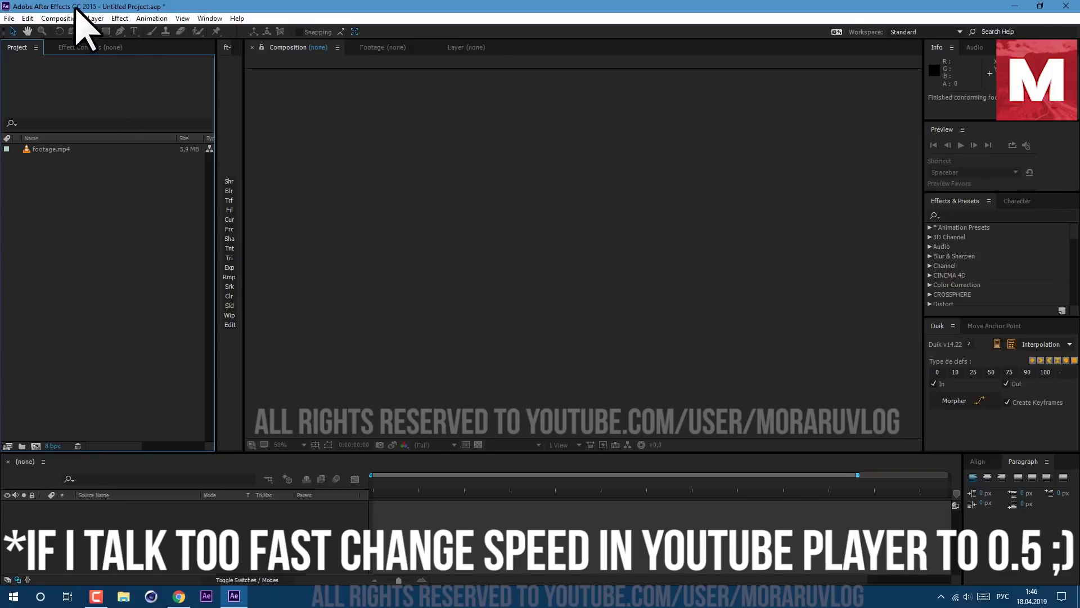
# - Create a composition from footage.mp4 and add a new solid layer named saber
pyautogui.click(75, 149)
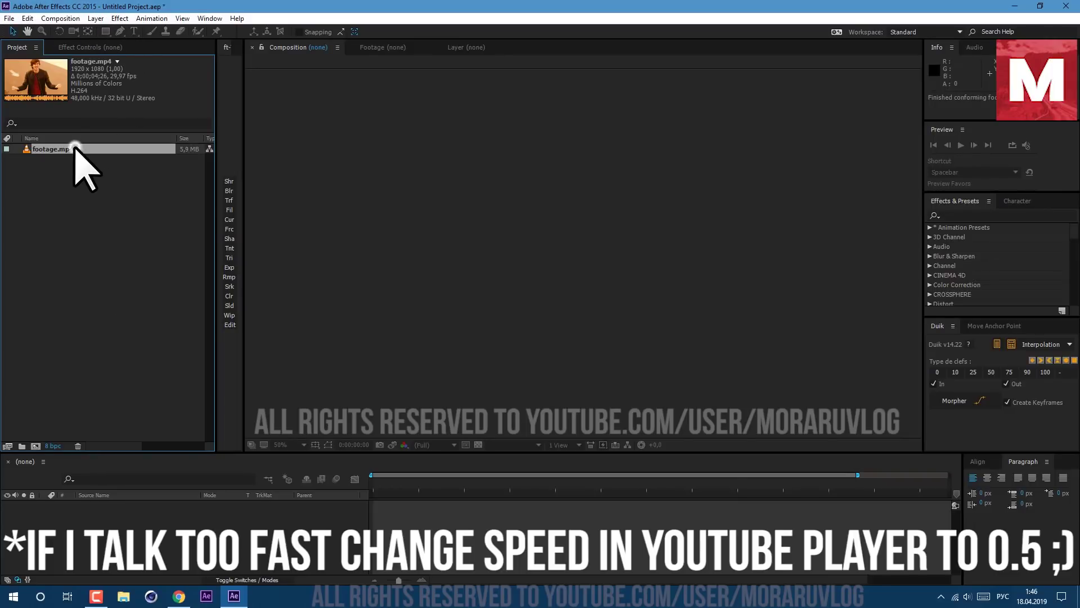
pyautogui.moveTo(61, 148); pyautogui.dragTo(35, 448)
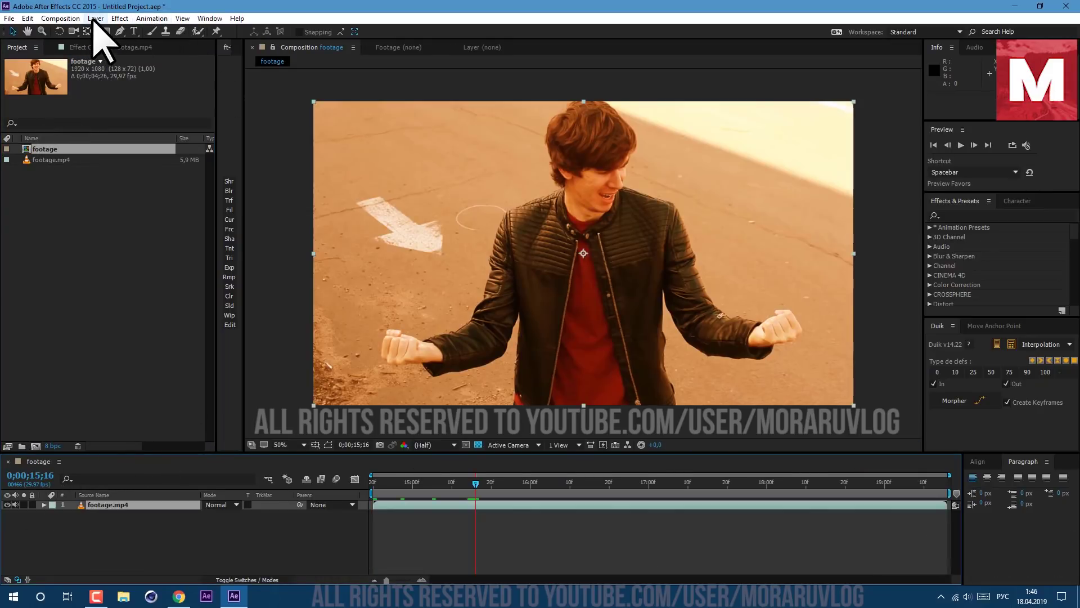
pyautogui.click(96, 18)
pyautogui.moveTo(225, 32)
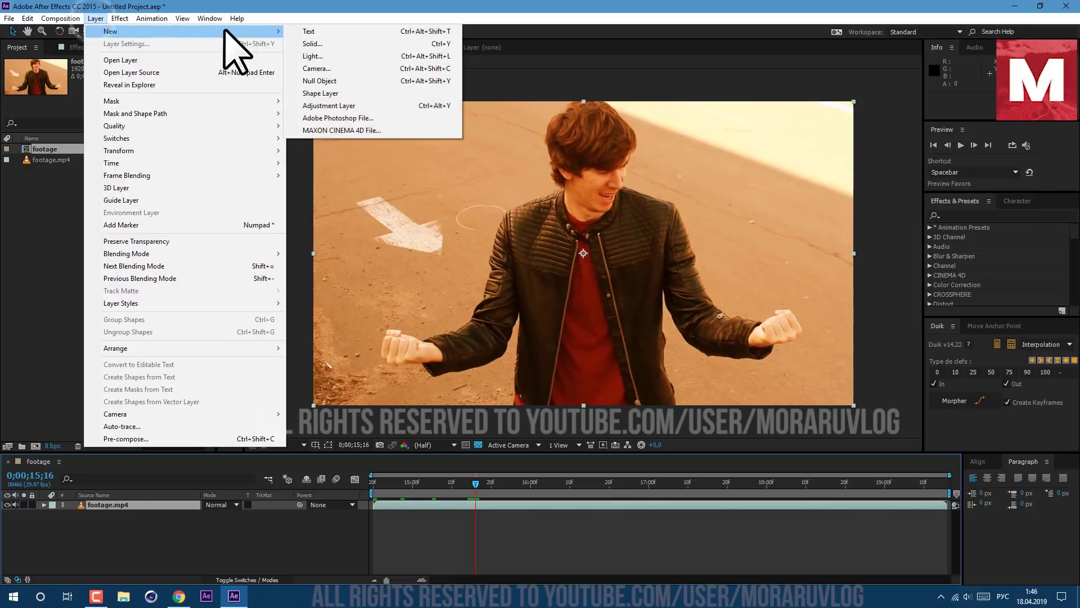
pyautogui.click(309, 44)
pyautogui.hotkey('alt', 'shift')
pyautogui.write('saber')
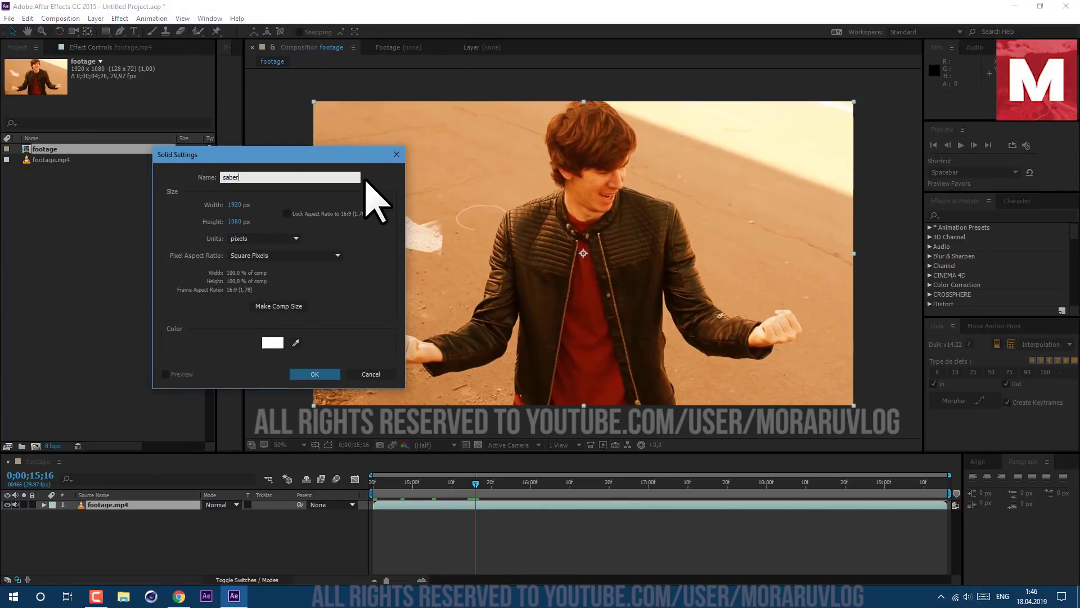
pyautogui.press('Return')
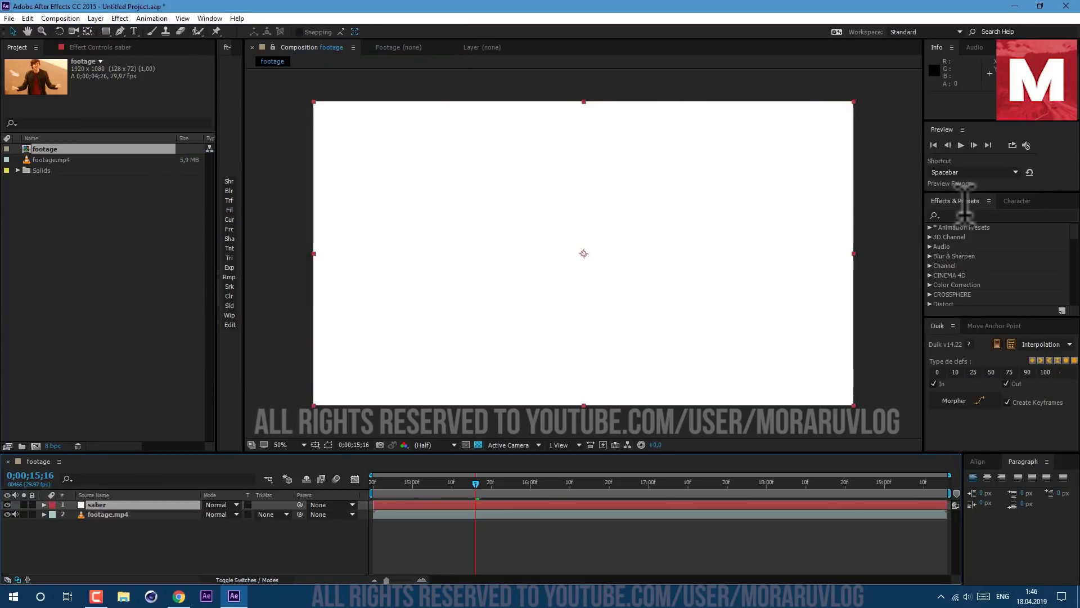
# - Apply the Saber effect to the saber solid and set its opacity to 0%
pyautogui.click(965, 214)
pyautogui.write('sabe')
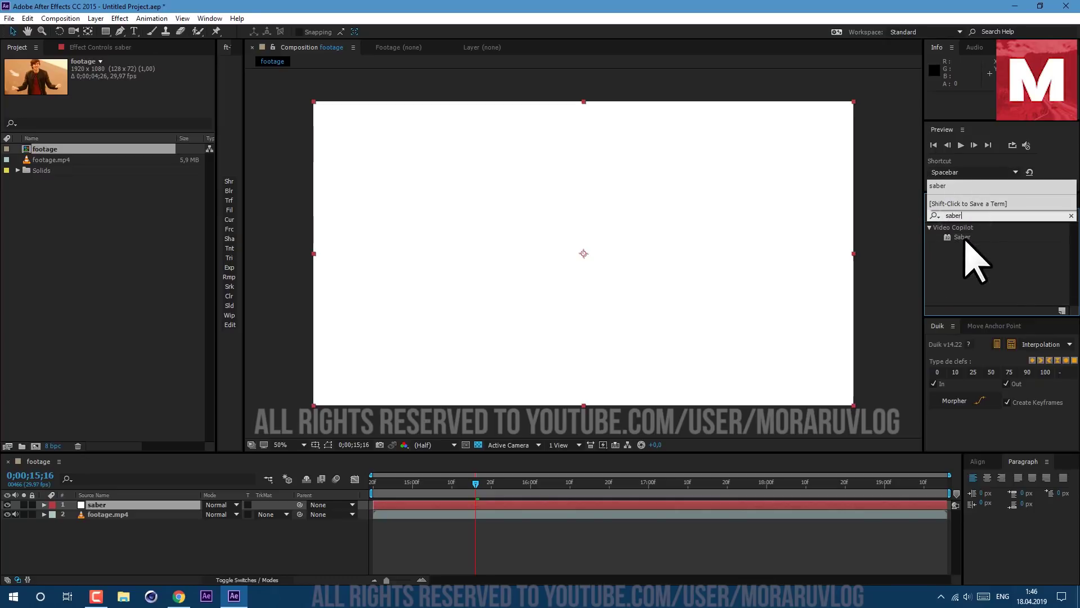
pyautogui.write('r')
pyautogui.moveTo(963, 238); pyautogui.dragTo(126, 510)
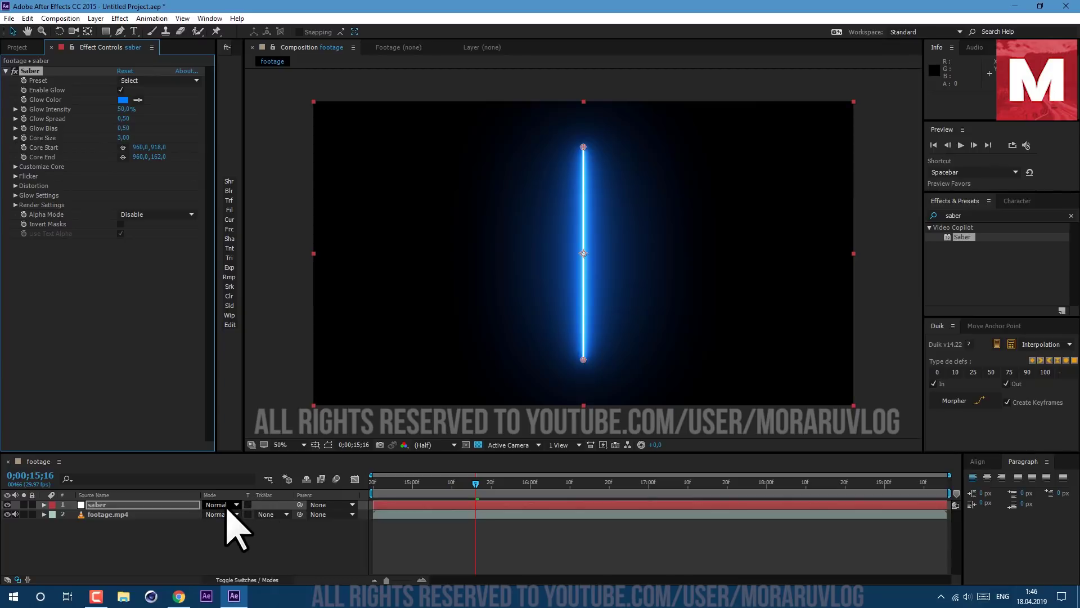
pyautogui.press('t')
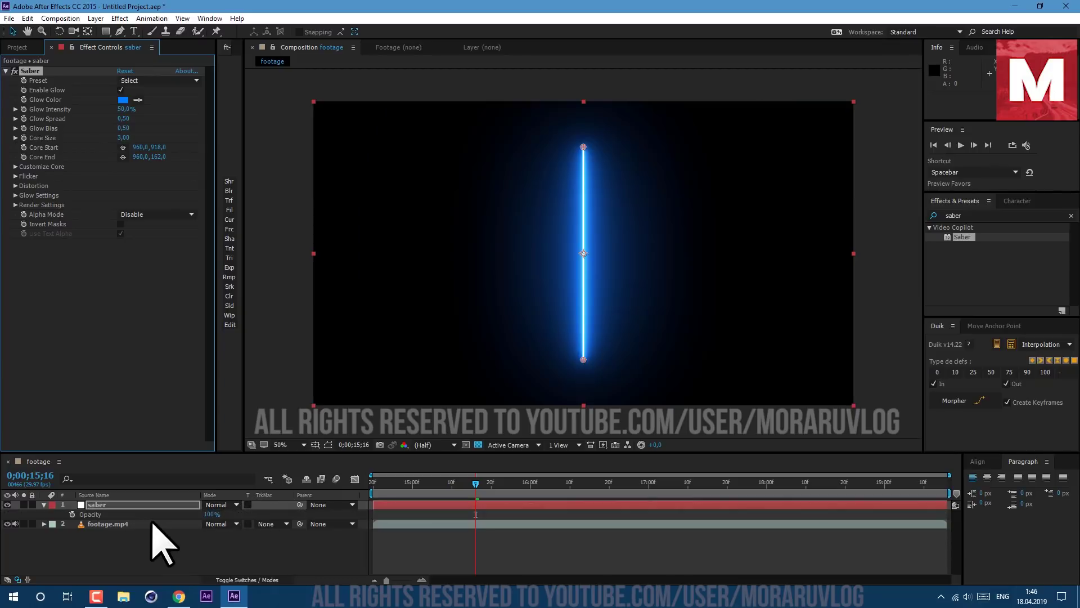
pyautogui.moveTo(211, 513); pyautogui.dragTo(185, 514)
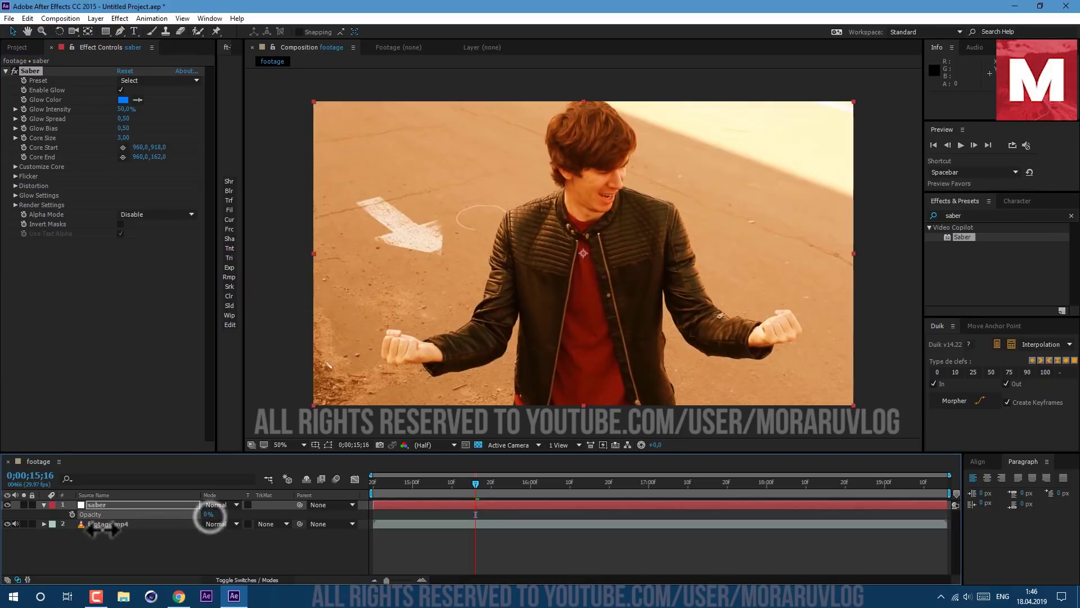
# - Zoom to 100% and draw a curved mask on the saber layer from the fist around the sleeve
pyautogui.click(109, 504)
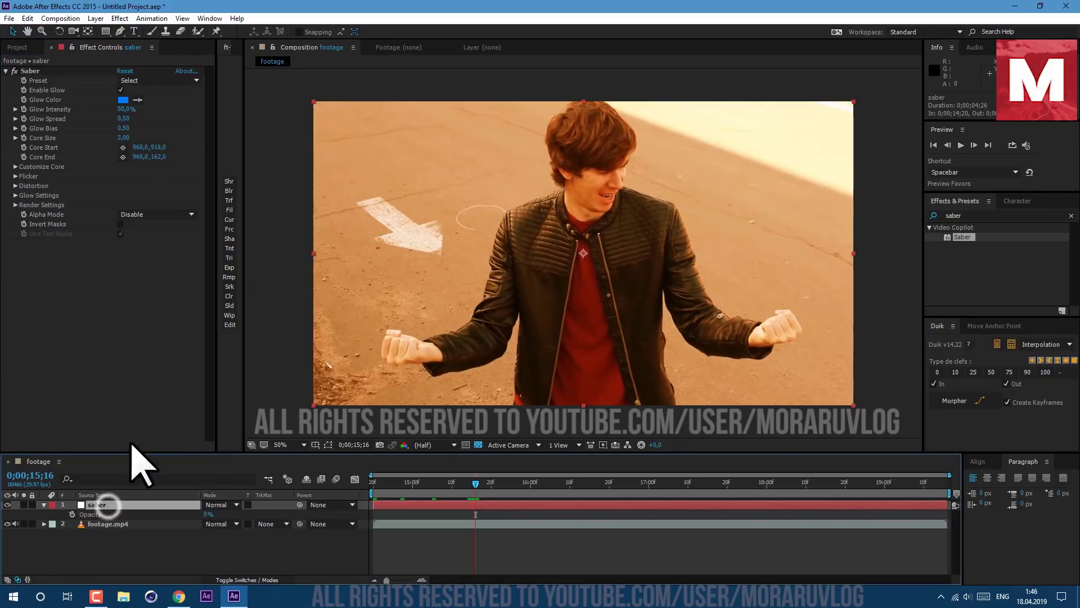
pyautogui.click(120, 31)
pyautogui.press('h')
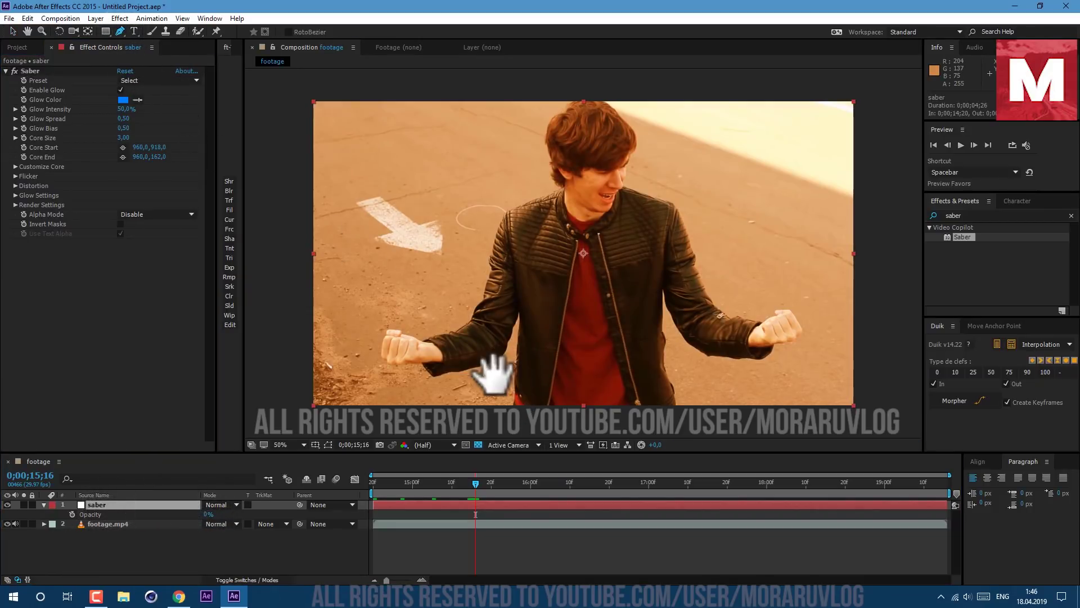
pyautogui.moveTo(495, 374)
pyautogui.mouseDown()
pyautogui.moveTo(500, 241)
pyautogui.moveTo(489, 284)
pyautogui.moveTo(499, 321)
pyautogui.mouseUp()
pyautogui.press('.')
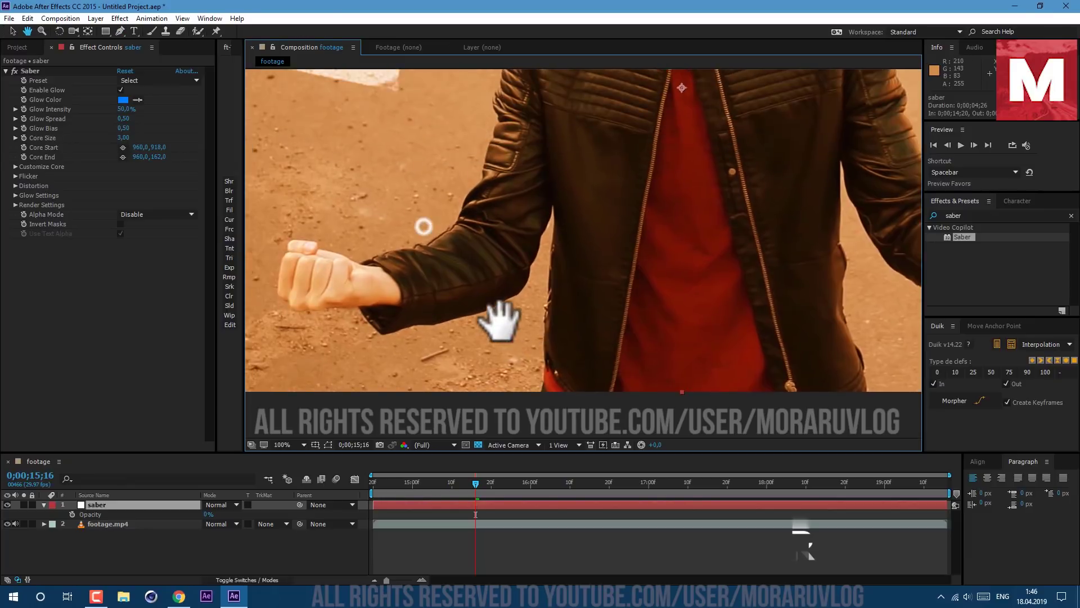
pyautogui.press('g')
pyautogui.click(367, 271)
pyautogui.click(413, 289)
pyautogui.click(421, 258)
pyautogui.click(452, 281)
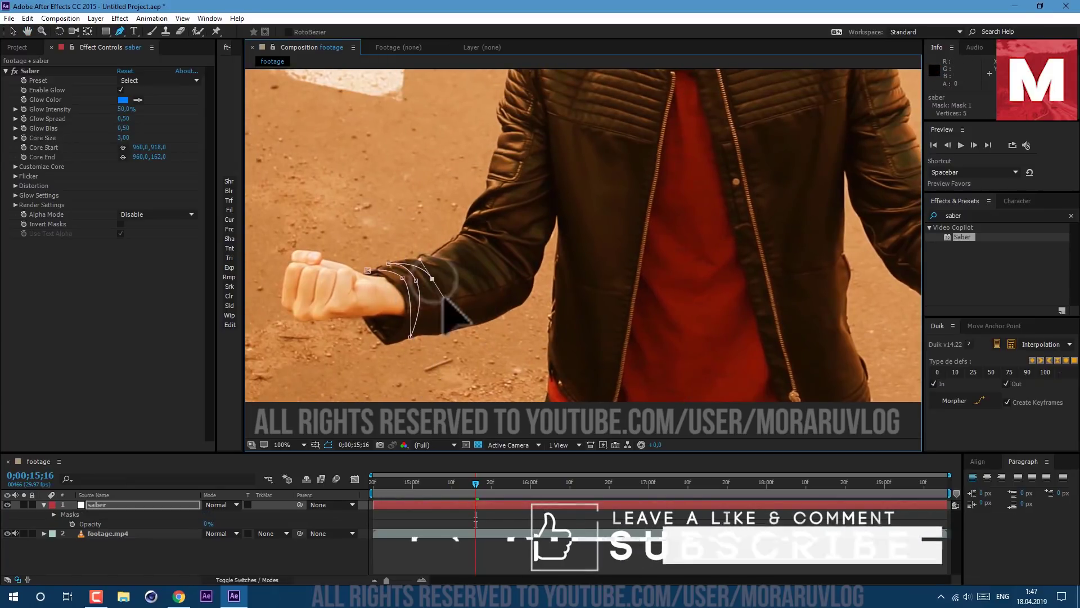
pyautogui.click(466, 275)
pyautogui.click(225, 554)
# - Draw a second curved mask over the sleeve, then zoom out beyond the frame
pyautogui.click(167, 504)
pyautogui.click(450, 333)
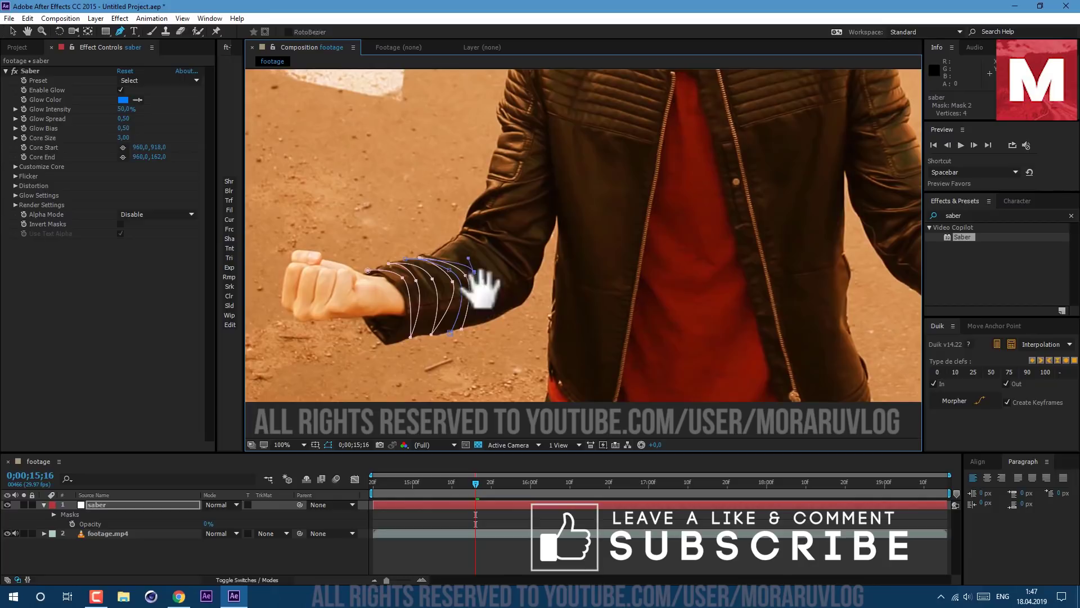
pyautogui.click(480, 324)
pyautogui.moveTo(468, 258); pyautogui.dragTo(511, 296)
pyautogui.click(502, 315)
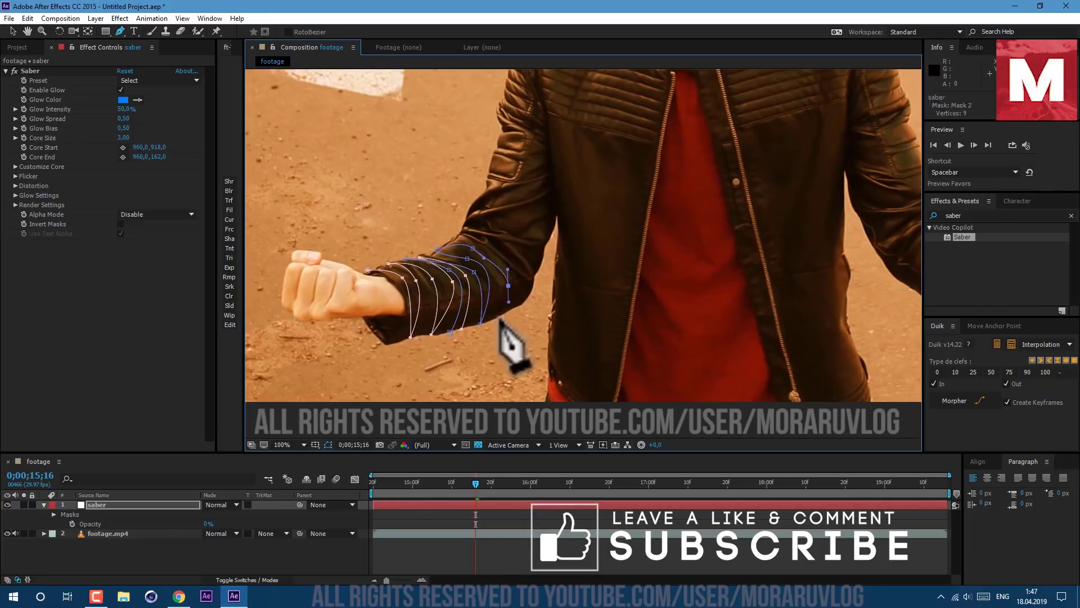
pyautogui.click(147, 504)
pyautogui.moveTo(489, 270); pyautogui.dragTo(551, 250)
pyautogui.press('g')
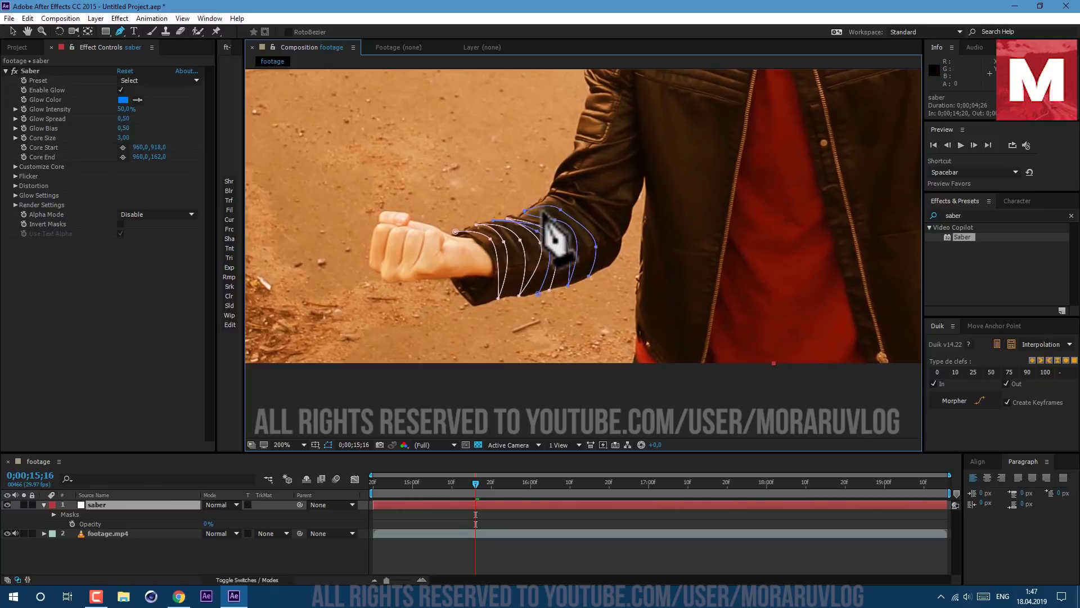
pyautogui.press('.')
pyautogui.press(',')
pyautogui.press(',')
pyautogui.press(',')
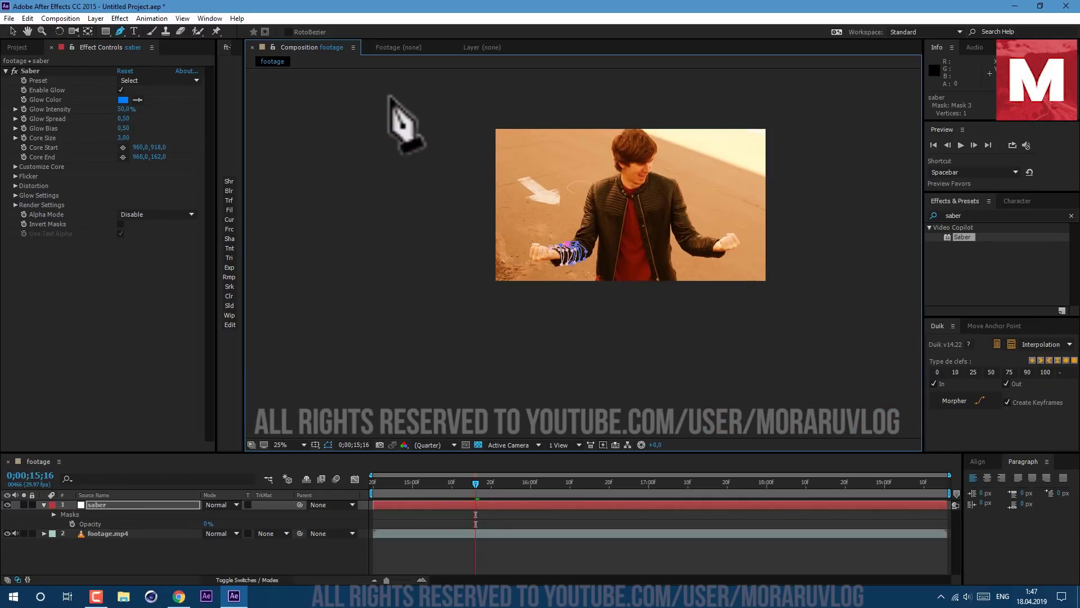
pyautogui.press(',')
pyautogui.press(',')
# - Run masks to points far above the frame and snap the teal mask's lower point onto the sleeve
pyautogui.click(471, 138)
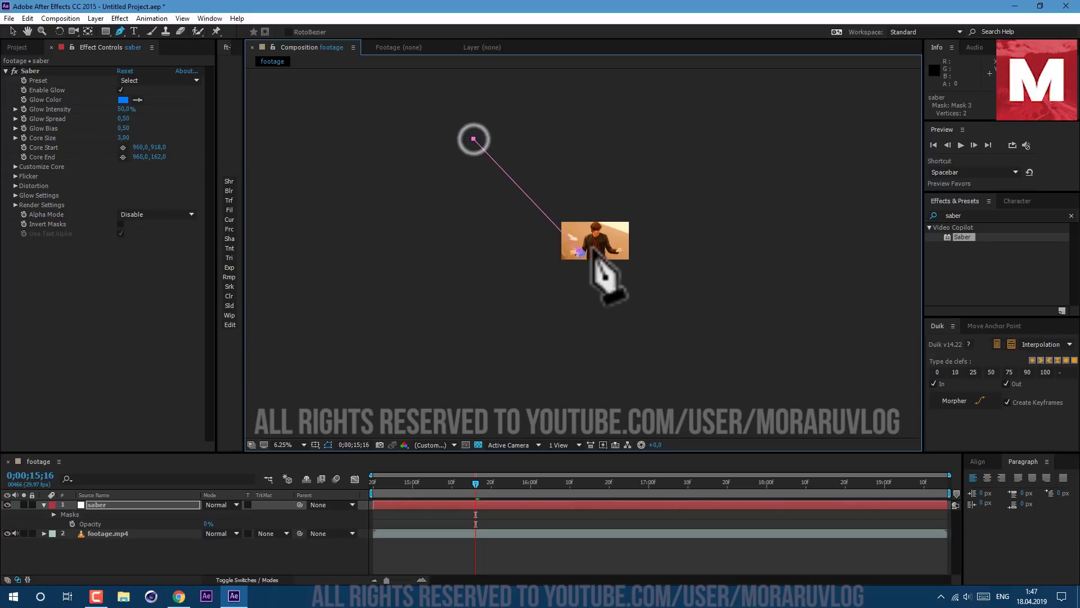
pyautogui.press('/')
pyautogui.click(481, 549)
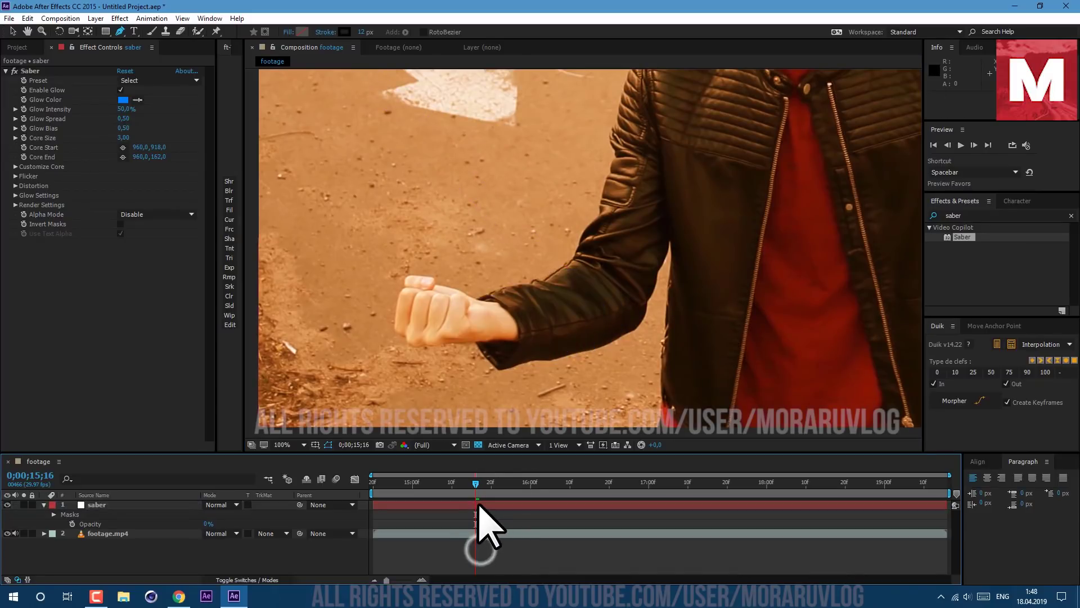
pyautogui.click(478, 504)
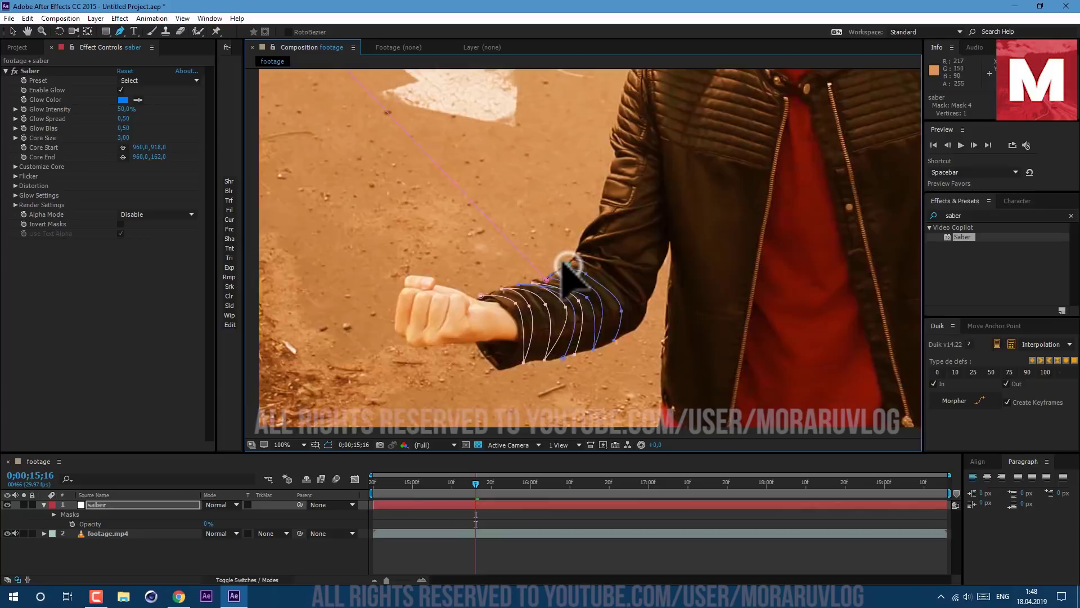
pyautogui.scroll(-6, 571, 274)
pyautogui.click(508, 79)
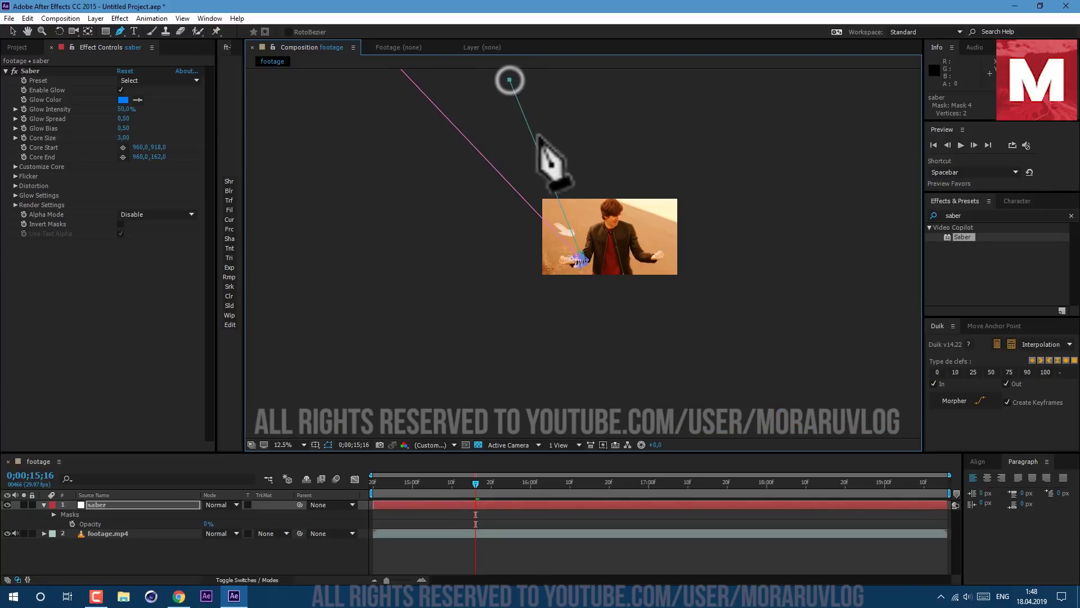
pyautogui.scroll(6, 591, 253)
pyautogui.moveTo(550, 330); pyautogui.dragTo(535, 270)
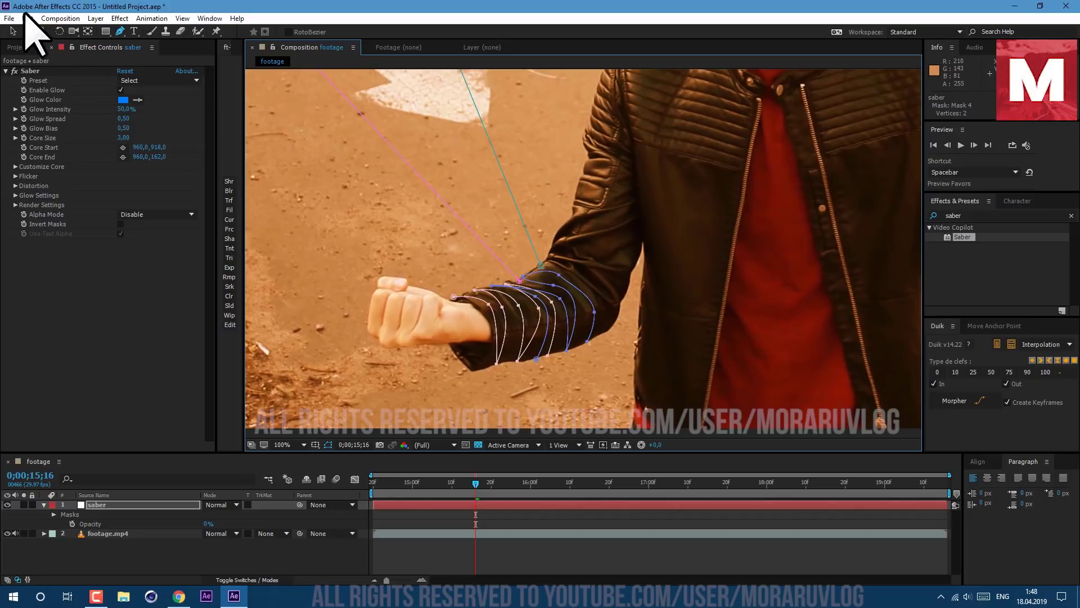
pyautogui.click(12, 32)
pyautogui.moveTo(540, 265); pyautogui.dragTo(523, 275)
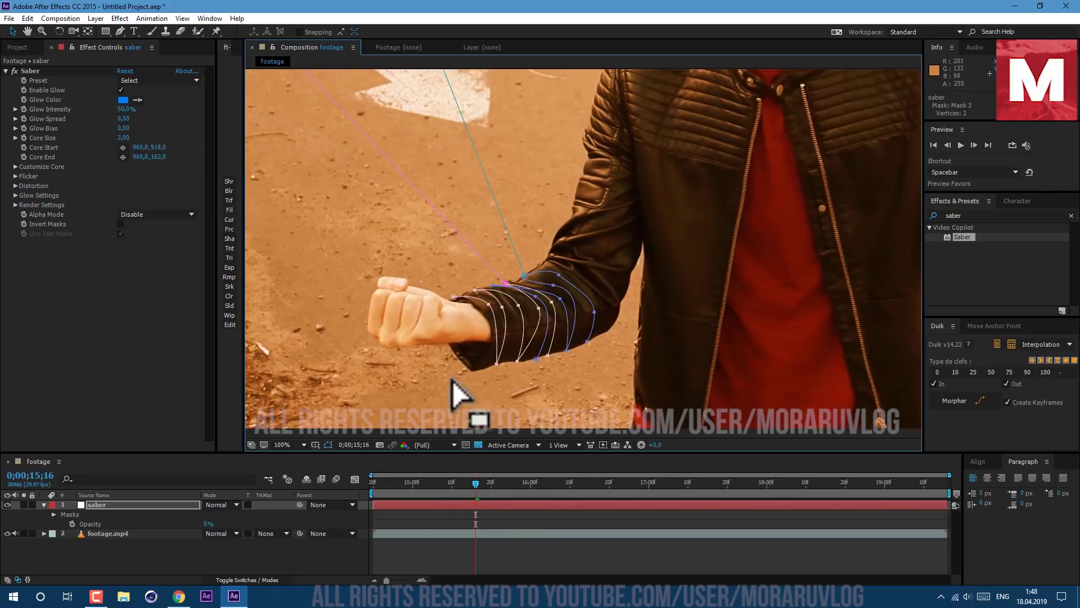
pyautogui.click(181, 557)
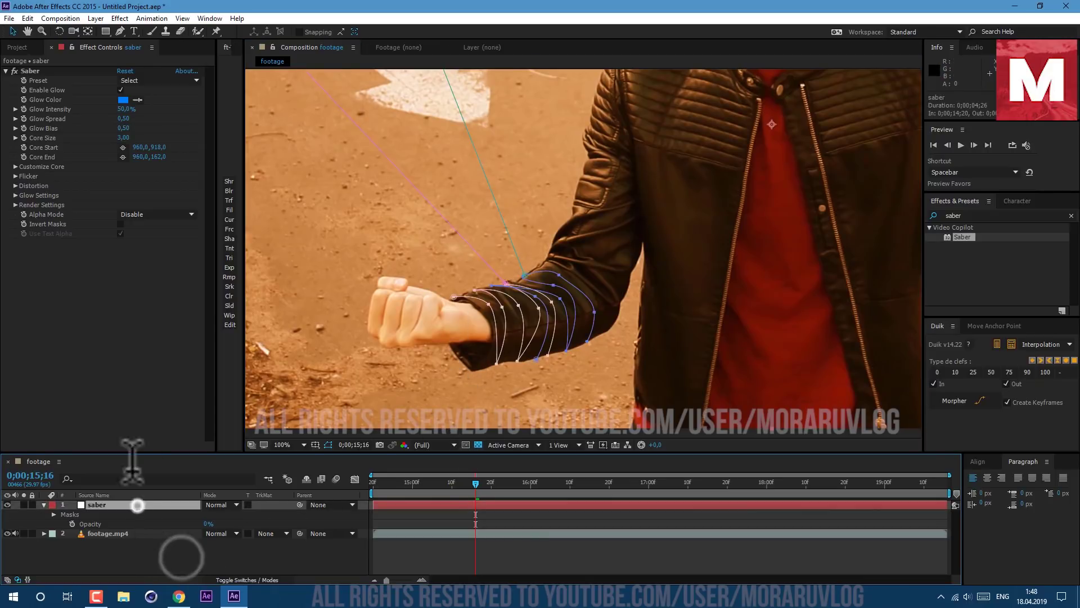
# - Draw another mask from the sleeve to an off-frame point and restore saber opacity to 100%
pyautogui.click(136, 504)
pyautogui.click(120, 32)
pyautogui.click(517, 307)
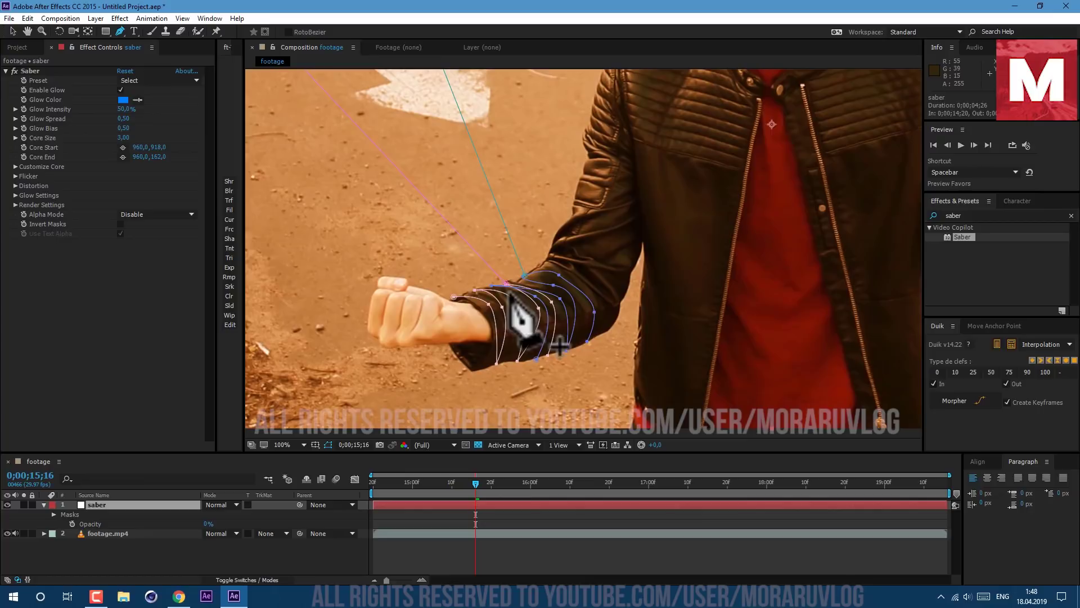
pyautogui.press(',')
pyautogui.press(',')
pyautogui.press(',')
pyautogui.press(',')
pyautogui.scroll(-2, 555, 217)
pyautogui.scroll(6, 514, 176)
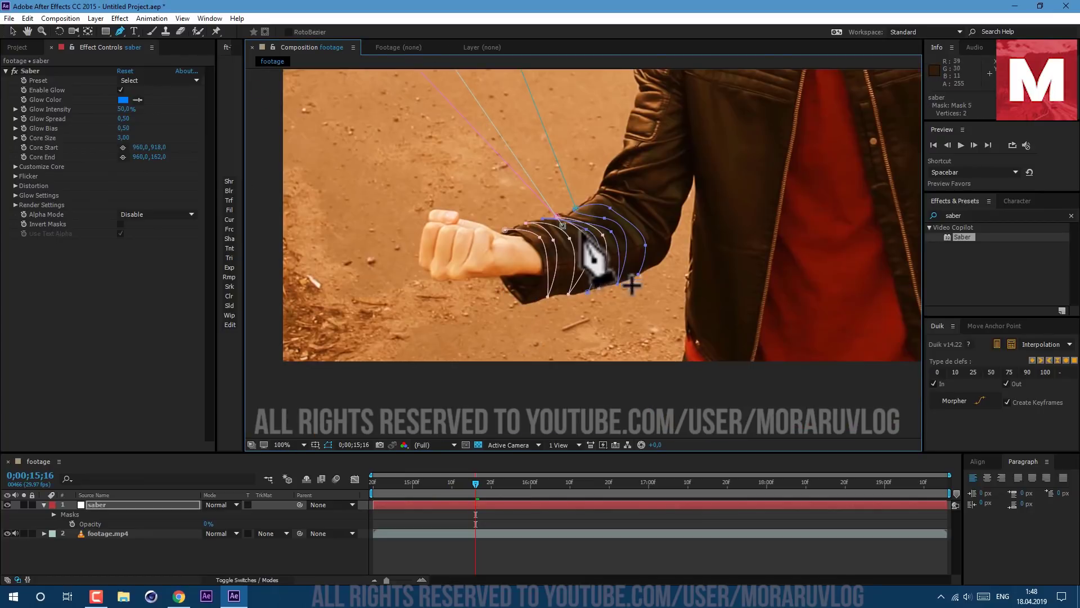
pyautogui.click(562, 224)
pyautogui.press('v')
pyautogui.press(',')
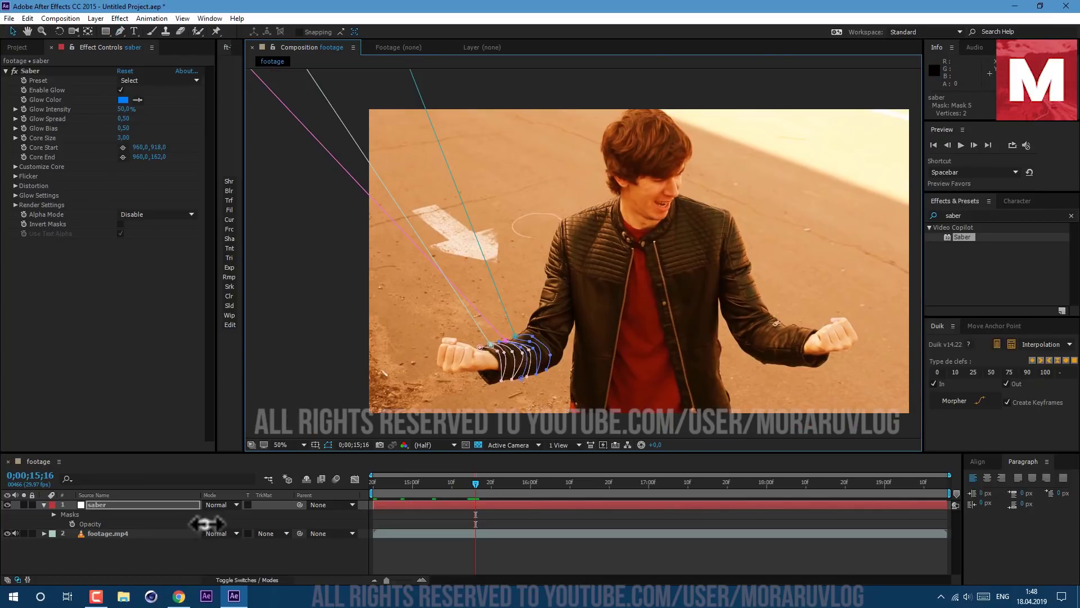
pyautogui.moveTo(205, 523); pyautogui.dragTo(205, 518)
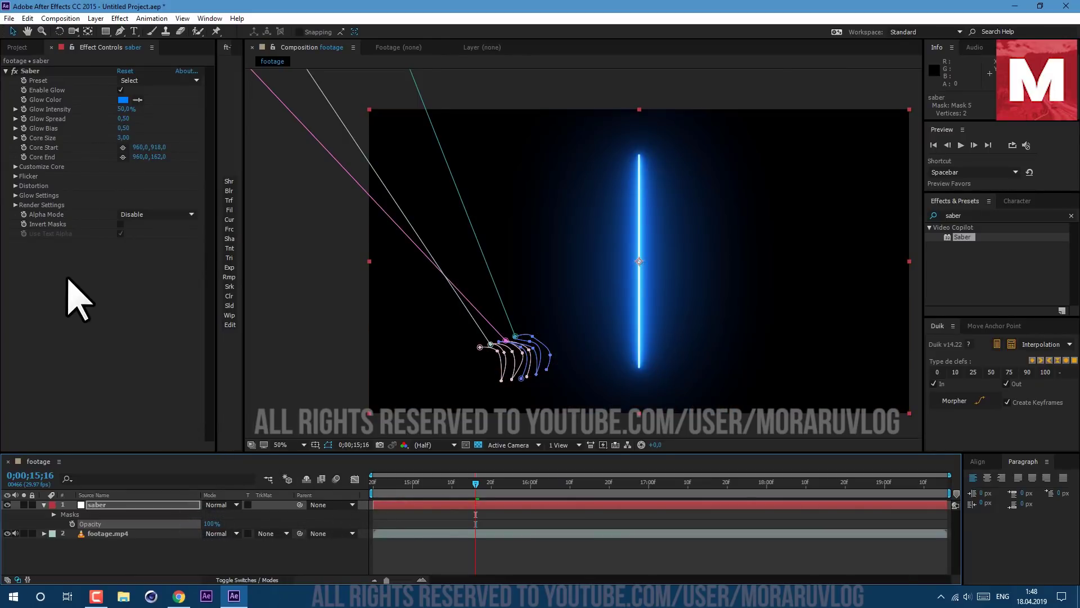
# - Set Saber's core type to Layer Masks and blend the saber layer in Add mode
pyautogui.click(16, 167)
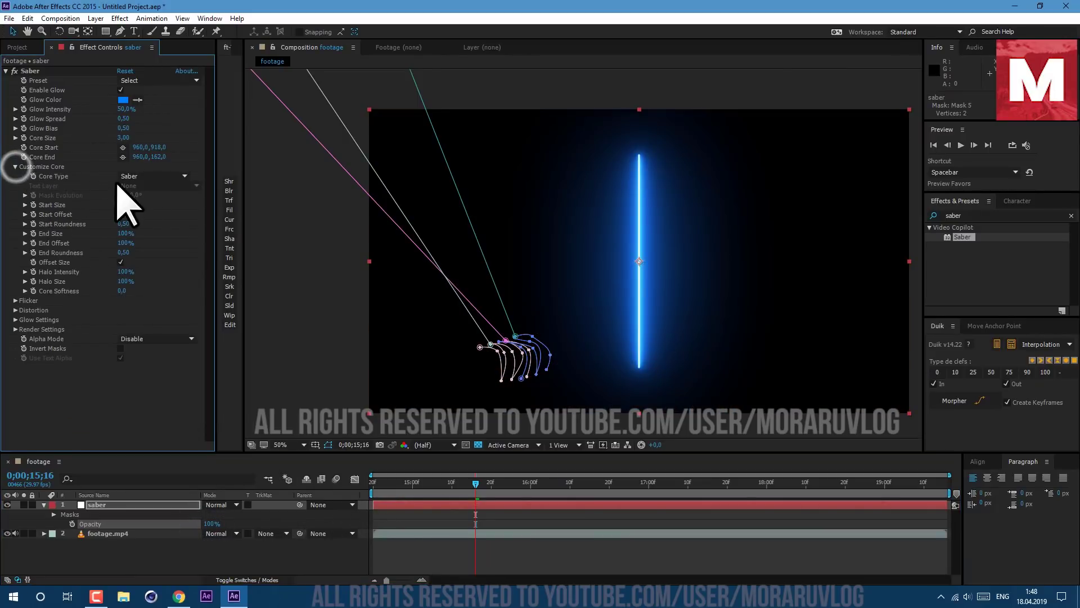
pyautogui.click(152, 176)
pyautogui.click(162, 200)
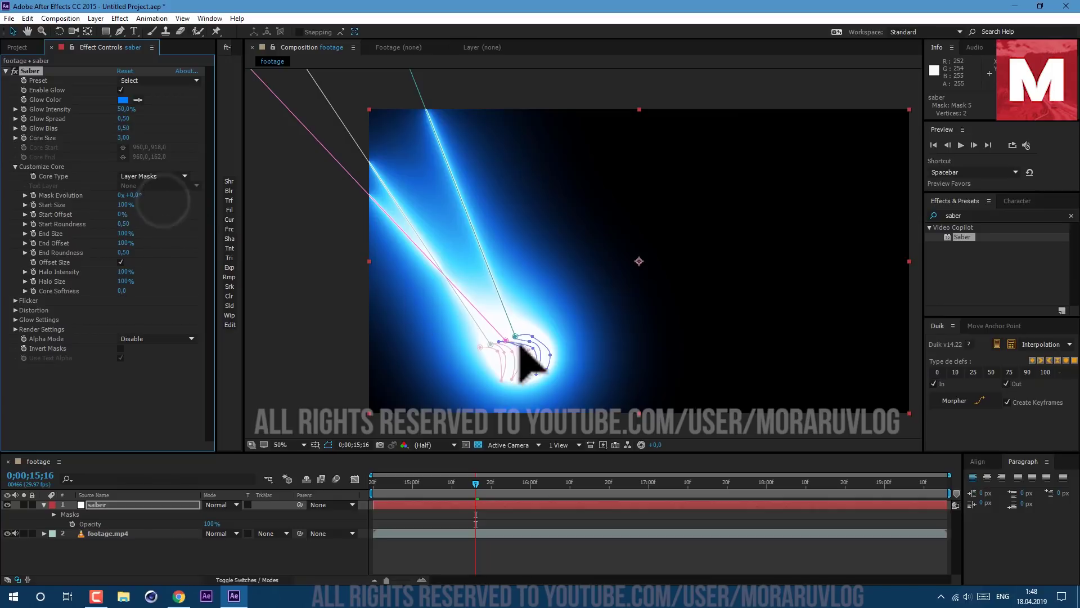
pyautogui.click(15, 320)
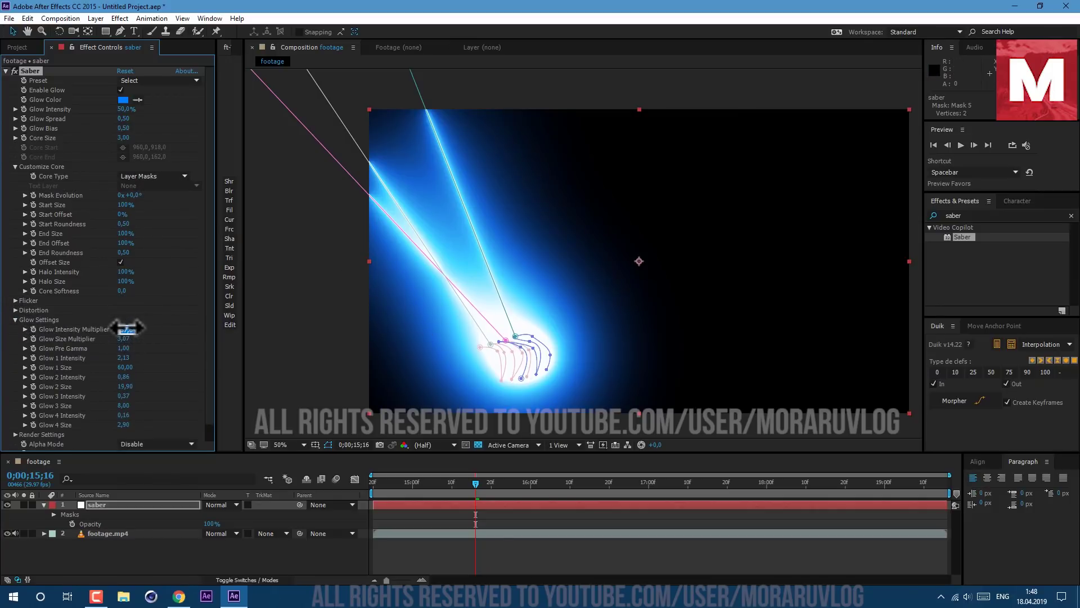
pyautogui.moveTo(128, 327); pyautogui.dragTo(127, 327)
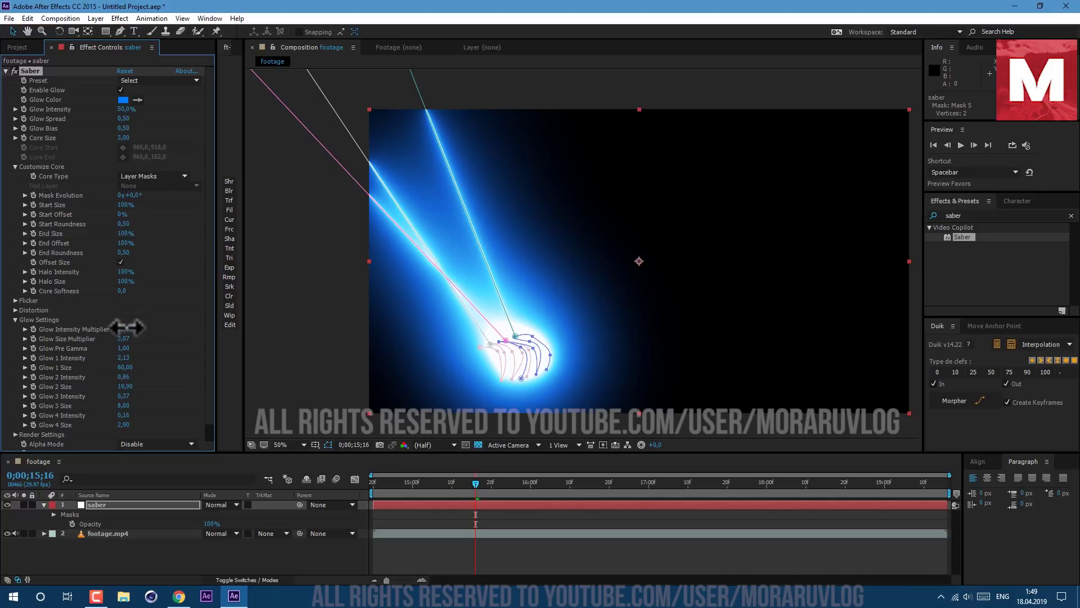
pyautogui.click(217, 504)
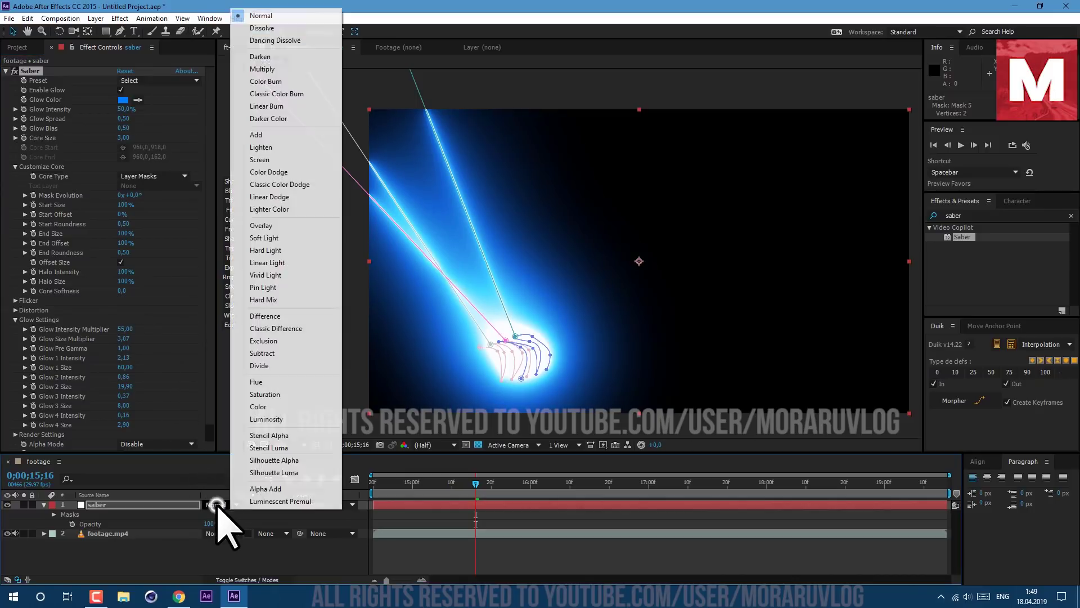
pyautogui.click(259, 133)
# - Give the saber glow 30% intensity, orange colour FF3600 and 0.3 spread, and hide the mask paths
pyautogui.click(123, 110)
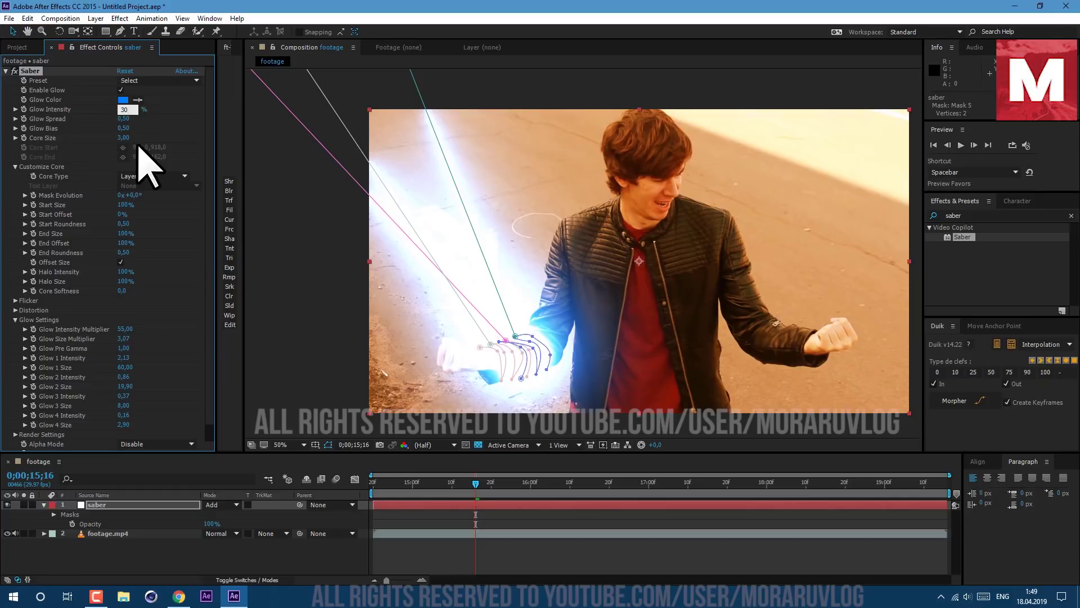
pyautogui.press('Return')
pyautogui.click(123, 99)
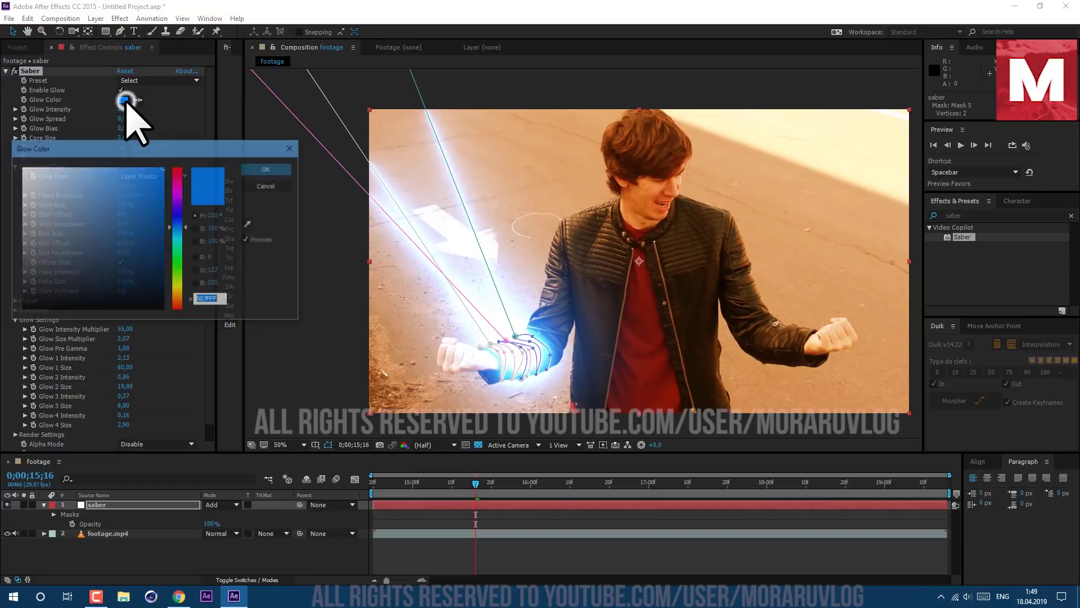
pyautogui.click(181, 306)
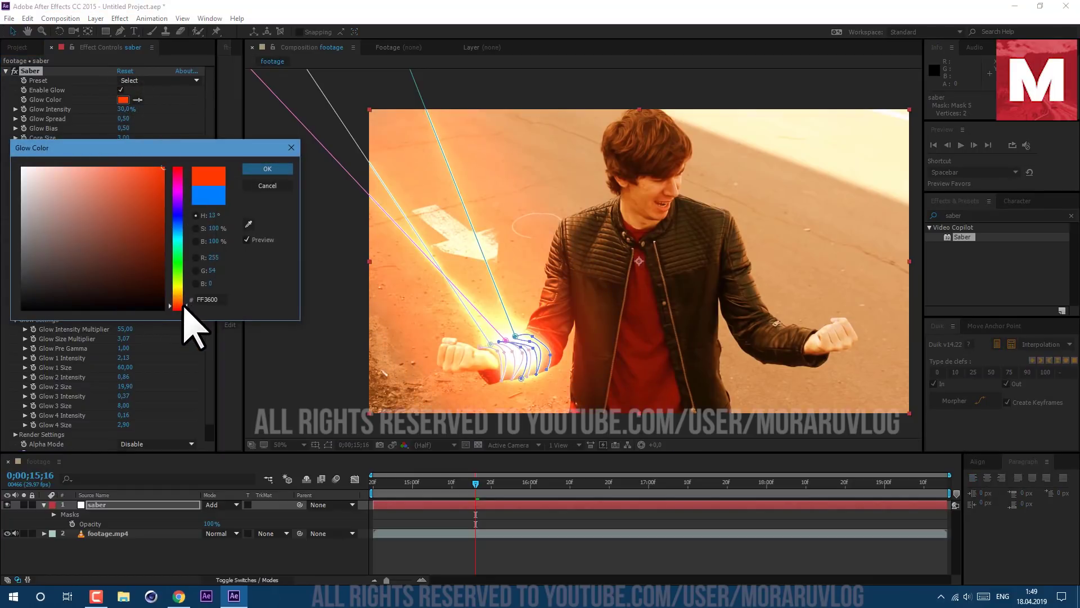
pyautogui.click(270, 169)
pyautogui.click(124, 119)
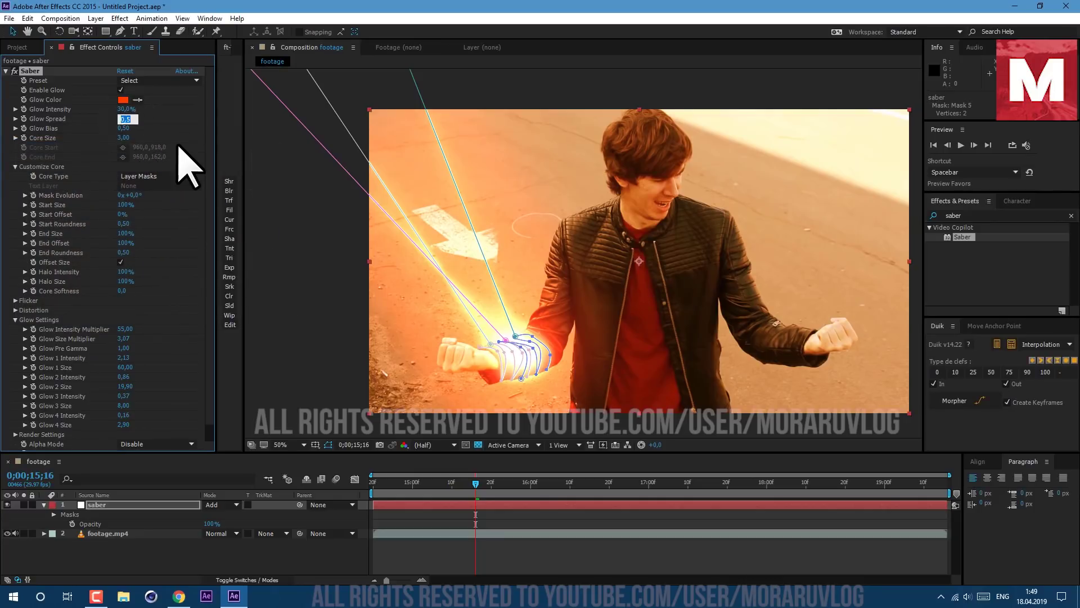
pyautogui.press('Return')
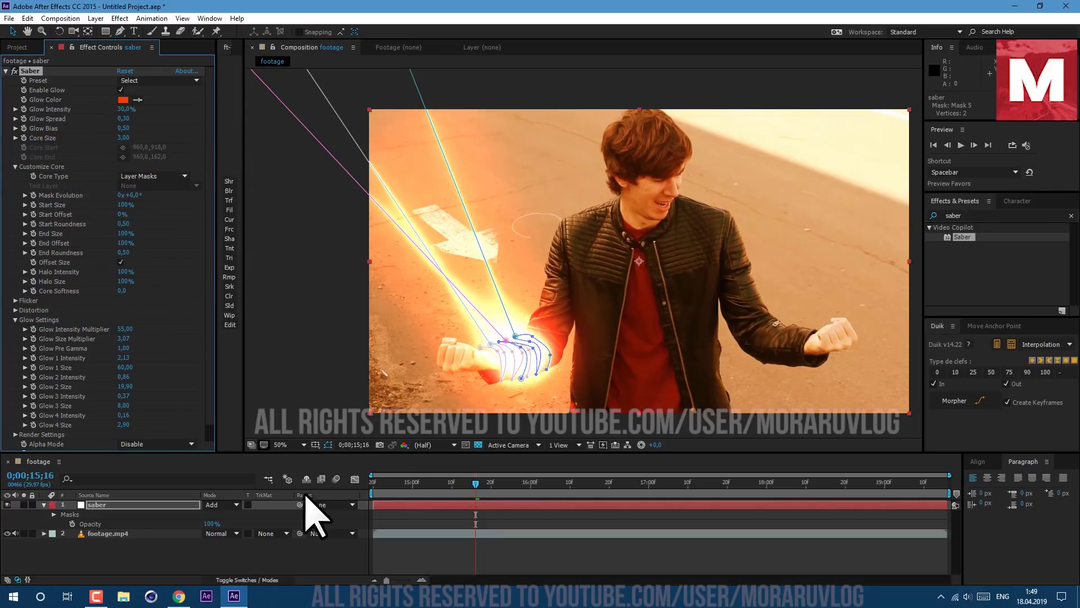
pyautogui.click(328, 444)
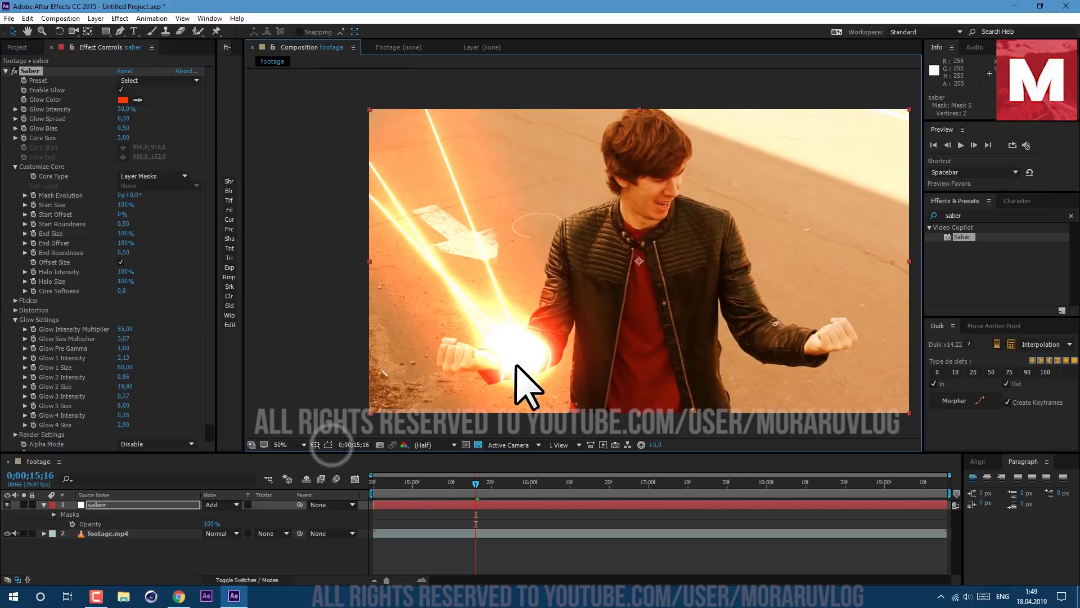
# - Set Glow Bias 0.2, Core Size 1.2, Start Size 200% and End Size 7%
pyautogui.click(123, 128)
pyautogui.write('0.2')
pyautogui.press('Return')
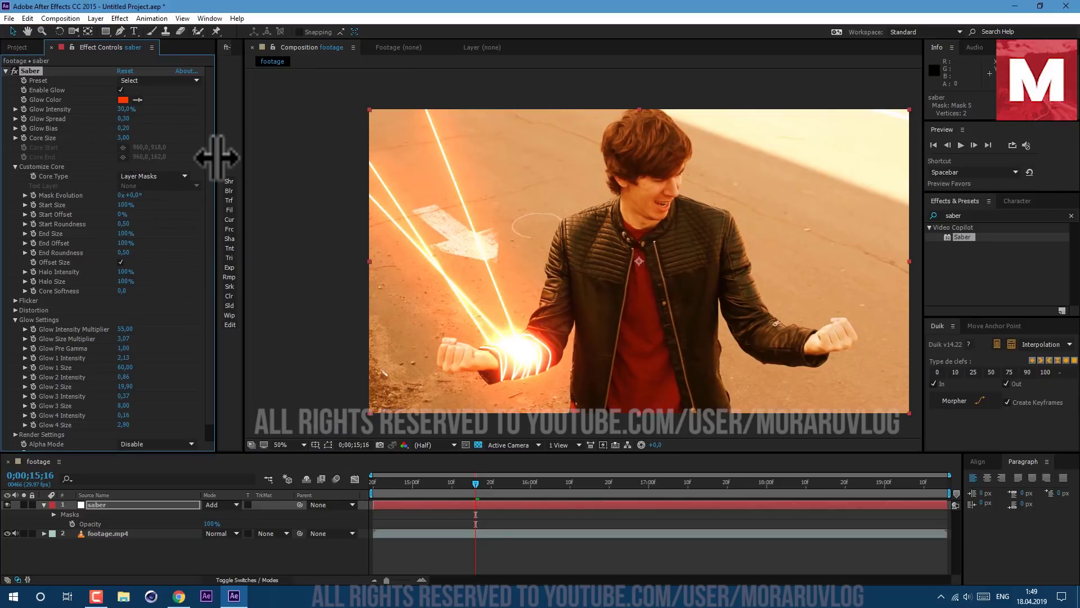
pyautogui.click(124, 137)
pyautogui.write('1.2')
pyautogui.press('Return')
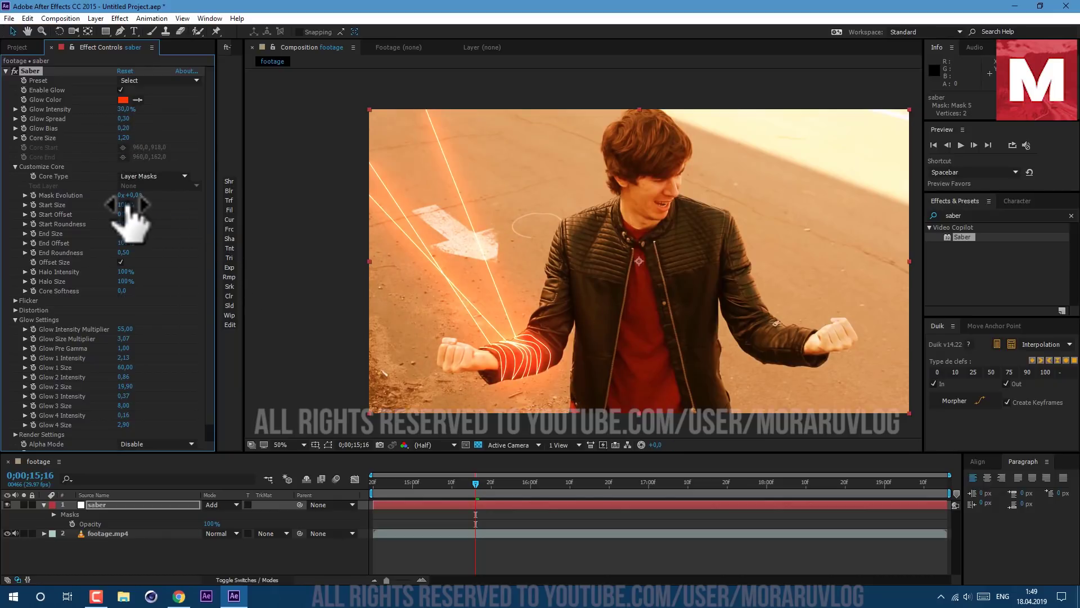
pyautogui.moveTo(125, 206); pyautogui.dragTo(321, 203)
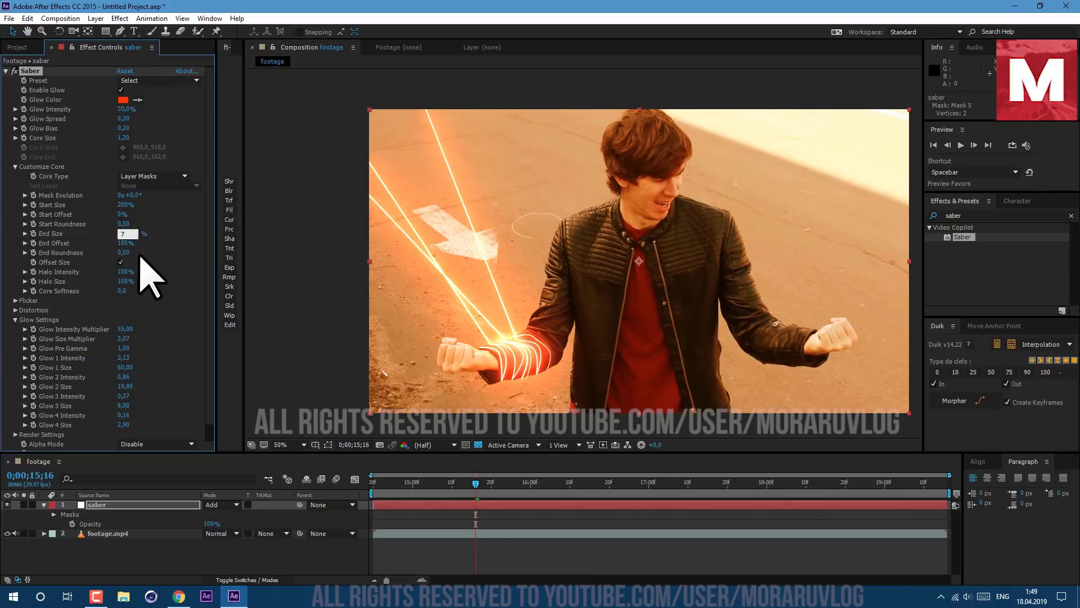
pyautogui.press('Return')
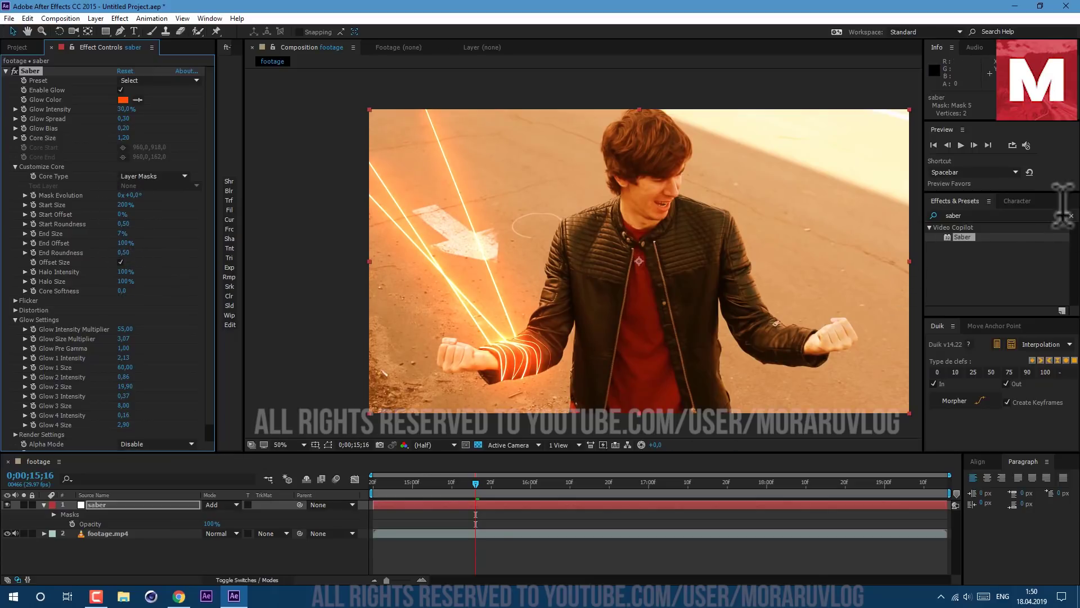
pyautogui.click(978, 216)
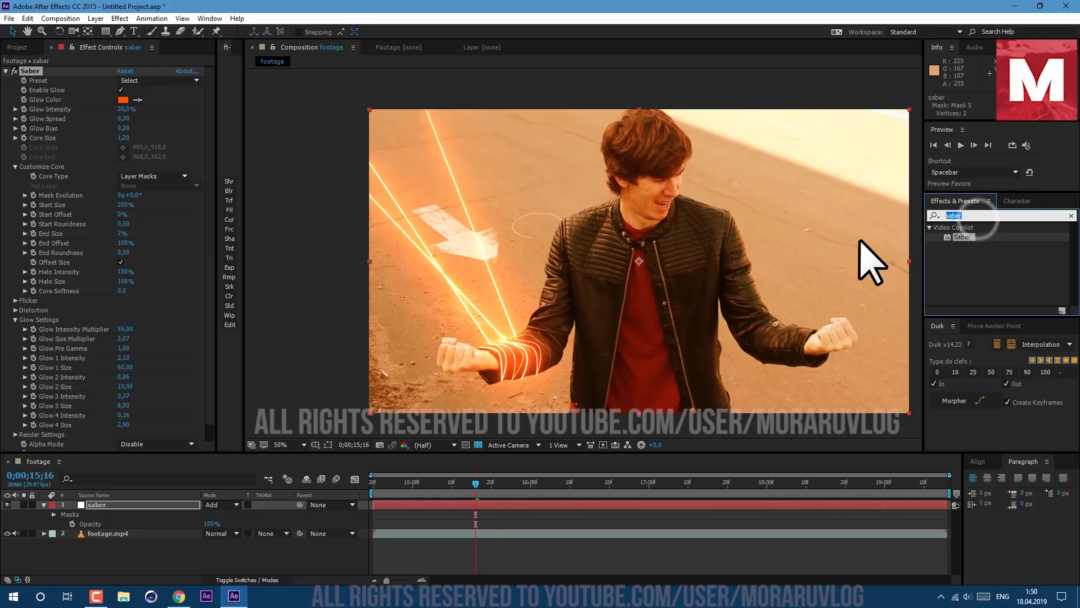
# - Apply Turbulent Displace to the saber layer with amount -75 and size 3
pyautogui.write('turb')
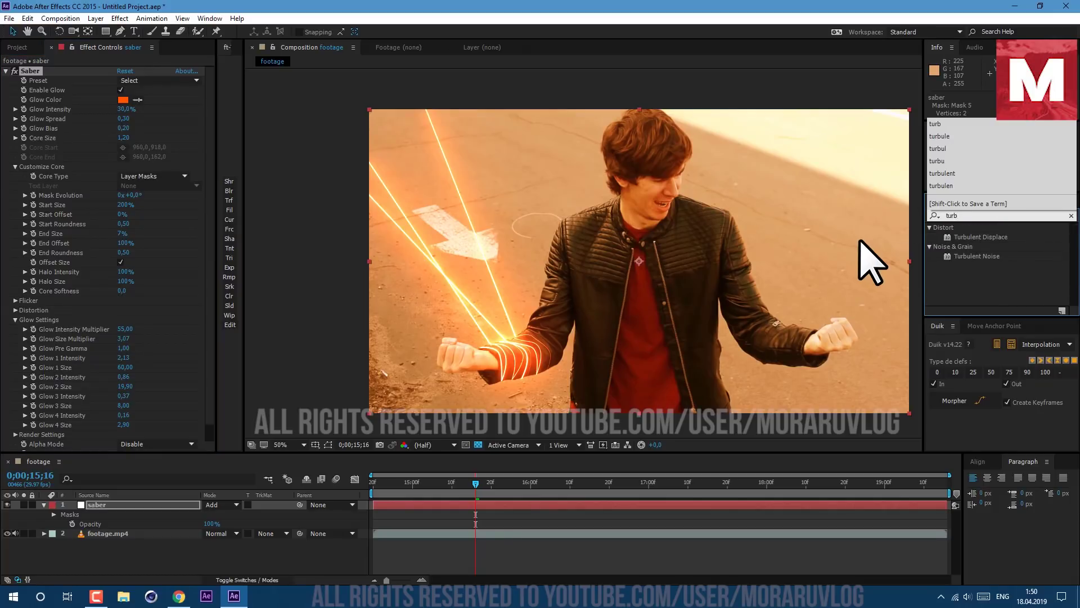
pyautogui.moveTo(999, 237); pyautogui.dragTo(149, 506)
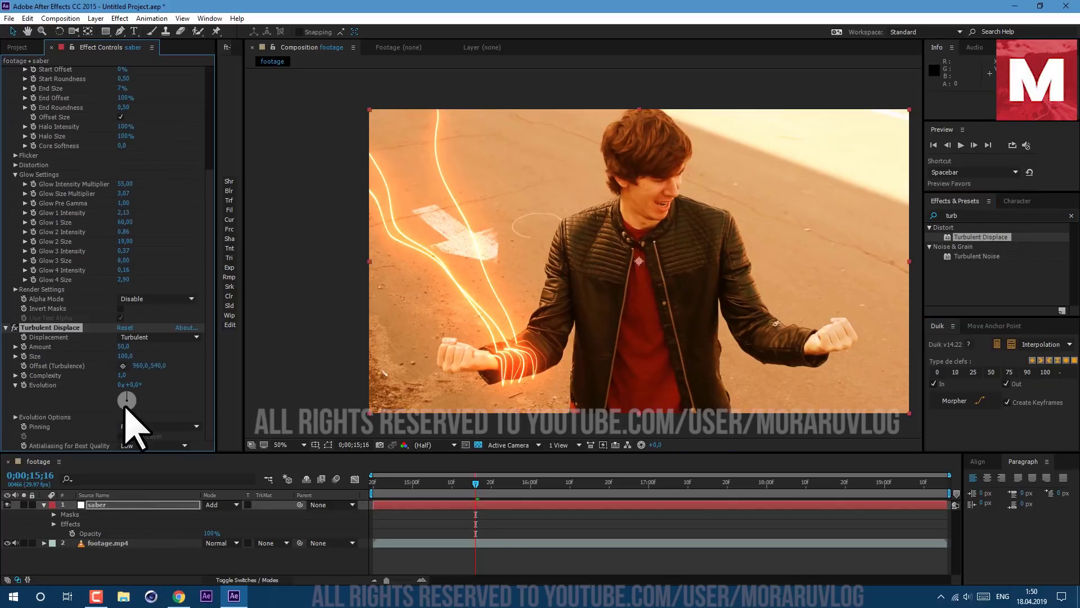
pyautogui.click(125, 356)
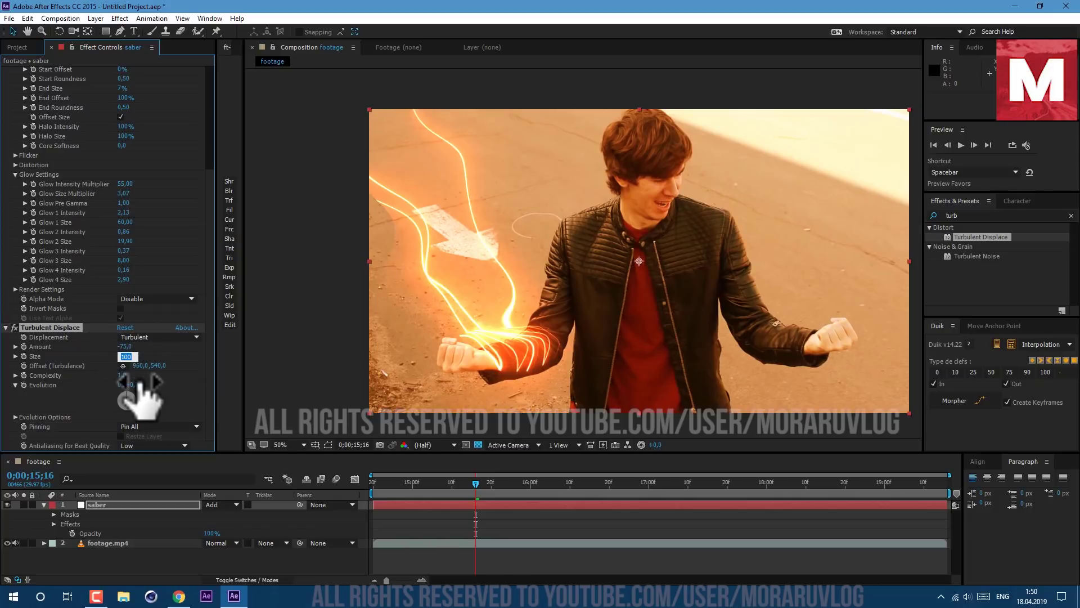
# - Add Fast Blur to the saber layer with blurriness 2 and collapse the layer
pyautogui.click(957, 215)
pyautogui.write('fast')
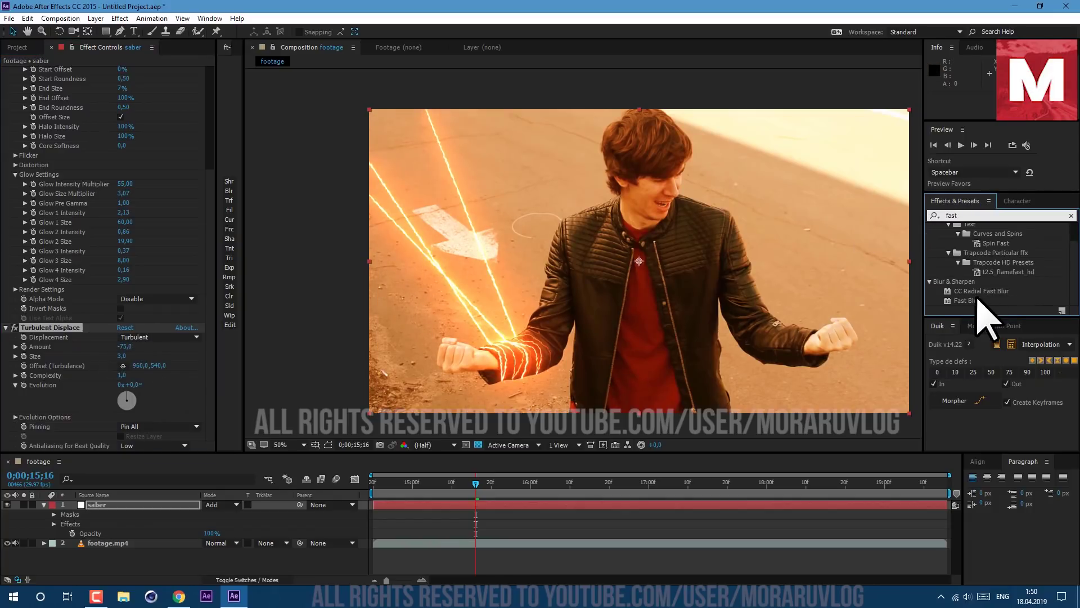
pyautogui.moveTo(970, 300); pyautogui.dragTo(174, 512)
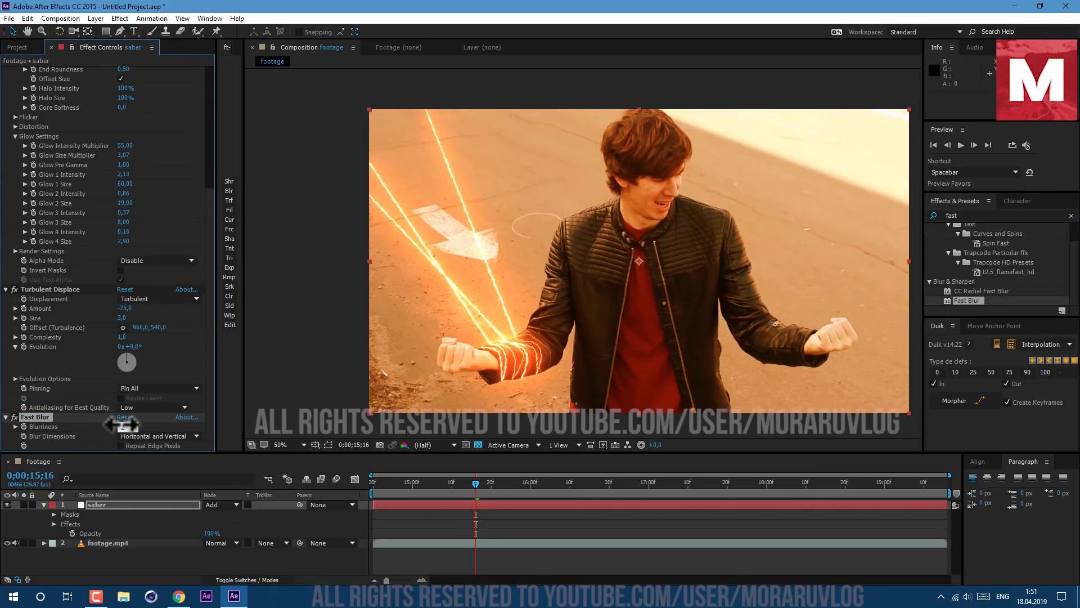
pyautogui.moveTo(122, 424); pyautogui.dragTo(123, 424)
pyautogui.click(44, 505)
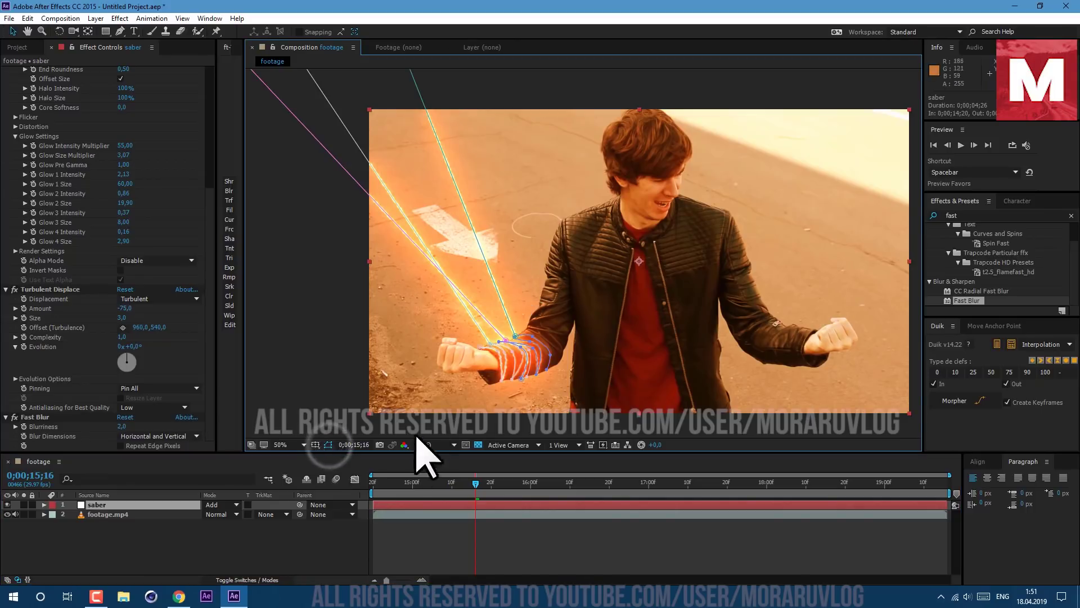
# - Keyframe Mask 4's path, moving the cyan line's top end right at the comp's end
pyautogui.press('Home')
pyautogui.press(',')
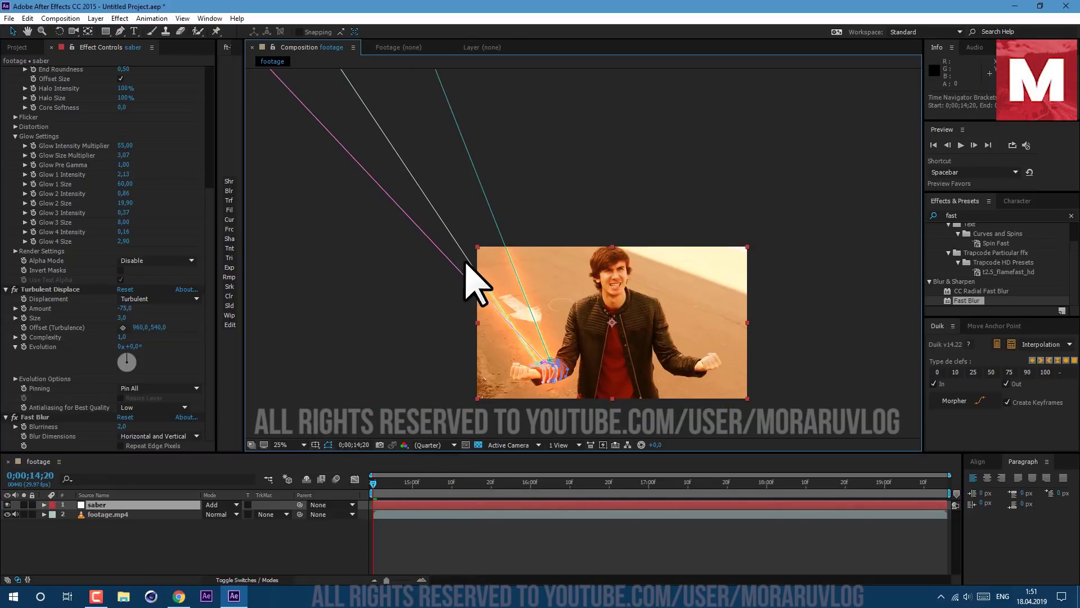
pyautogui.moveTo(381, 229); pyautogui.dragTo(446, 366)
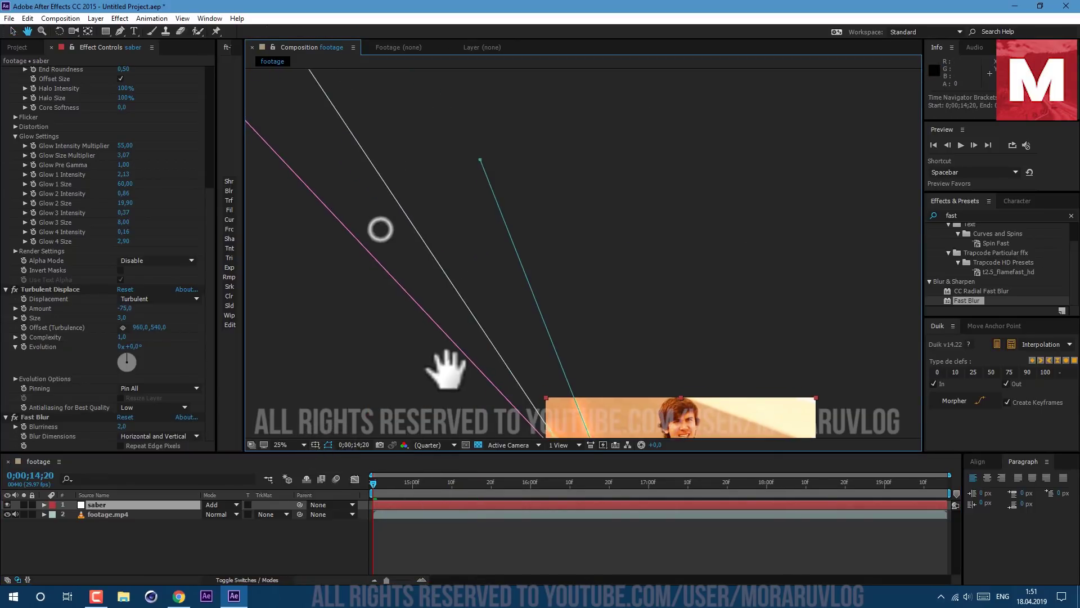
pyautogui.click(479, 153)
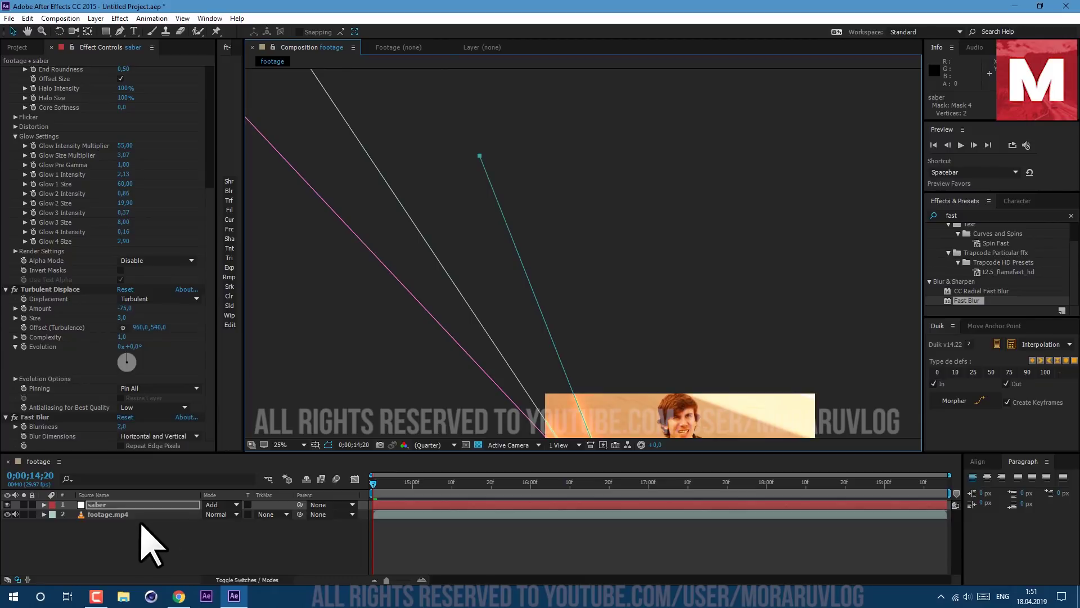
pyautogui.press('m')
pyautogui.scroll(-2, 121, 546)
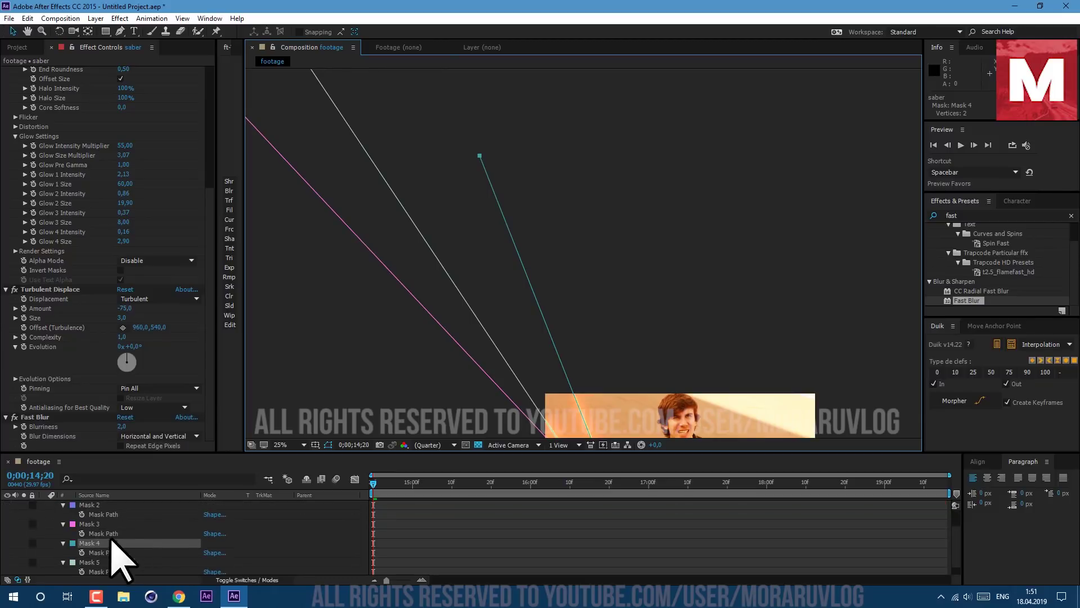
pyautogui.click(82, 552)
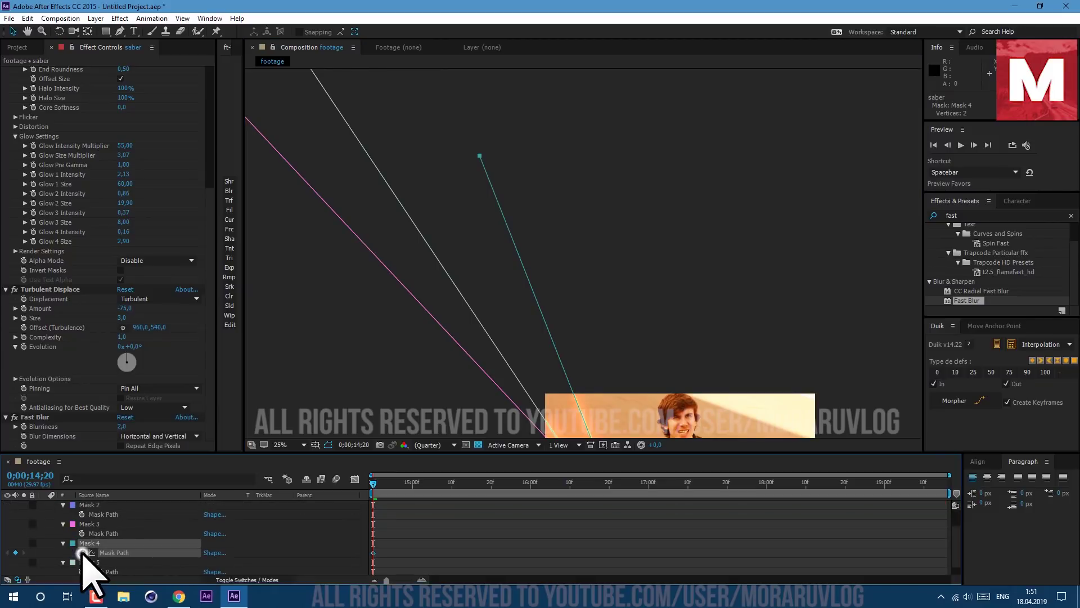
pyautogui.click(943, 482)
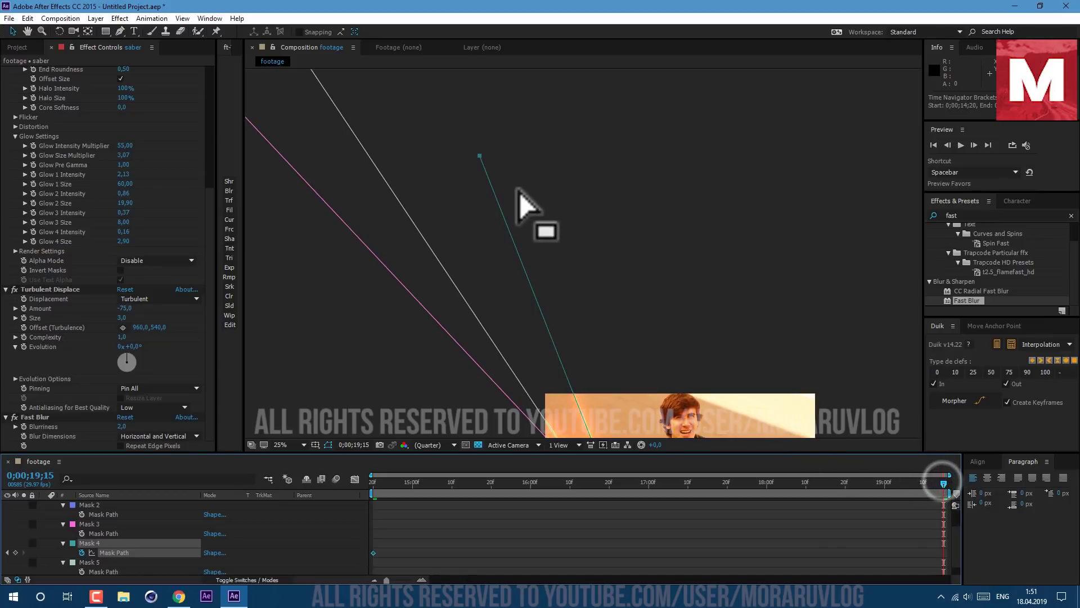
pyautogui.moveTo(479, 156); pyautogui.dragTo(569, 134)
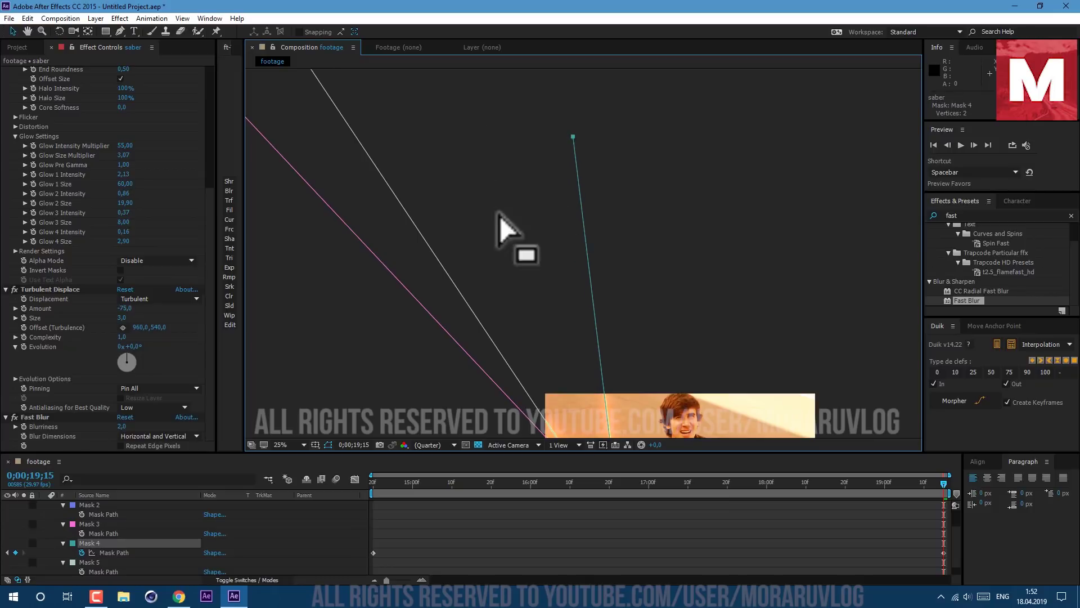
# - Keyframe Mask 5's path, moving the white line's top end toward the pink line at the start
pyautogui.press('h')
pyautogui.moveTo(410, 171); pyautogui.dragTo(480, 297)
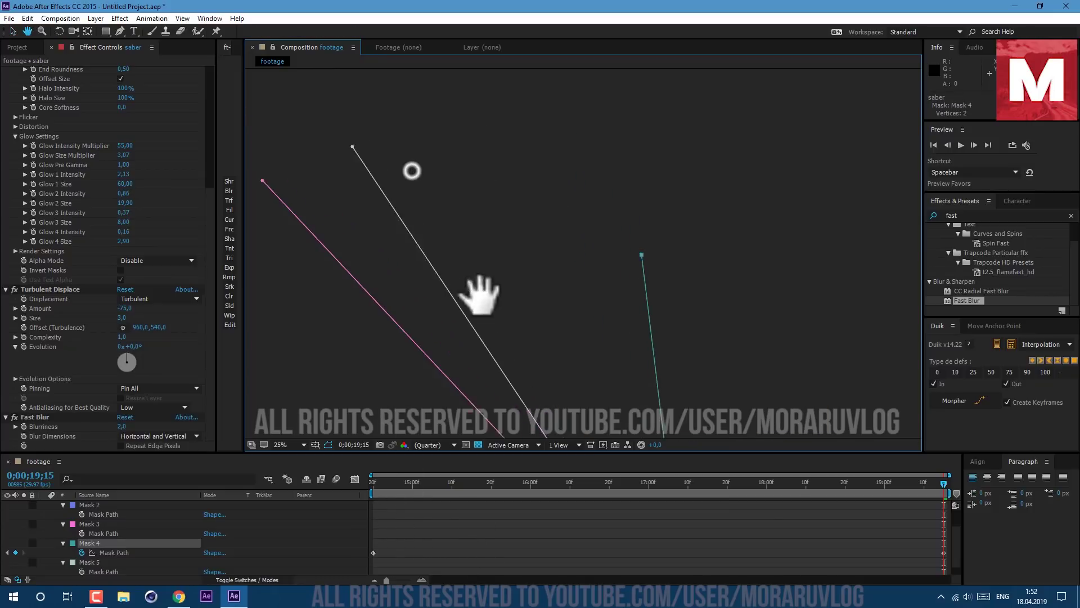
pyautogui.press('v')
pyautogui.click(354, 153)
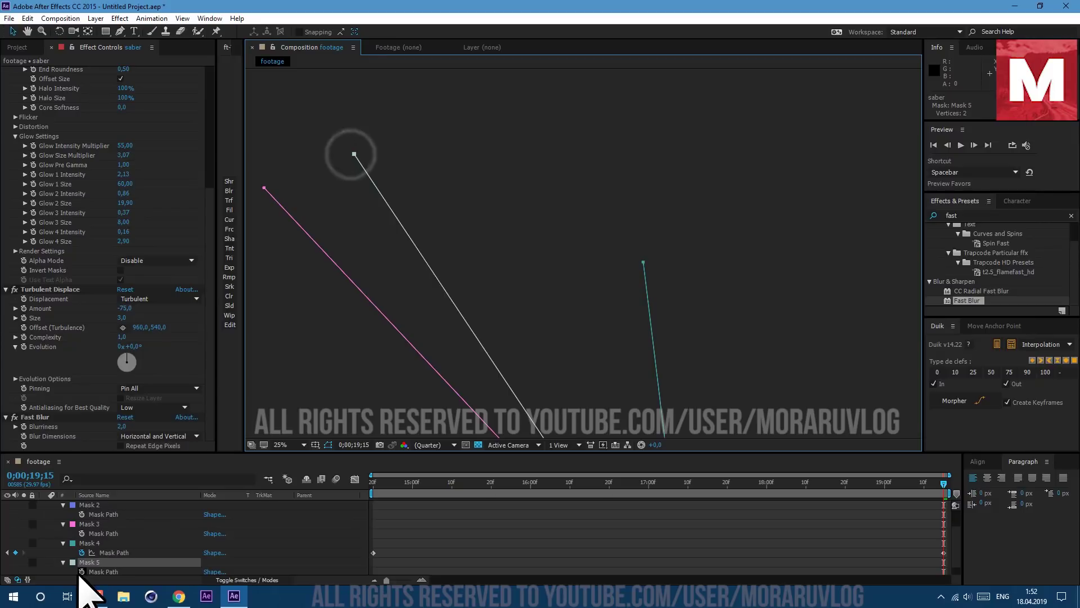
pyautogui.click(82, 571)
pyautogui.moveTo(940, 483); pyautogui.dragTo(274, 565)
pyautogui.click(479, 171)
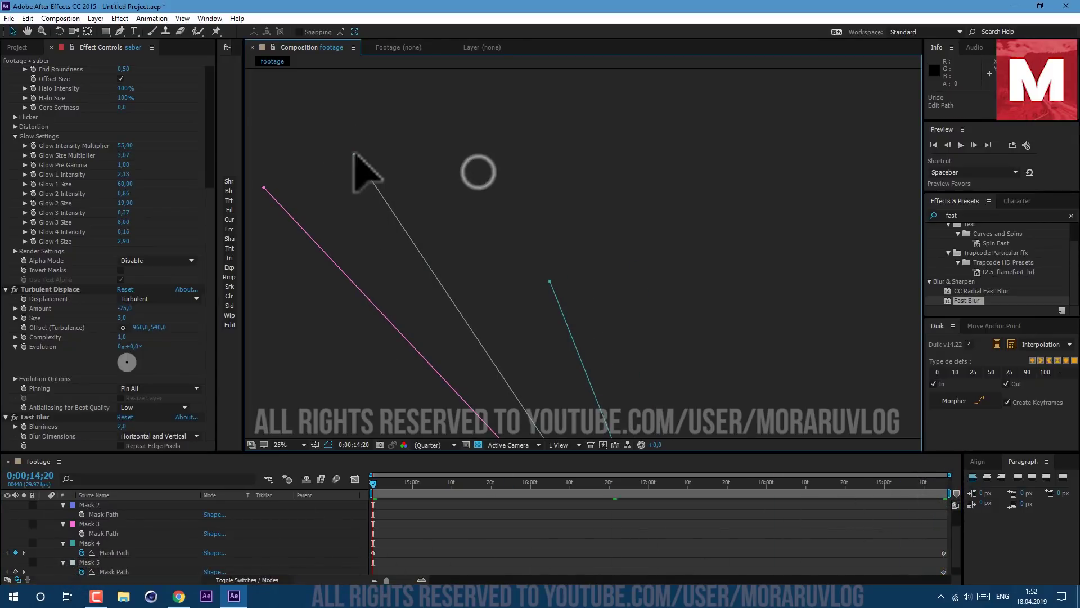
pyautogui.click(354, 155)
pyautogui.moveTo(293, 229); pyautogui.dragTo(323, 230)
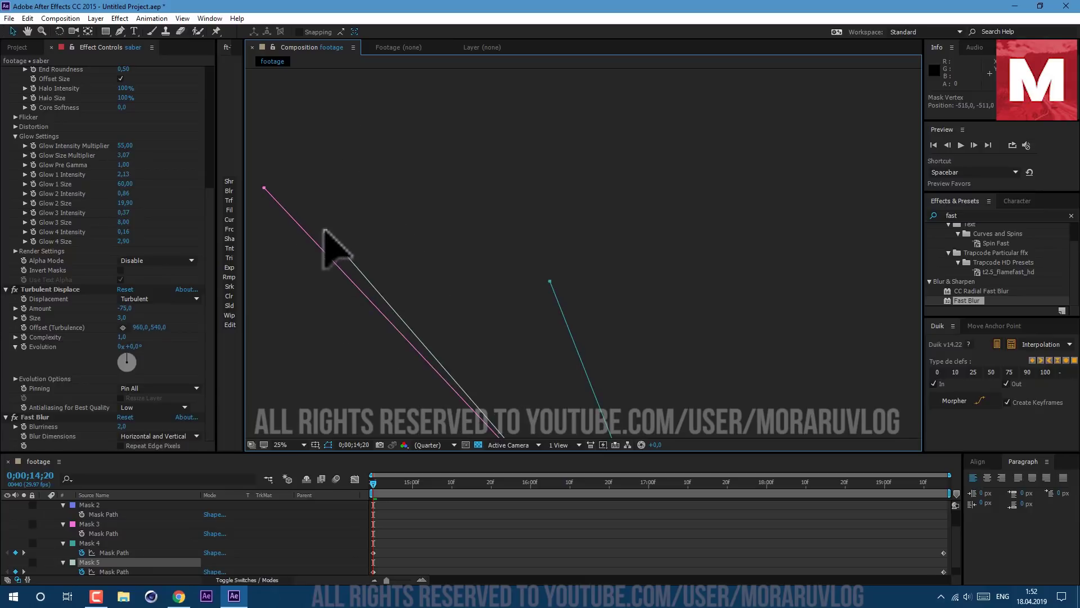
pyautogui.moveTo(467, 394); pyautogui.dragTo(459, 177)
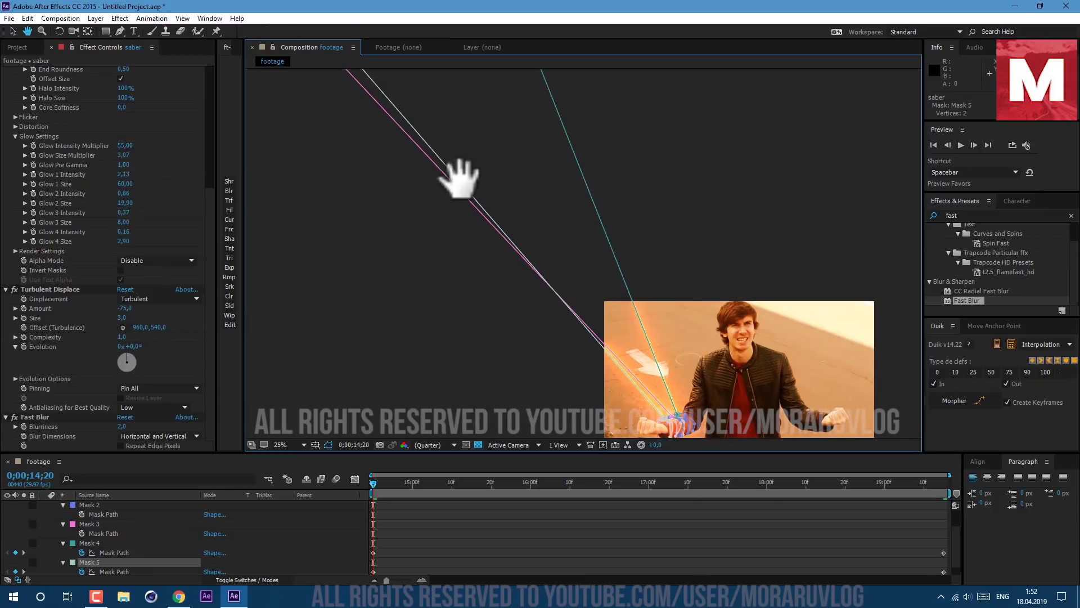
pyautogui.moveTo(446, 272); pyautogui.dragTo(441, 344)
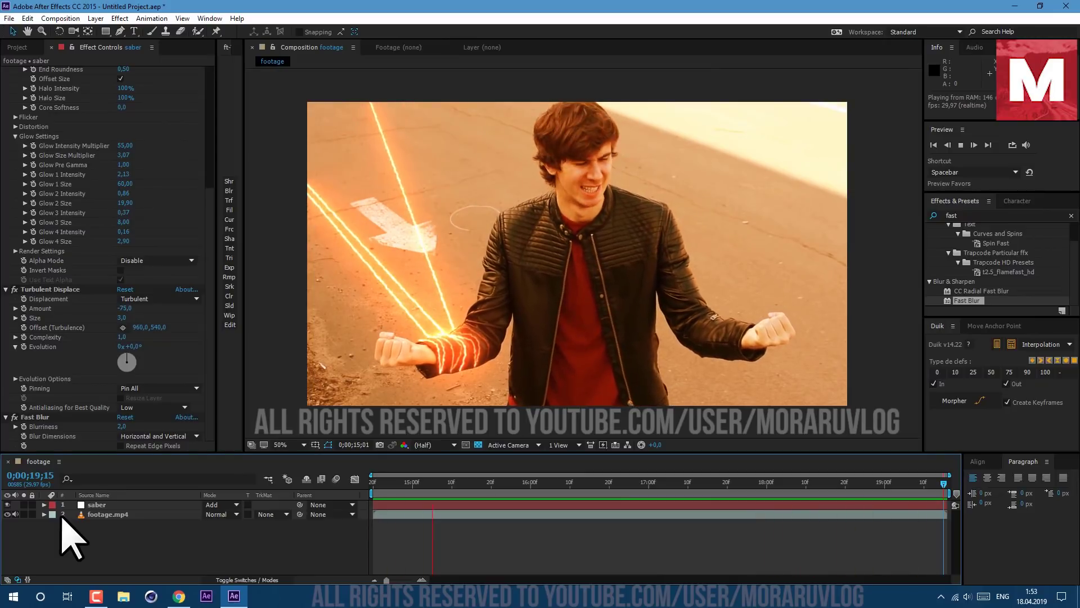
# - Stop the preview and duplicate the saber layer
pyautogui.press('space')
pyautogui.click(132, 505)
pyautogui.press('p')
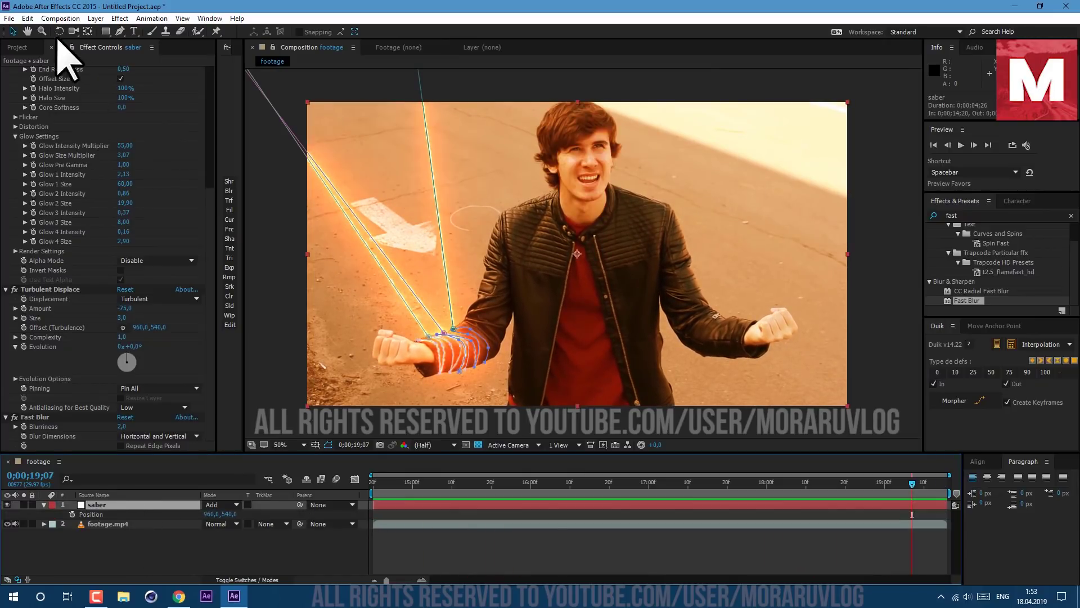
pyautogui.click(29, 18)
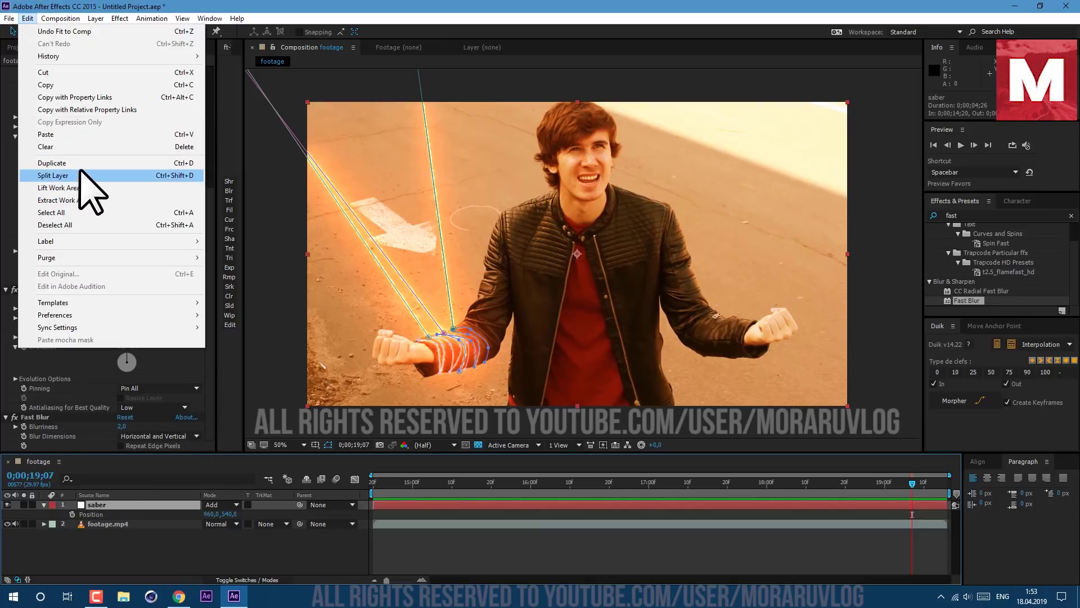
pyautogui.click(82, 163)
# - Set the top saber copy to Normal blending with Glow Intensity at 0%
pyautogui.click(230, 514)
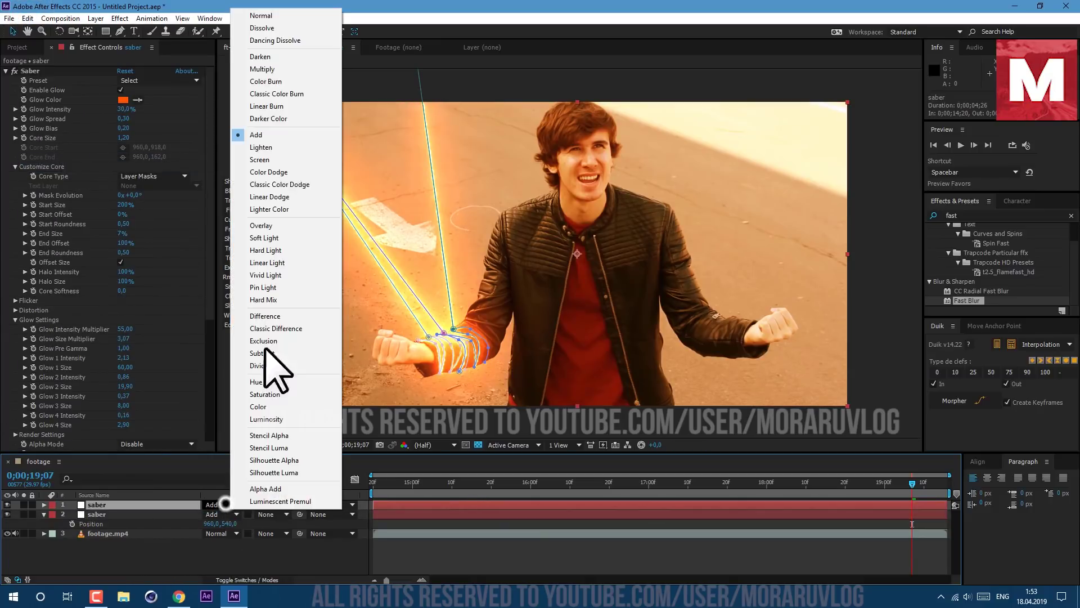
pyautogui.click(262, 16)
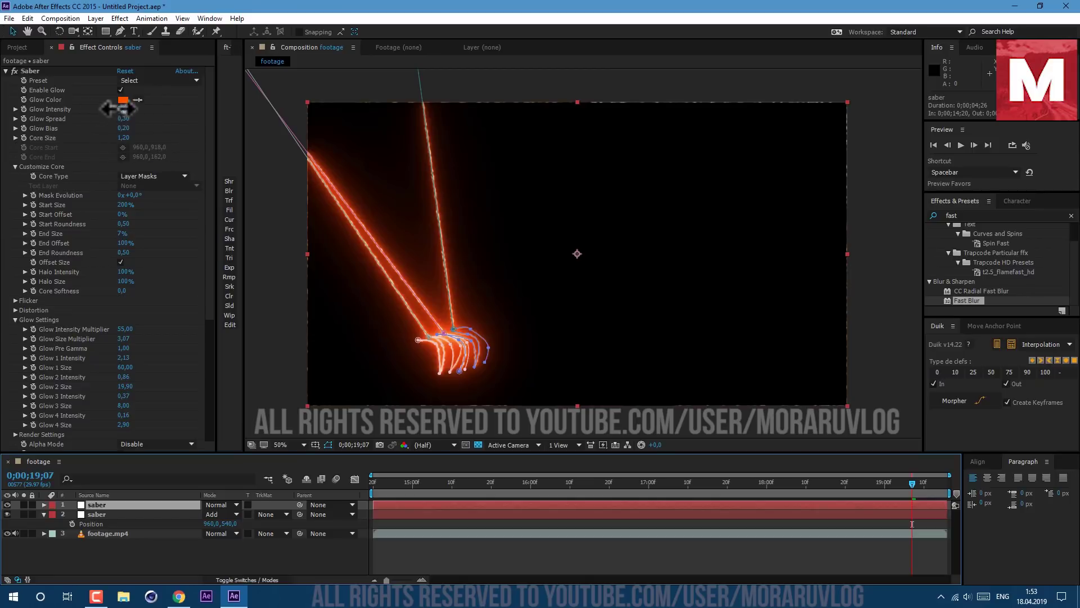
pyautogui.moveTo(120, 109); pyautogui.dragTo(90, 109)
pyautogui.scroll(-5, 54, 316)
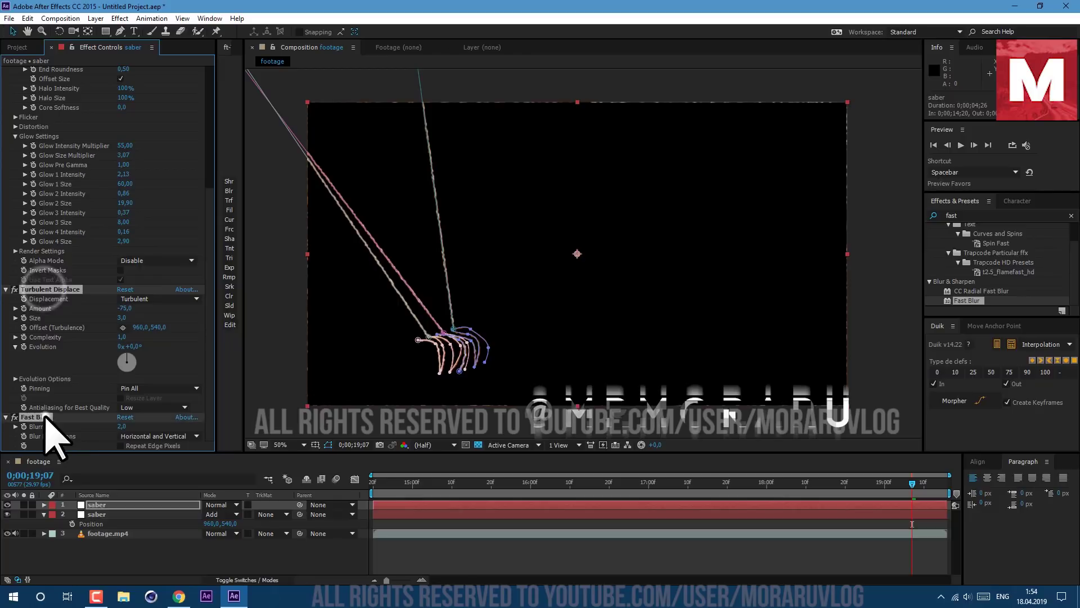
pyautogui.scroll(4, 121, 405)
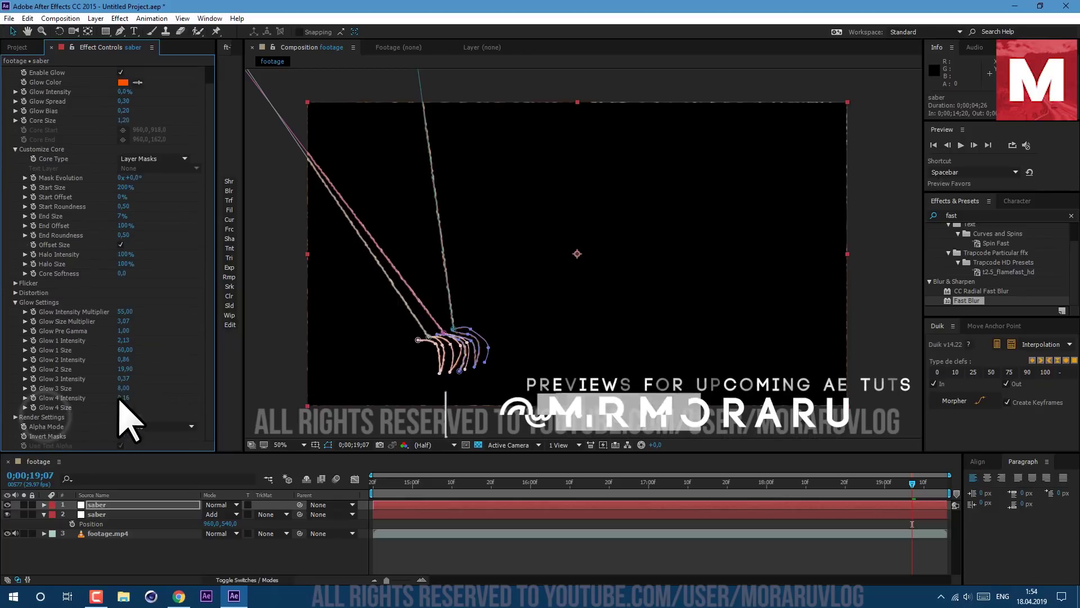
pyautogui.click(178, 561)
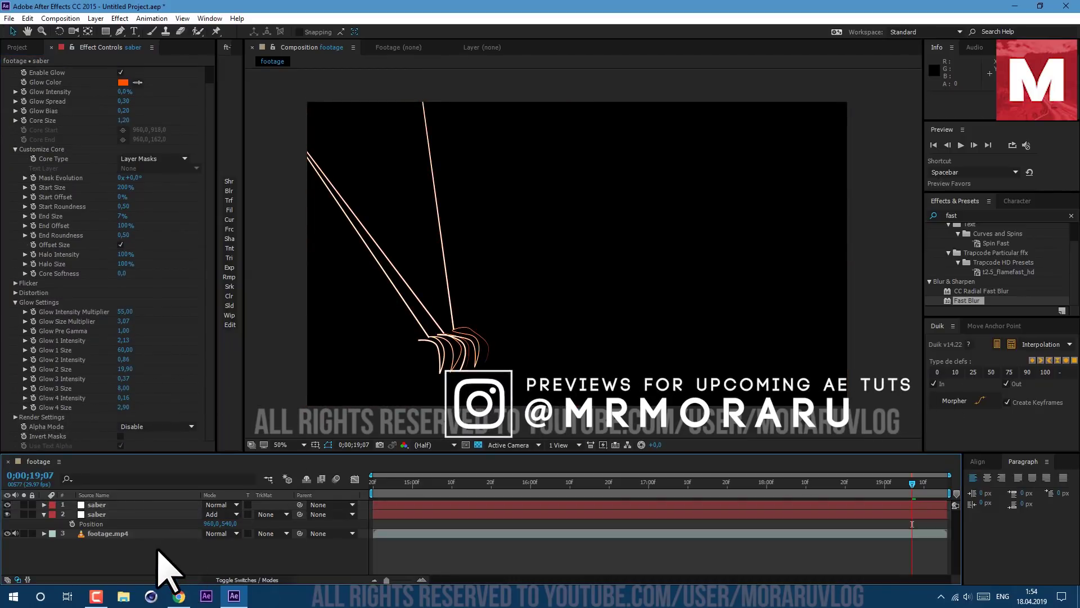
# - Pre-compose the top saber layer into 'texture', moving all attributes into it
pyautogui.click(103, 505)
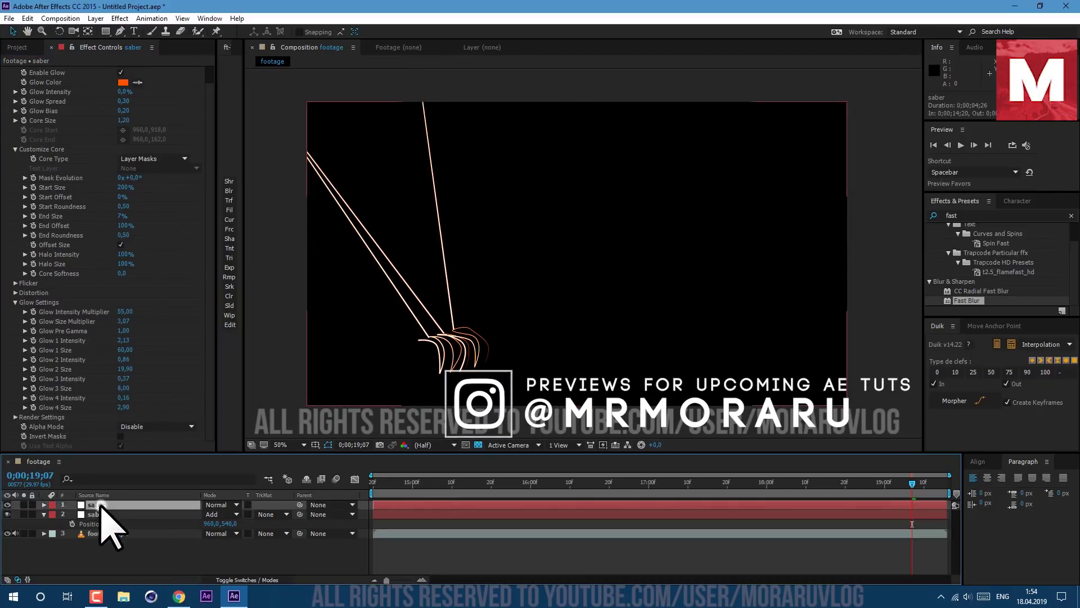
pyautogui.click(95, 18)
pyautogui.click(135, 438)
pyautogui.write('texture')
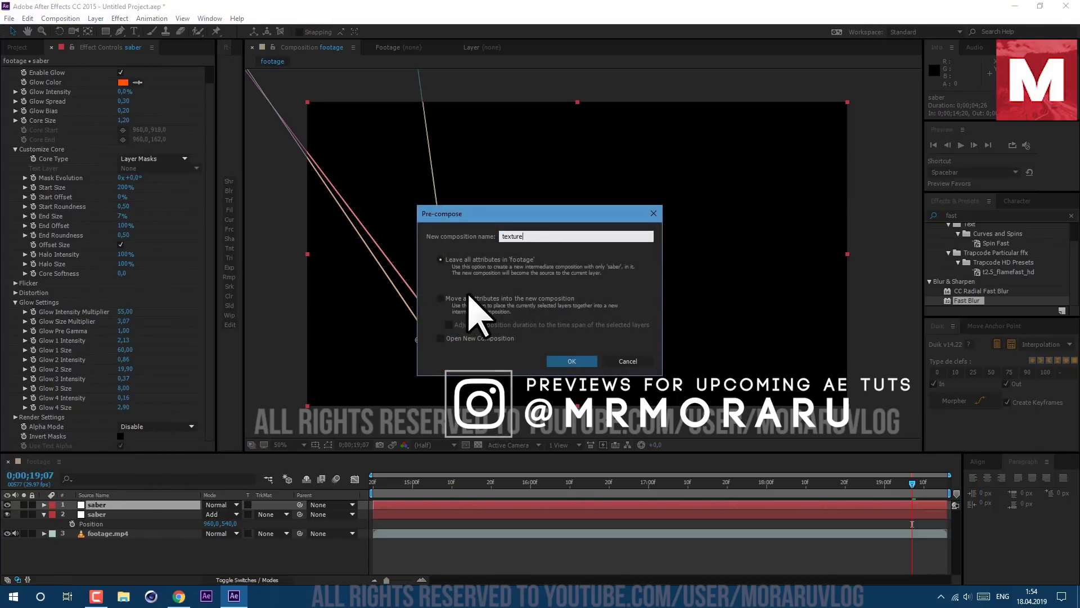
pyautogui.click(471, 297)
pyautogui.click(570, 361)
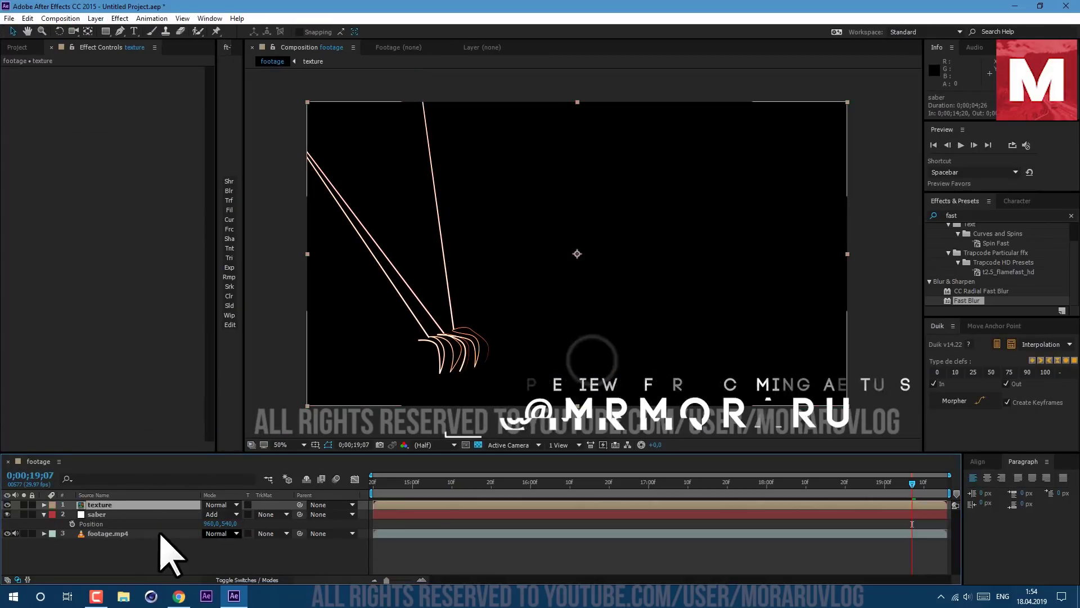
# - Open the texture pre-comp and duplicate its saber layer
pyautogui.doubleClick(123, 505)
pyautogui.click(123, 504)
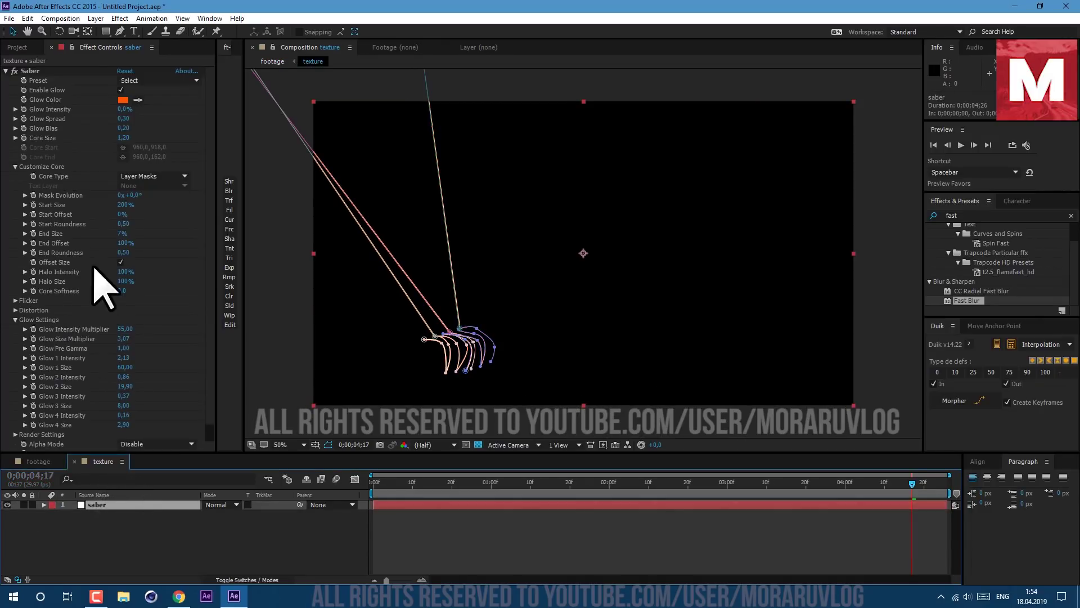
pyautogui.click(27, 18)
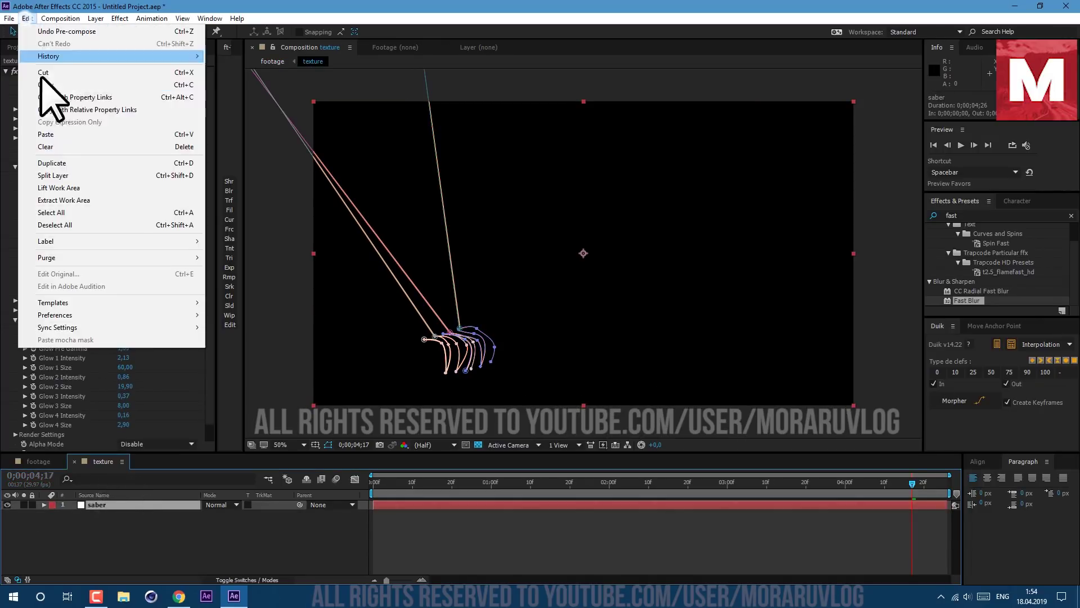
pyautogui.click(68, 163)
# - Strip the Saber effect from the lower saber copy and luma-matte it to the top saber
pyautogui.click(107, 514)
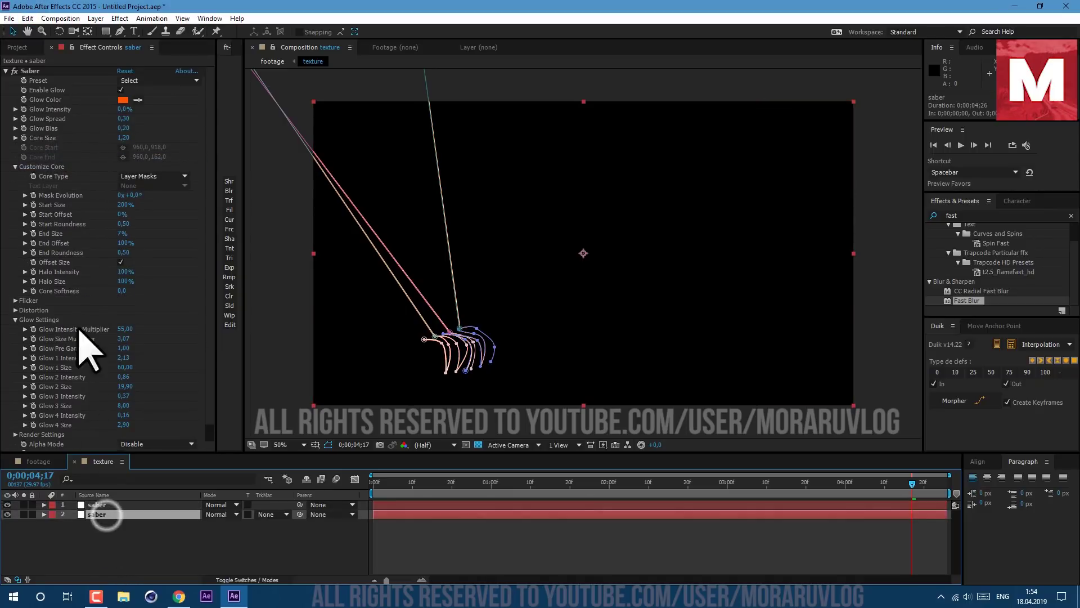
pyautogui.click(29, 71)
pyautogui.press('Delete')
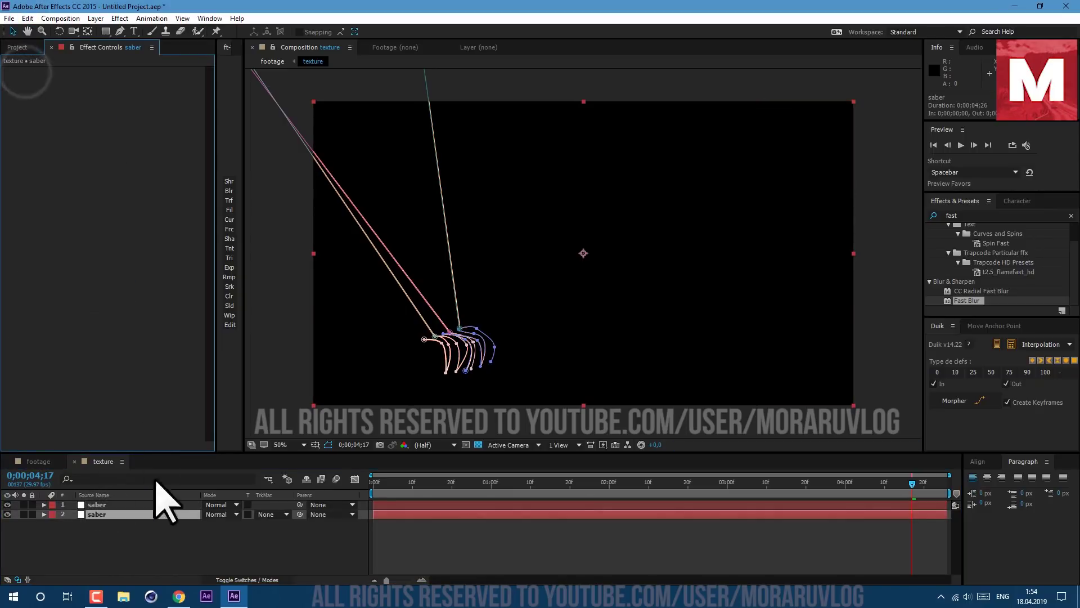
pyautogui.click(267, 514)
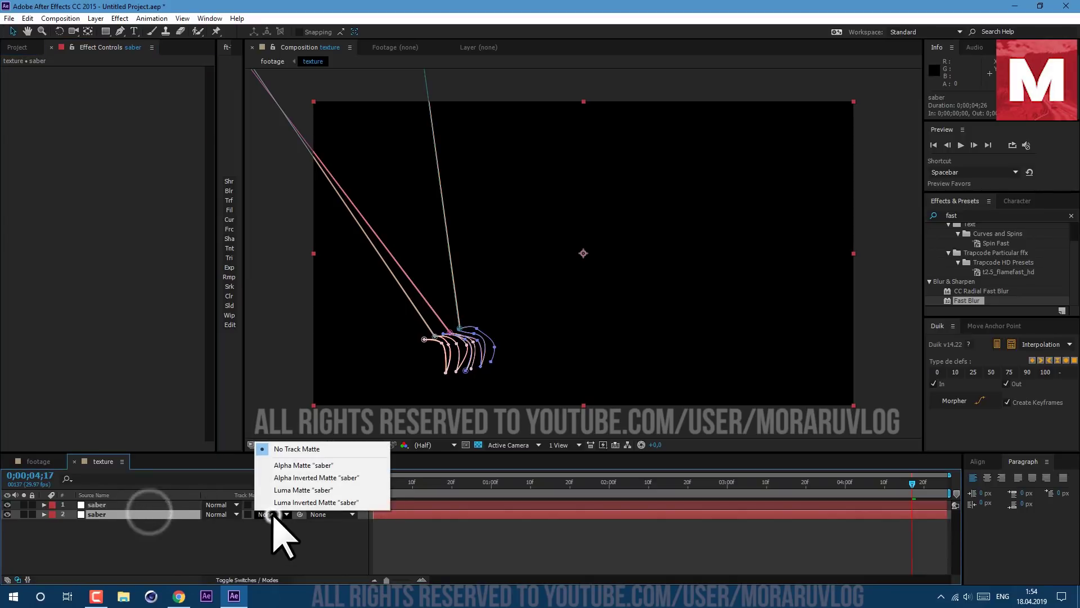
pyautogui.click(283, 490)
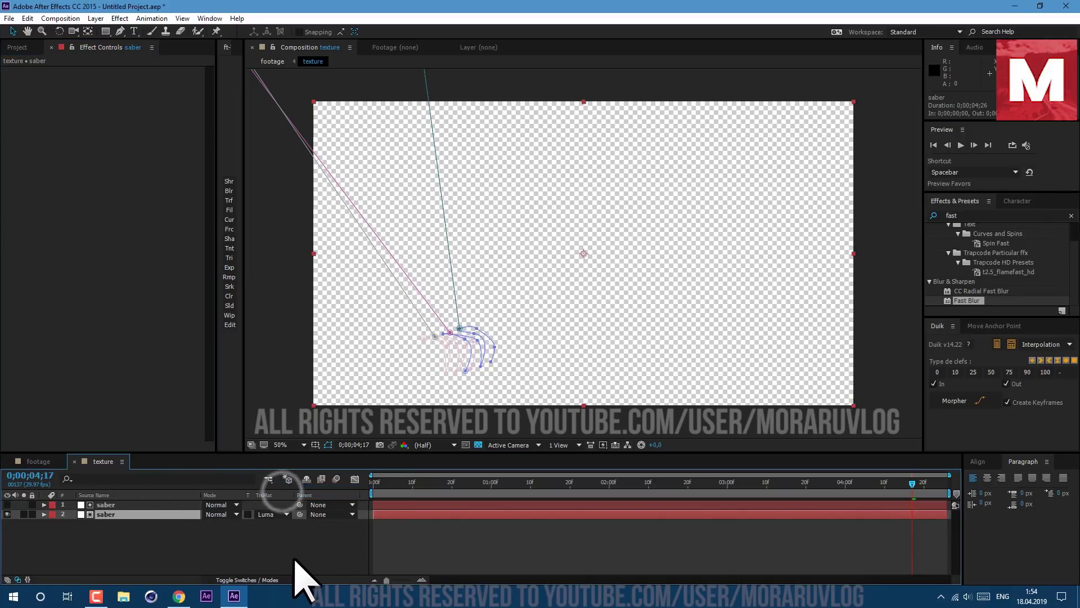
pyautogui.click(448, 555)
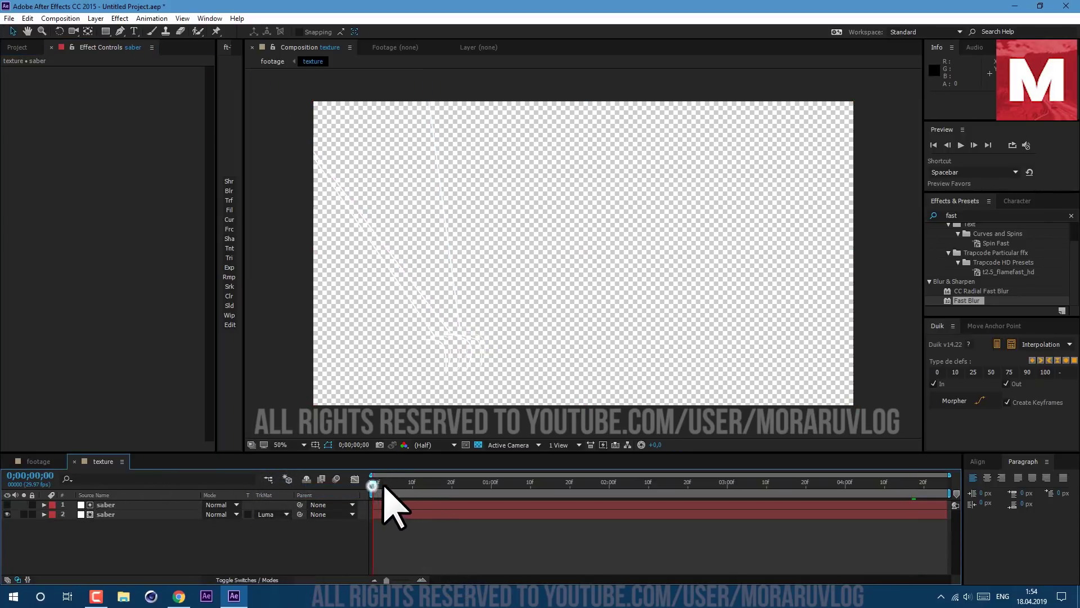
pyautogui.moveTo(384, 486); pyautogui.dragTo(560, 499)
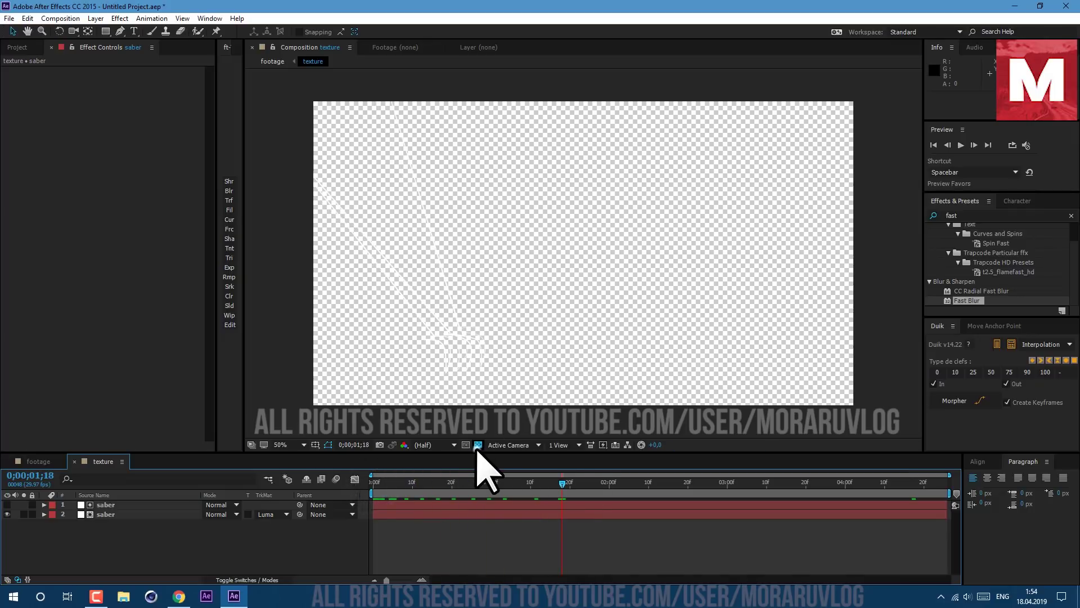
pyautogui.click(477, 445)
pyautogui.click(103, 554)
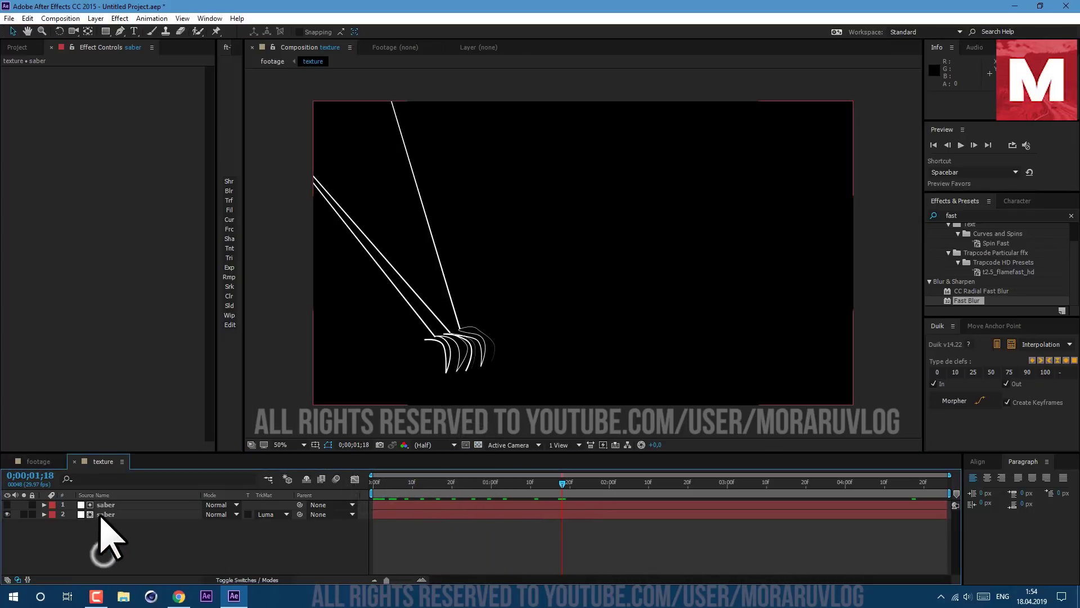
# - Apply a Fill effect to the lower saber and set its colour to pale peach FFC7A1
pyautogui.click(102, 514)
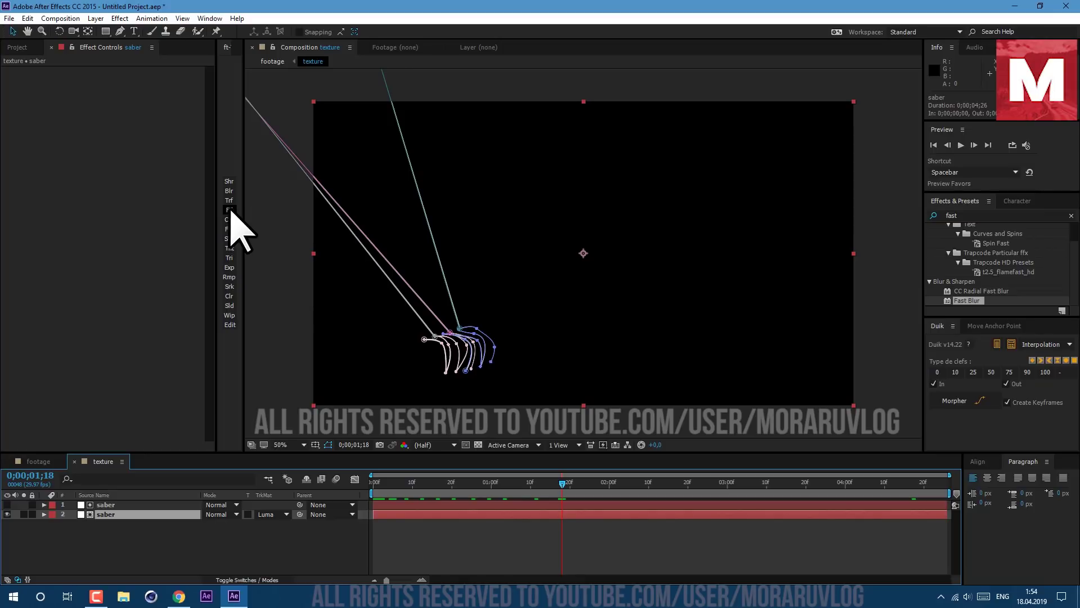
pyautogui.click(951, 215)
pyautogui.write('fill')
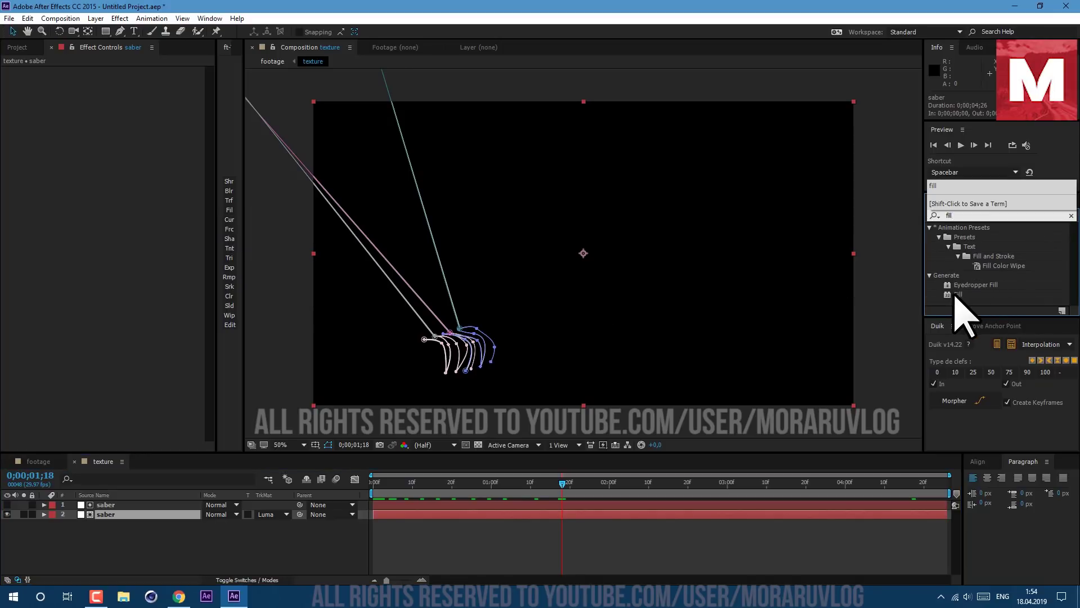
pyautogui.moveTo(958, 294)
pyautogui.mouseDown()
pyautogui.moveTo(362, 507)
pyautogui.moveTo(120, 518)
pyautogui.moveTo(138, 517)
pyautogui.mouseUp()
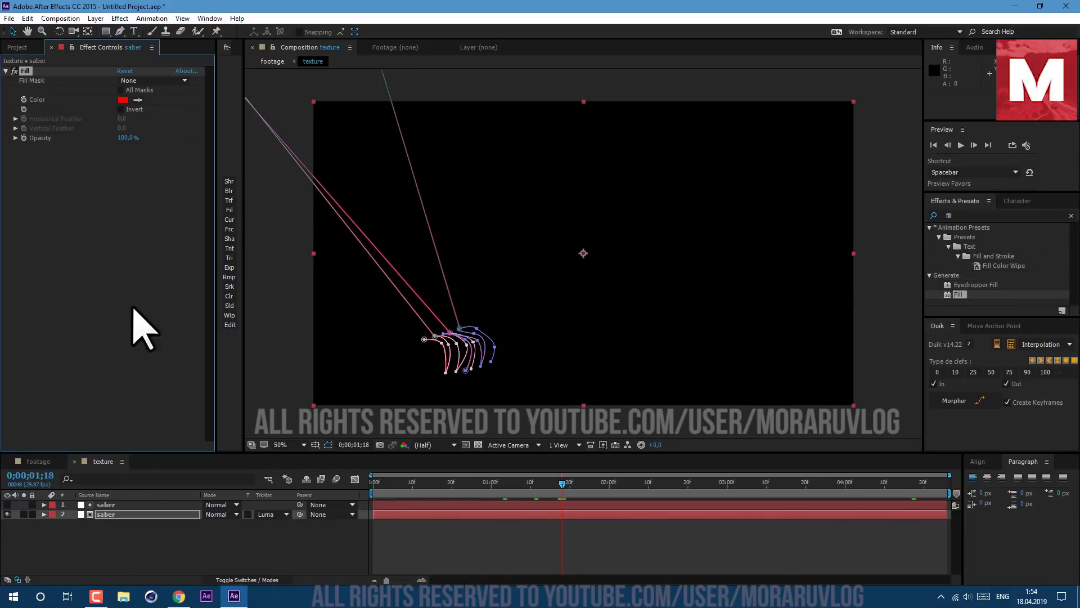
pyautogui.click(123, 100)
pyautogui.click(190, 219)
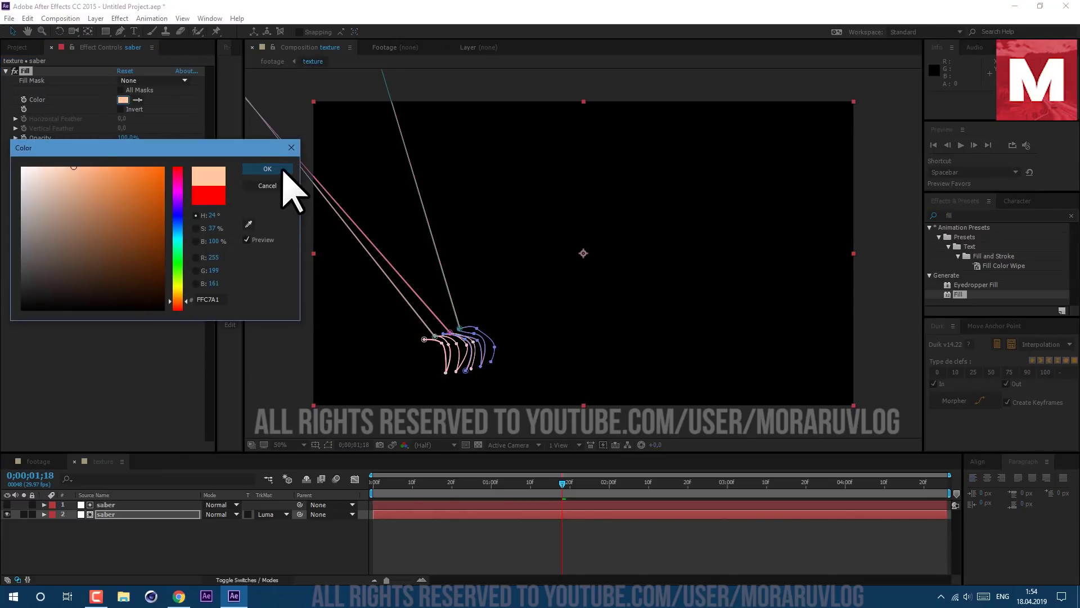
pyautogui.click(279, 169)
pyautogui.click(242, 548)
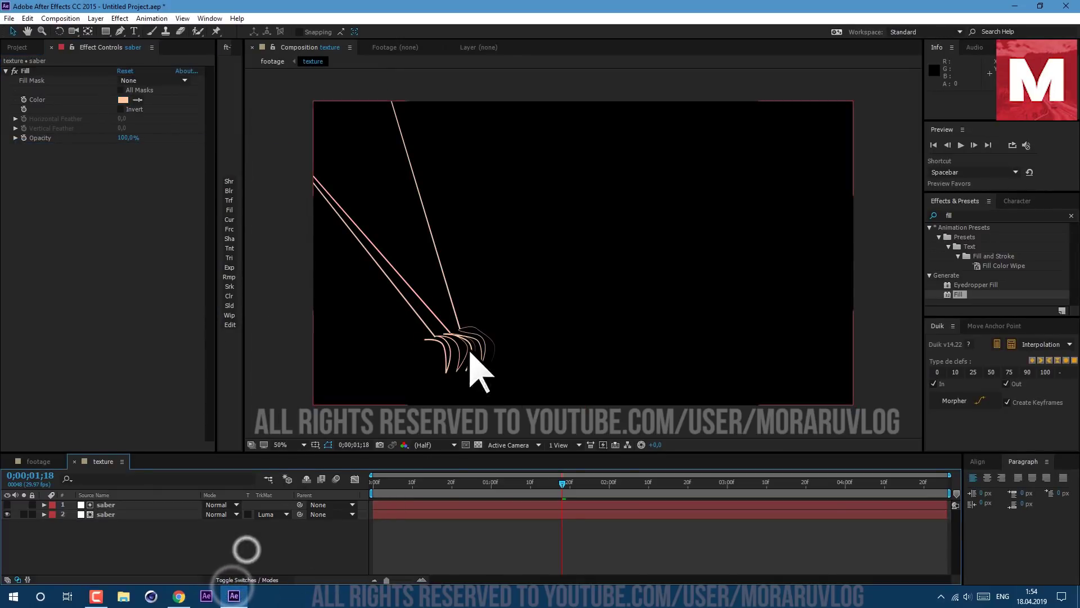
# - In the footage comp, move the texture layer below footage.mp4 and make it 3D
pyautogui.click(38, 460)
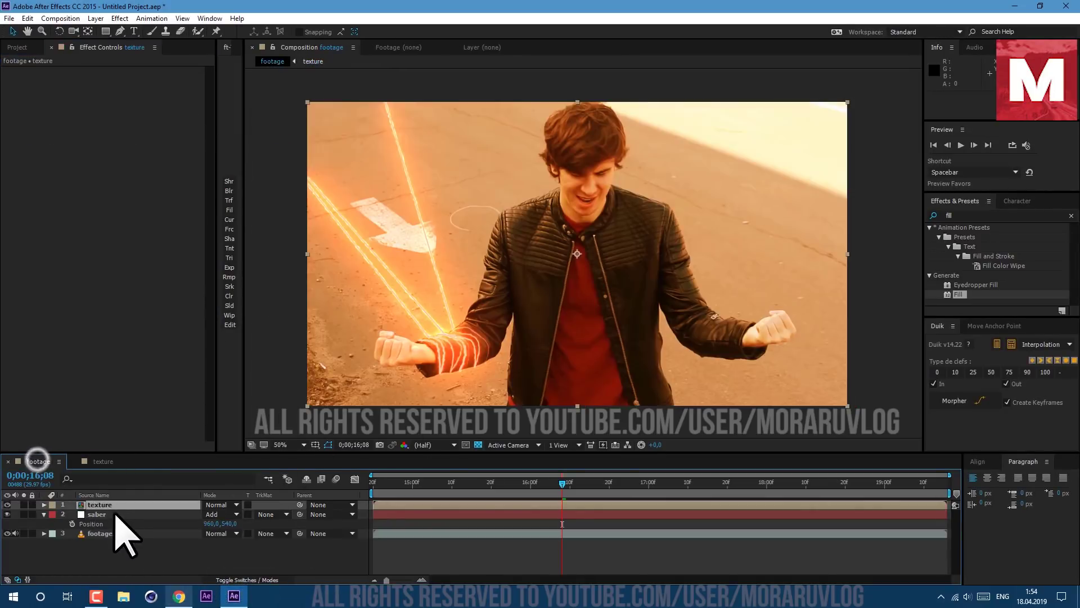
pyautogui.moveTo(120, 507); pyautogui.dragTo(182, 555)
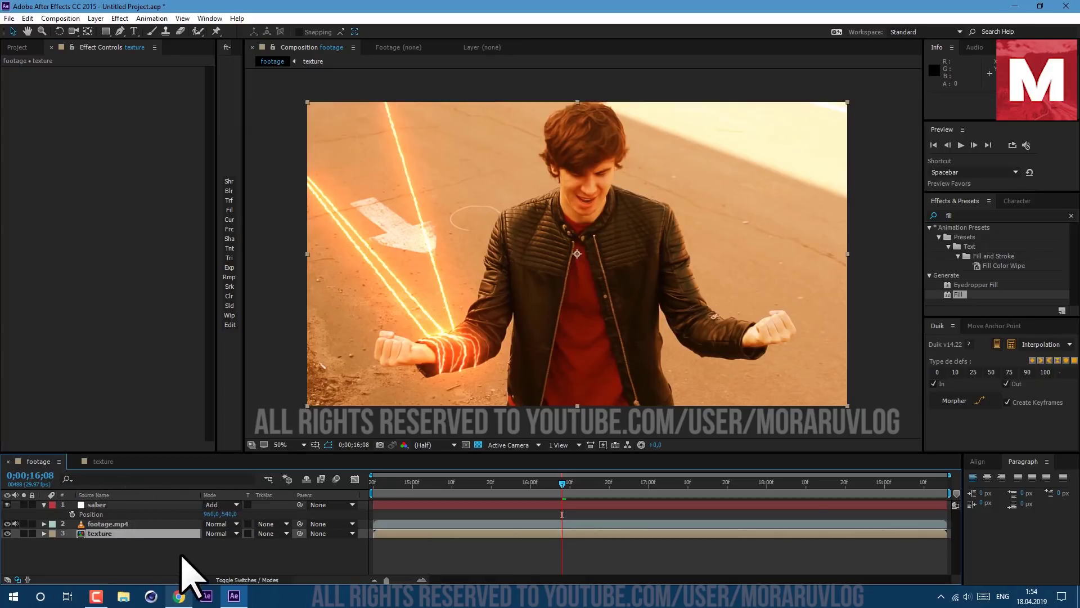
pyautogui.click(241, 579)
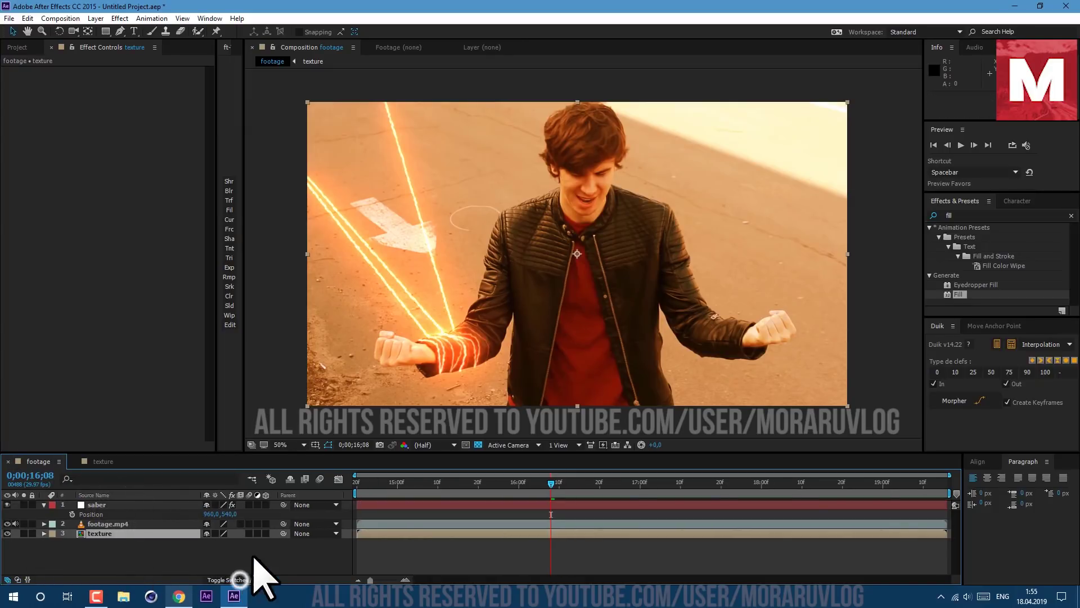
pyautogui.click(265, 533)
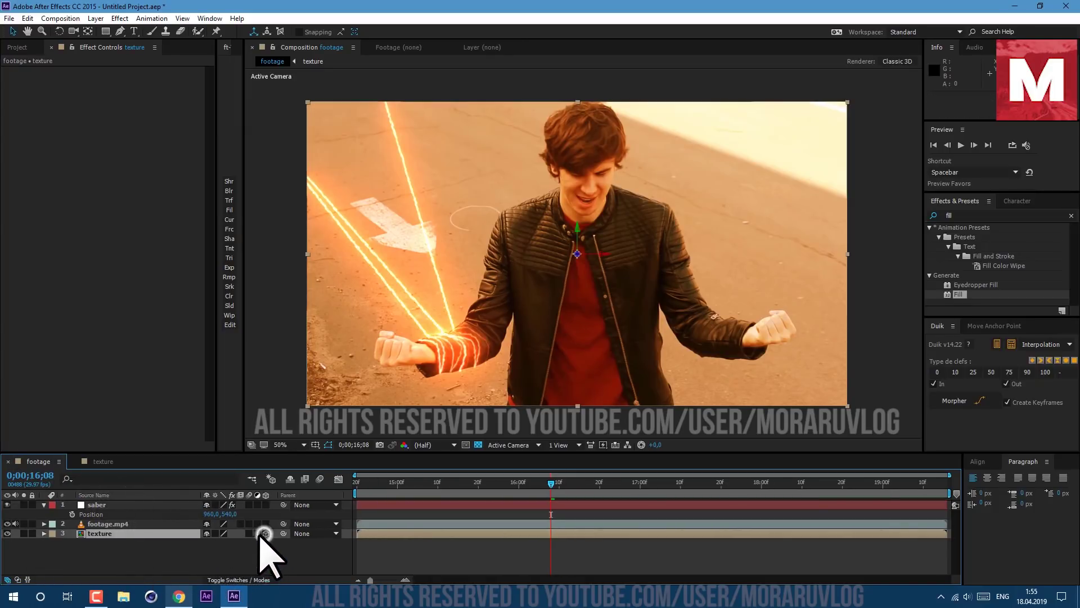
pyautogui.click(44, 505)
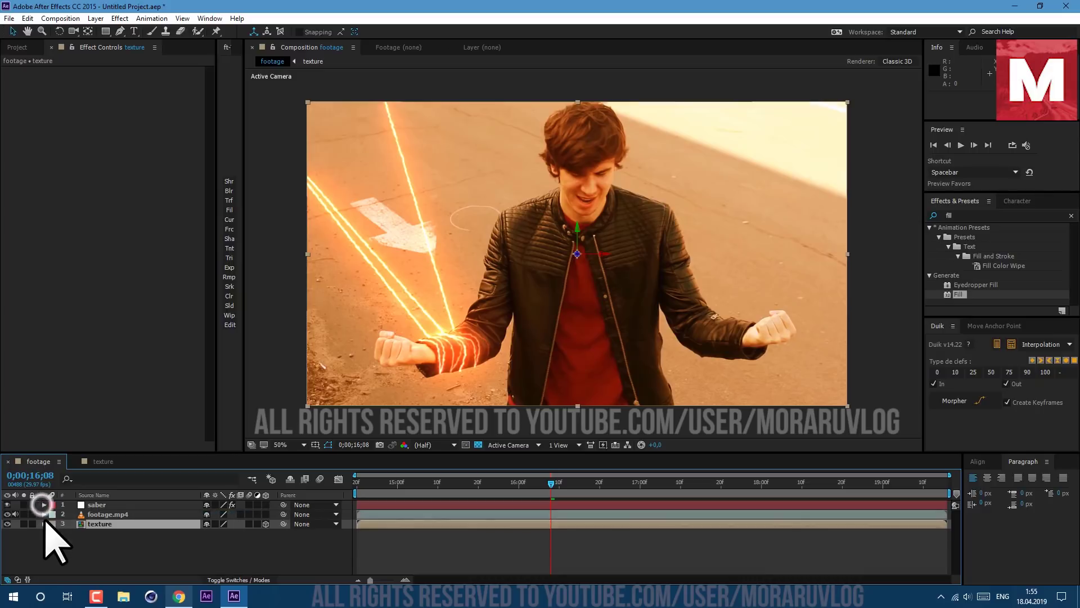
# - Create a new solid layer named part
pyautogui.click(96, 19)
pyautogui.moveTo(265, 33)
pyautogui.click(318, 43)
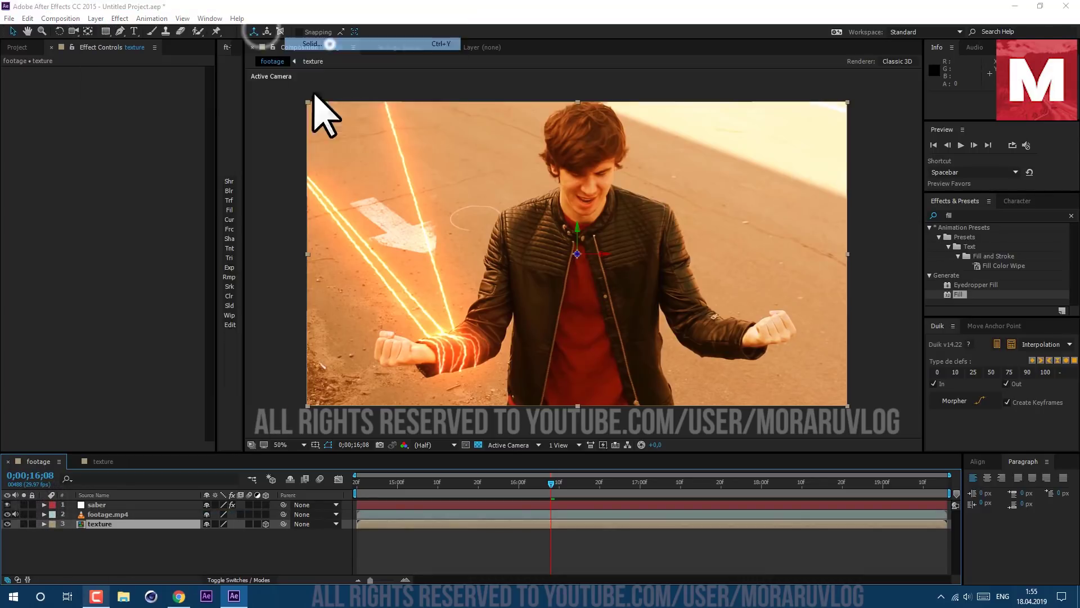
pyautogui.press('Return')
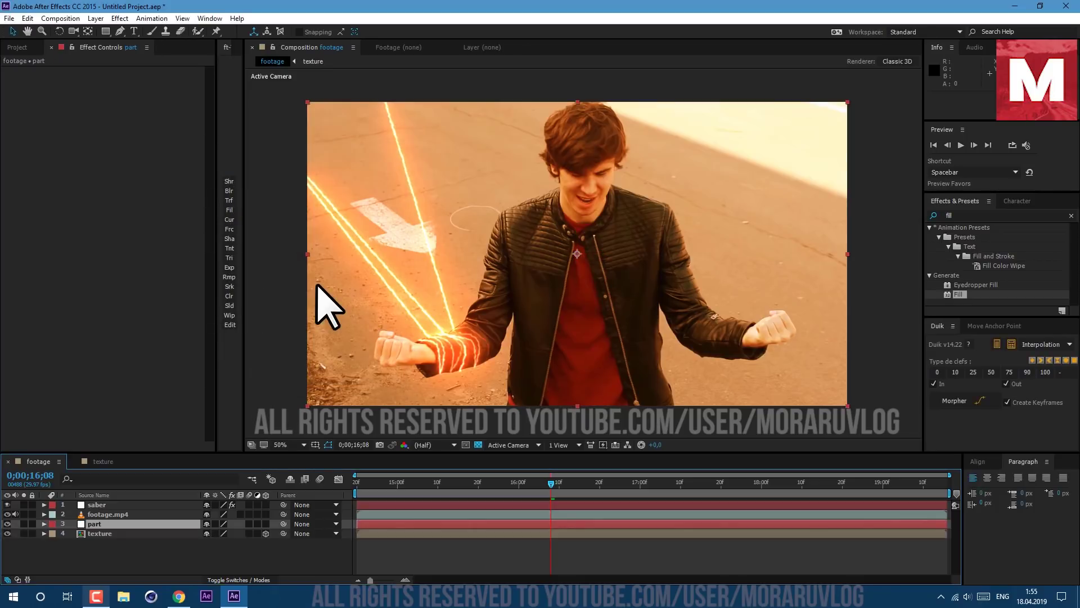
# - Search the effects for 'partic' and apply Particular to the part layer
pyautogui.hotkey('ctrl', 'f')
pyautogui.write('particl')
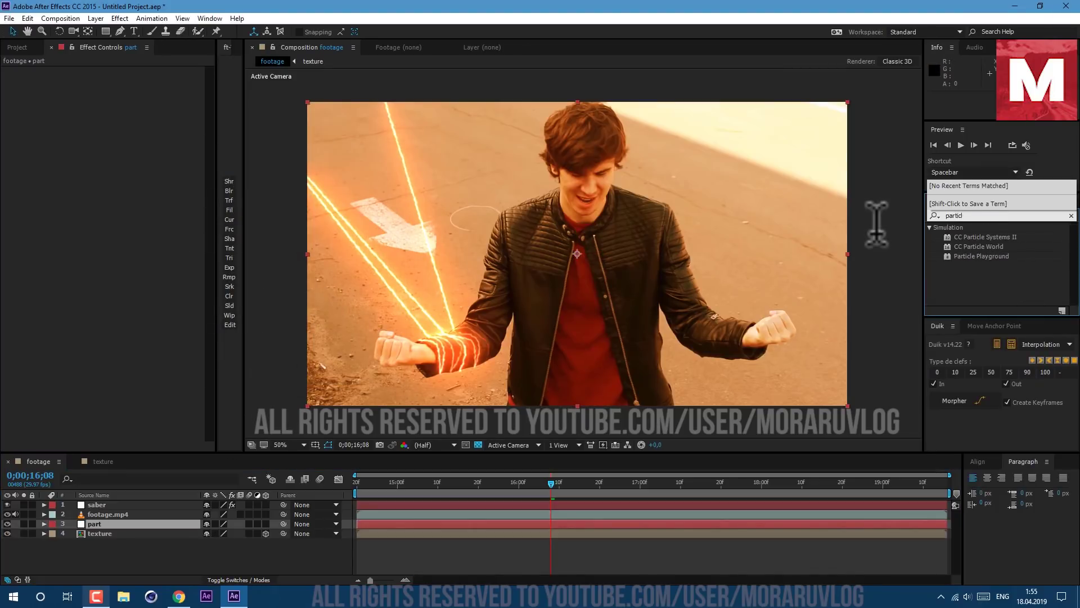
pyautogui.press('BackSpace')
pyautogui.press('BackSpace')
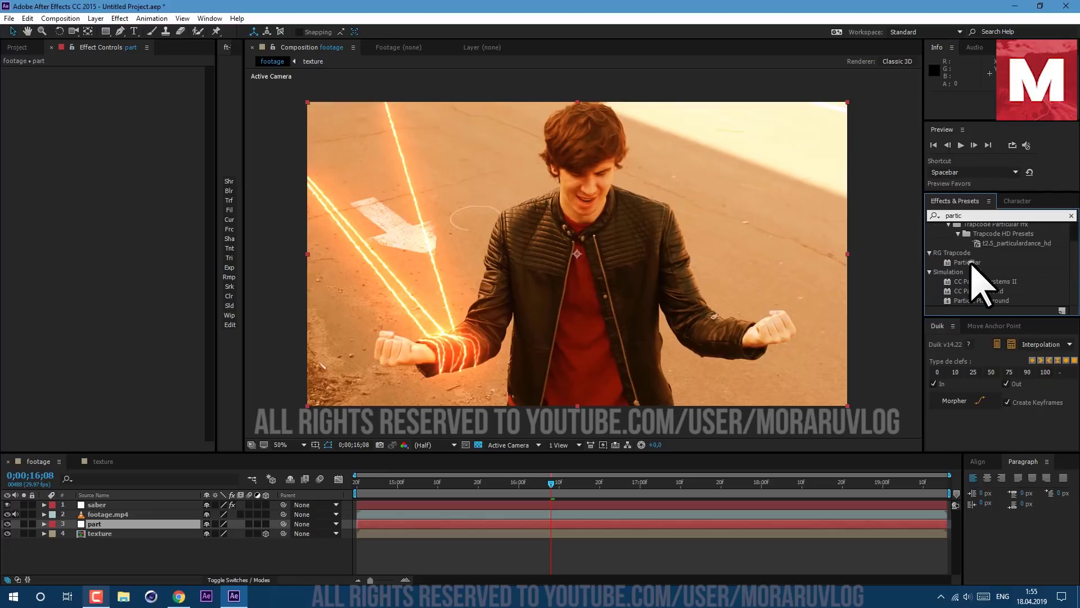
pyautogui.moveTo(967, 262); pyautogui.dragTo(126, 534)
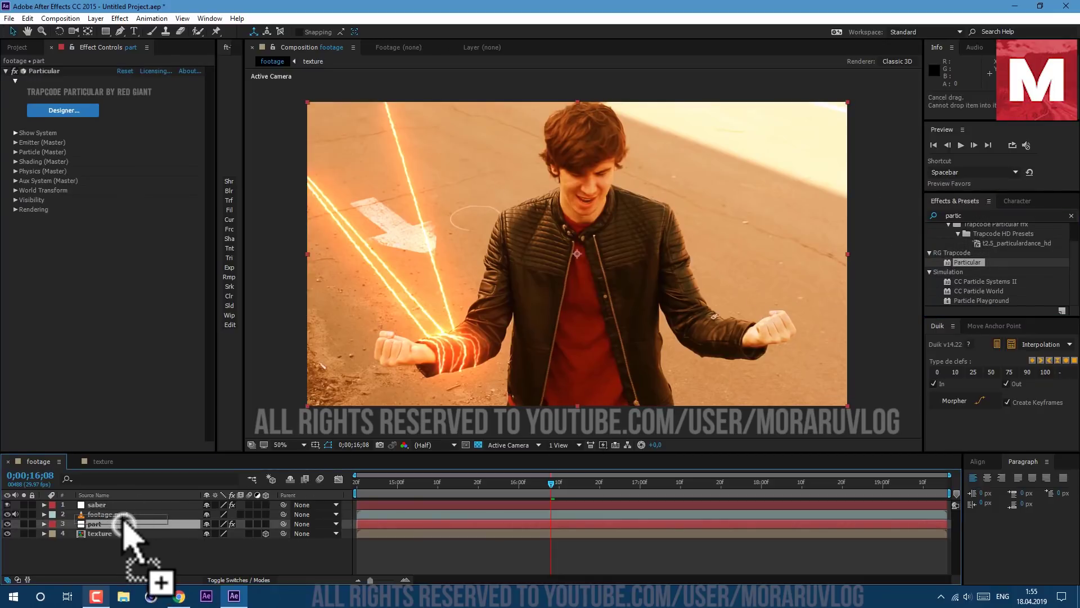
# - Move part to the top and set the emitter: 15000 particles/sec, Layer type, Outwards, 70% spread
pyautogui.hotkey('ctrl', 'shift', ']')
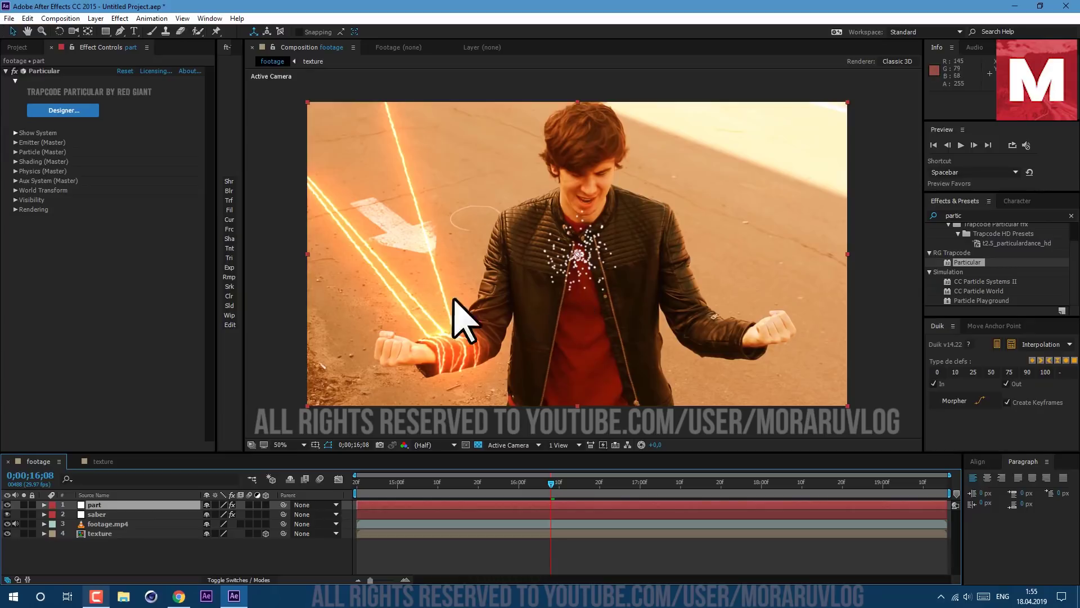
pyautogui.click(15, 142)
pyautogui.click(123, 161)
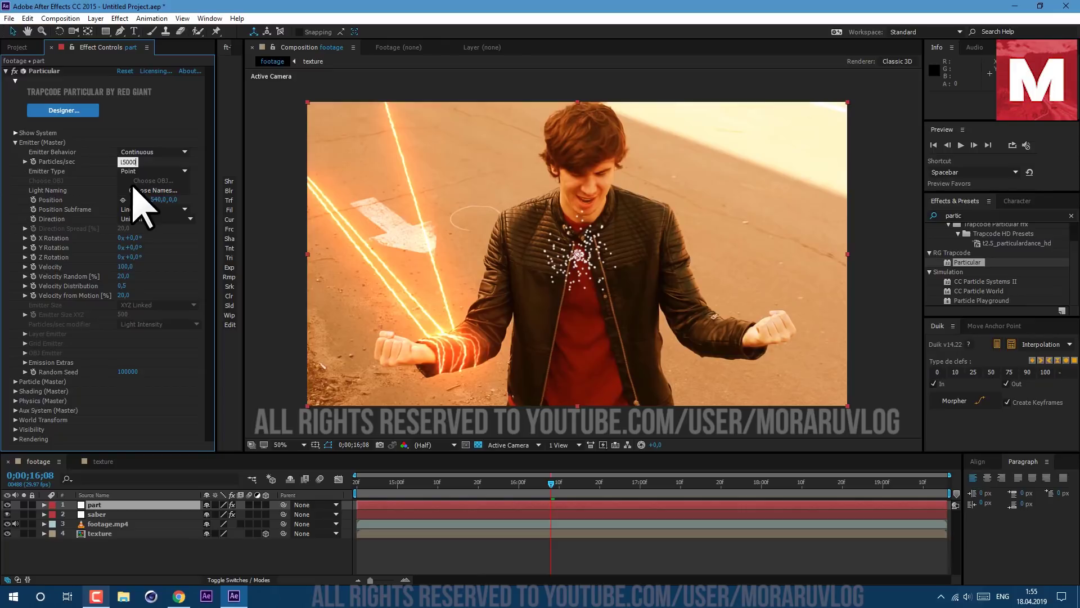
pyautogui.press('Return')
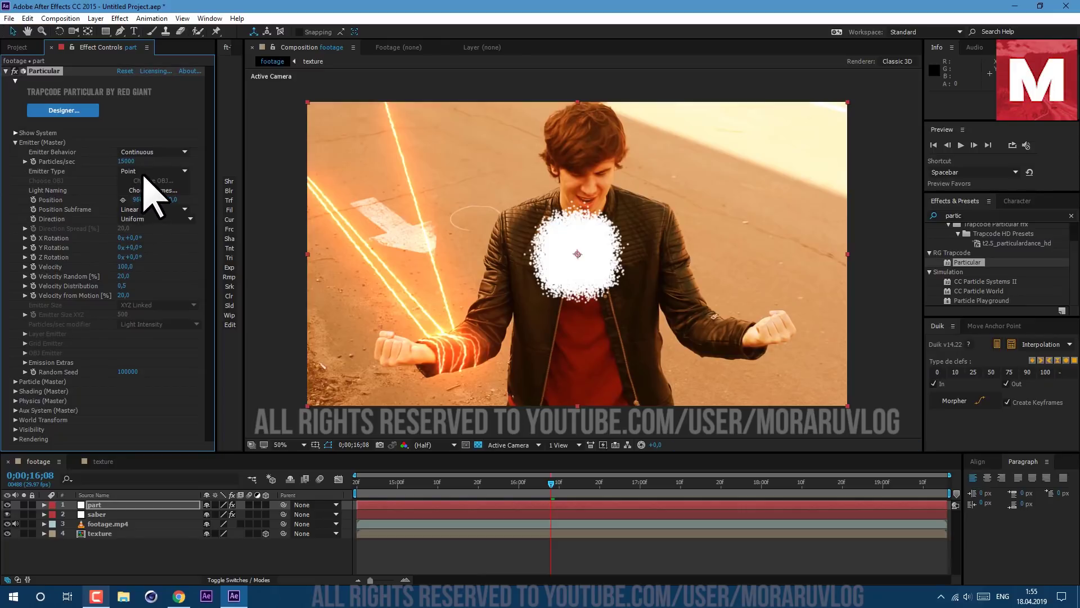
pyautogui.click(145, 174)
pyautogui.click(142, 244)
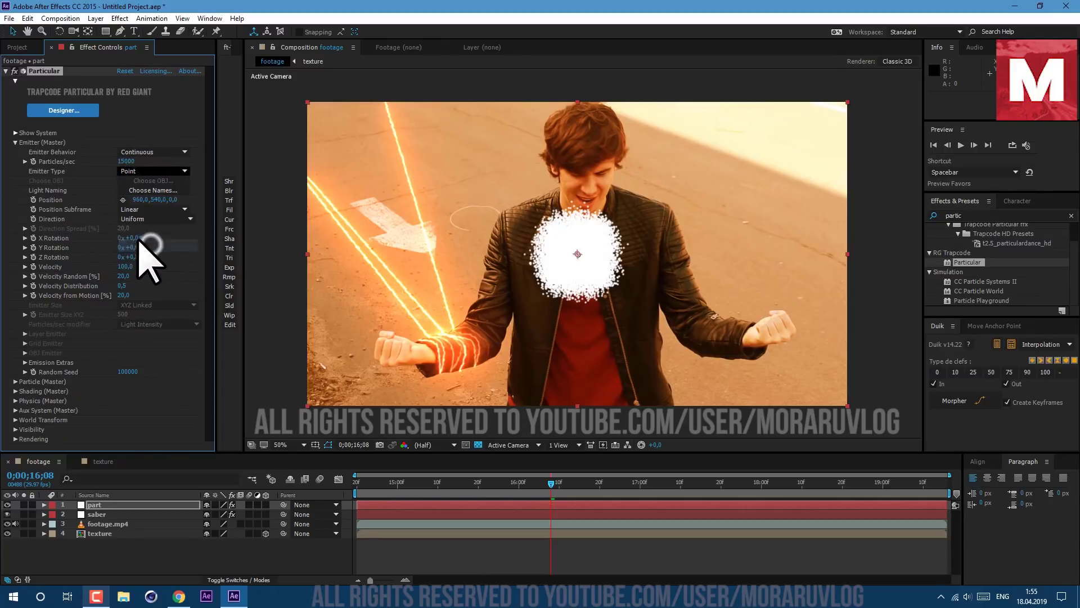
pyautogui.click(135, 218)
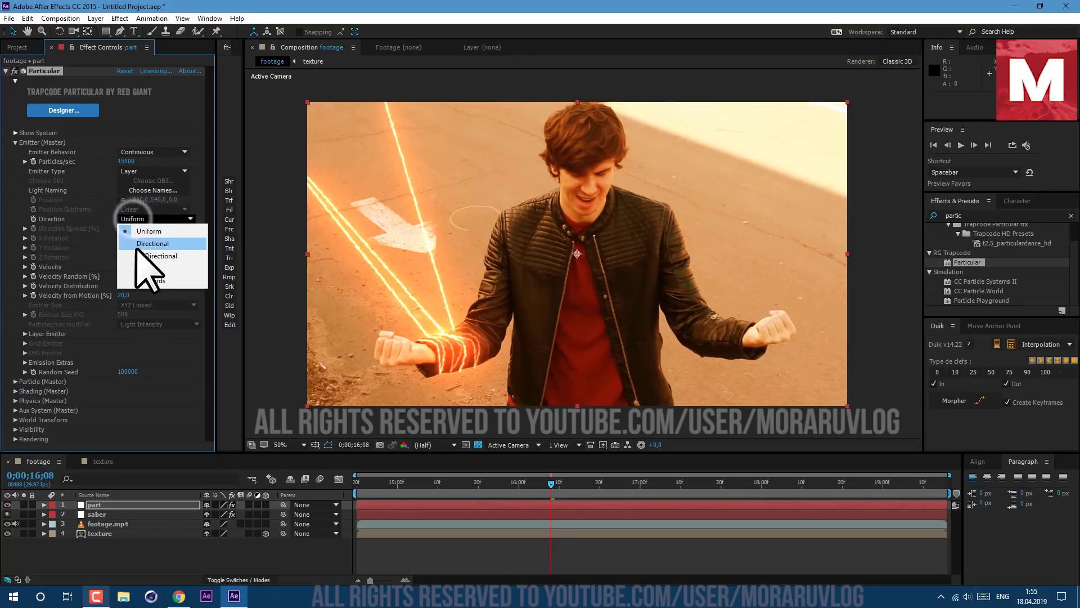
pyautogui.click(142, 280)
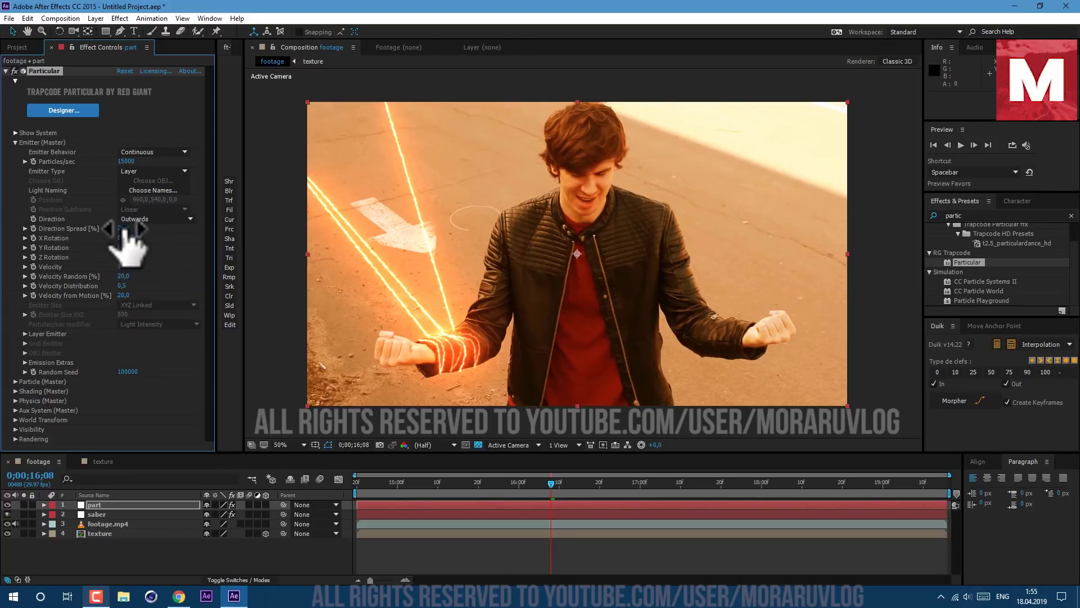
pyautogui.moveTo(124, 228); pyautogui.dragTo(125, 228)
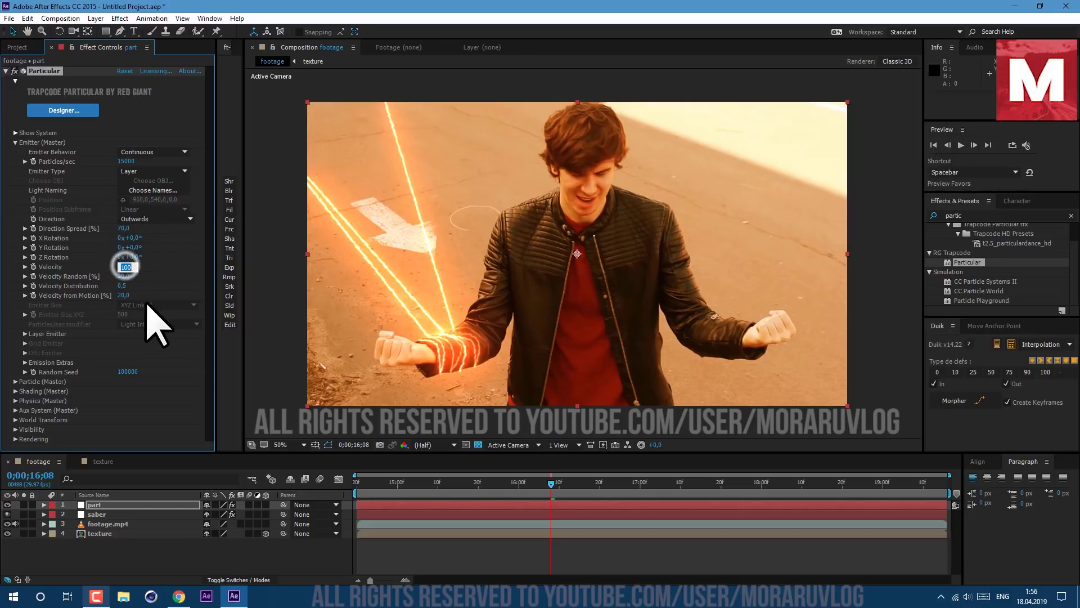
# - Set the layer emitter to the texture layer with Current Time sampling
pyautogui.click(24, 333)
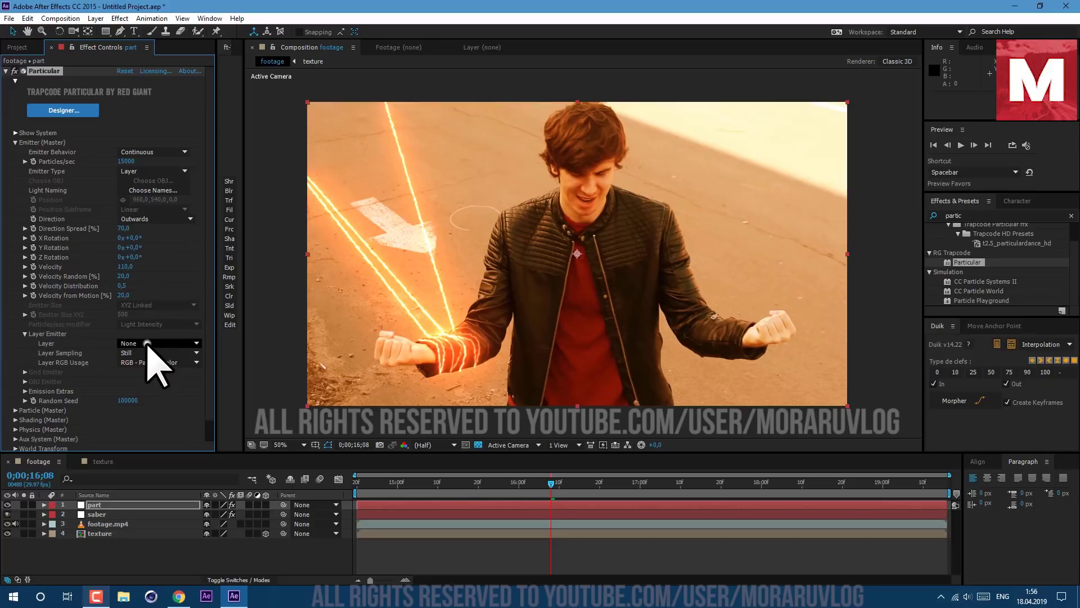
pyautogui.click(147, 343)
pyautogui.click(157, 408)
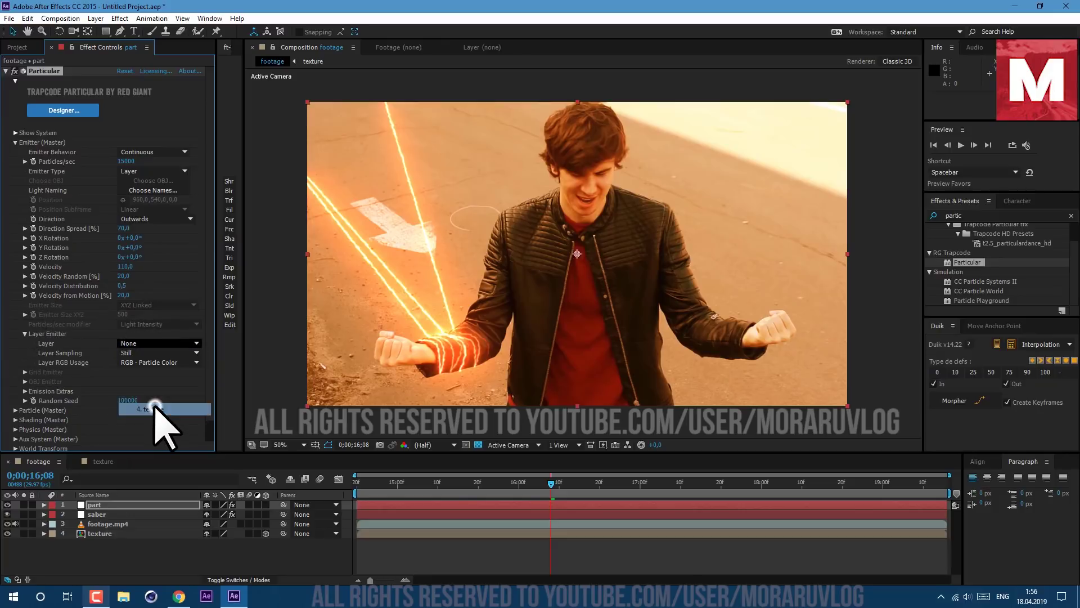
pyautogui.click(159, 353)
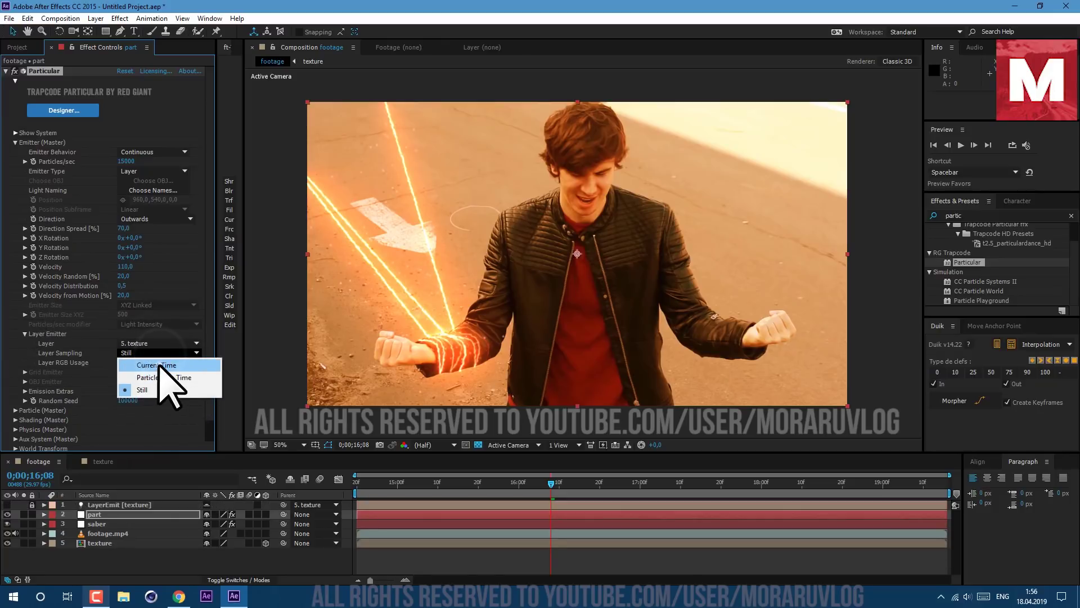
pyautogui.click(159, 364)
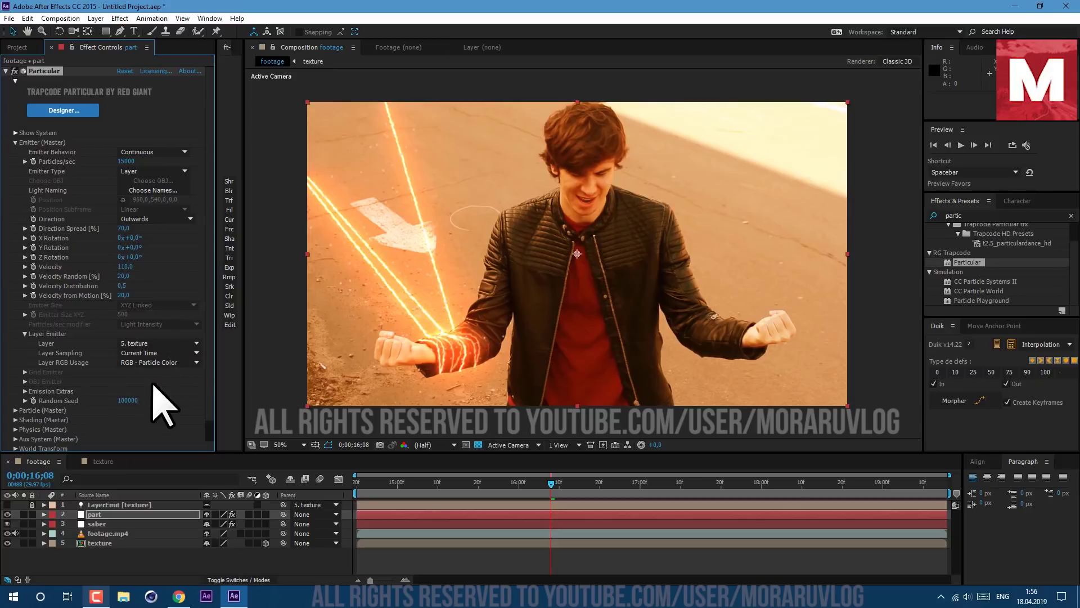
# - Set particle life to 0,5 seconds and give the part layer Add blending
pyautogui.scroll(-1, 161, 405)
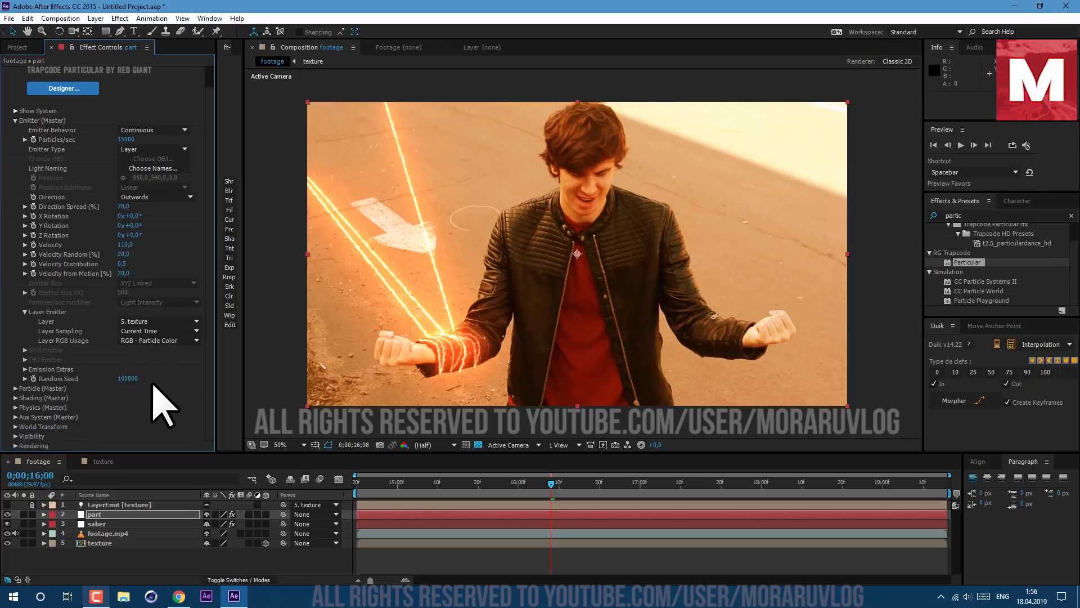
pyautogui.click(15, 388)
pyautogui.scroll(-7, 105, 410)
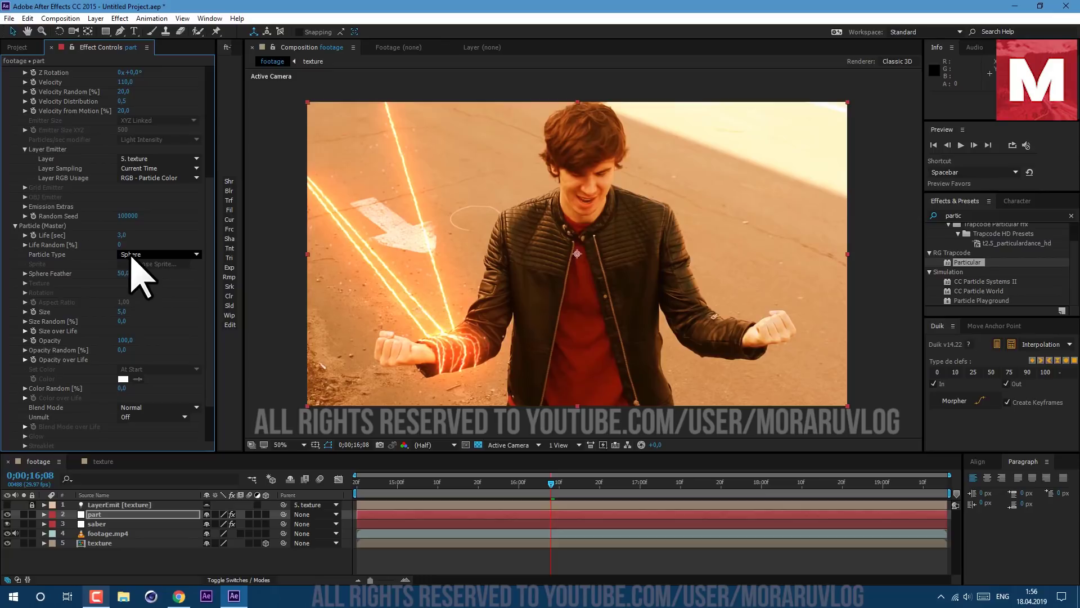
pyautogui.click(121, 235)
pyautogui.write('0,5')
pyautogui.press('Return')
pyautogui.press('space')
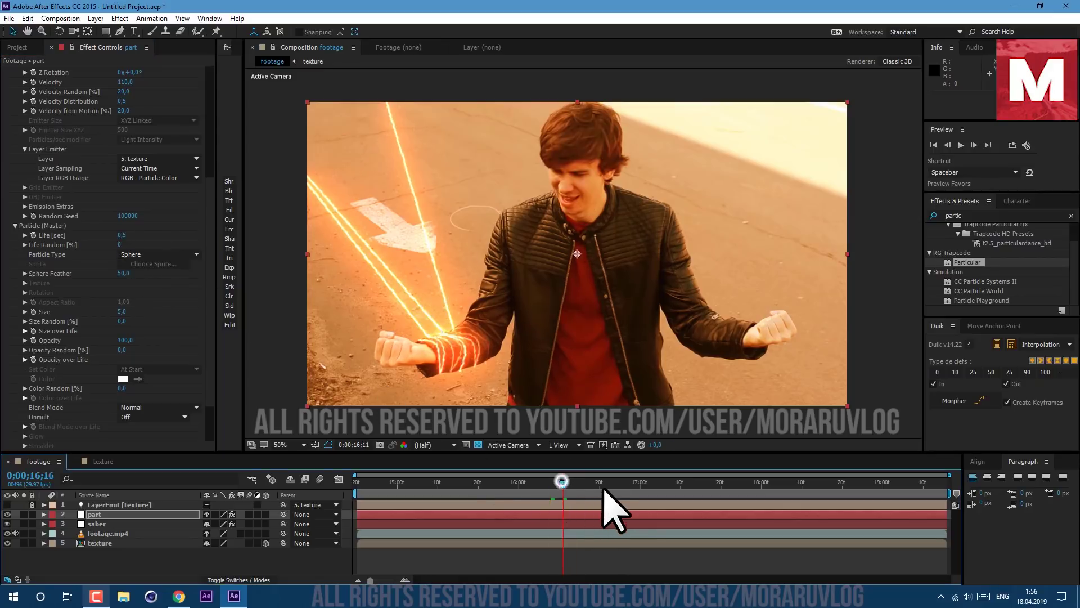
pyautogui.press('space')
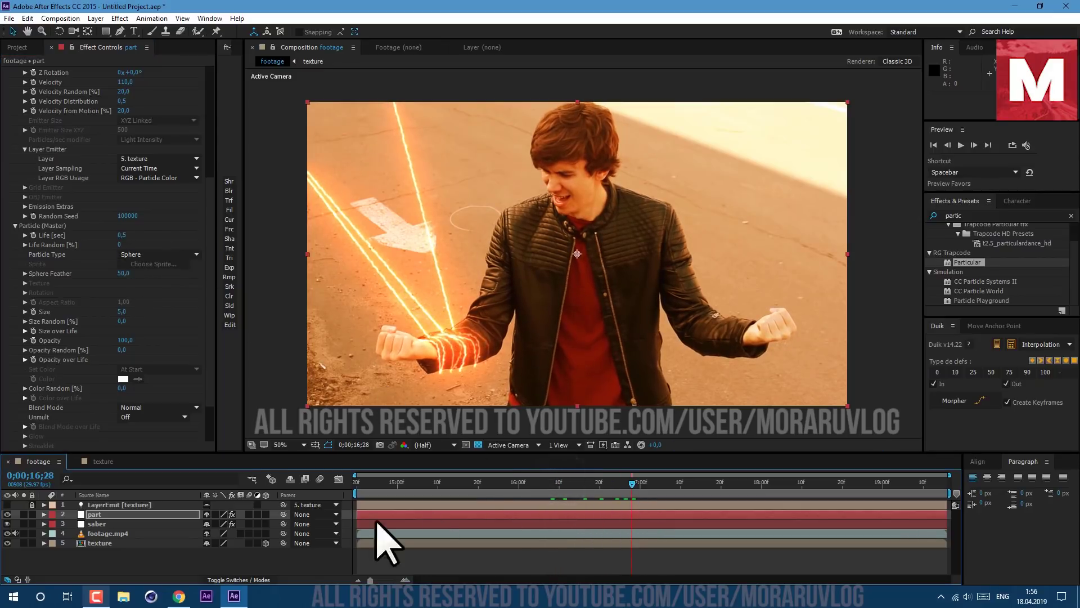
pyautogui.click(225, 579)
pyautogui.click(217, 514)
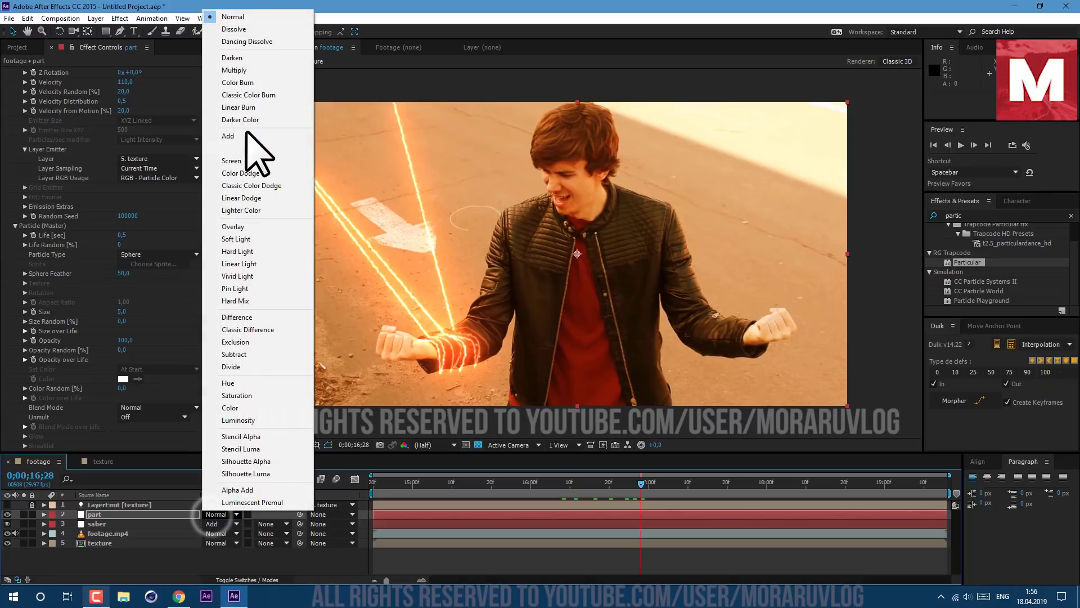
pyautogui.click(228, 136)
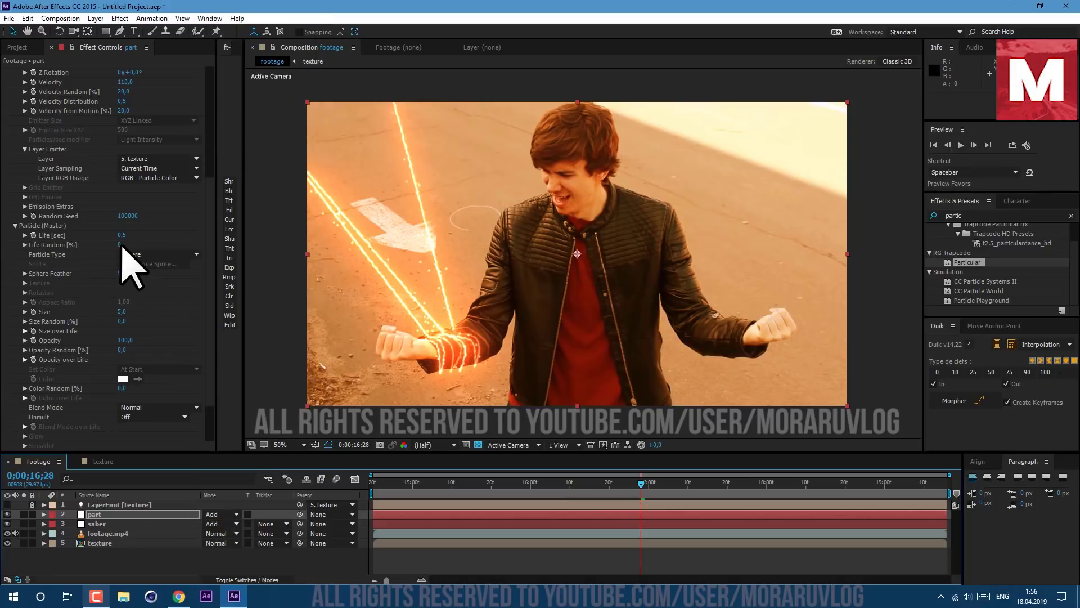
# - Set life randomness 100%, Cloudlet particle type, size 3 and size randomness 50%
pyautogui.moveTo(121, 246); pyautogui.dragTo(386, 225)
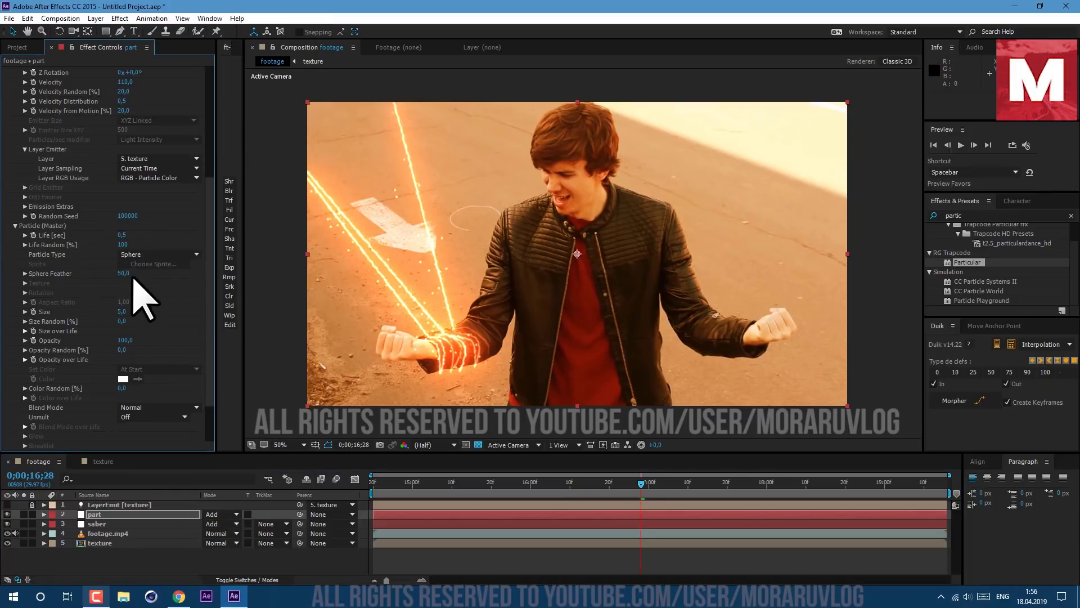
pyautogui.click(142, 257)
pyautogui.click(153, 313)
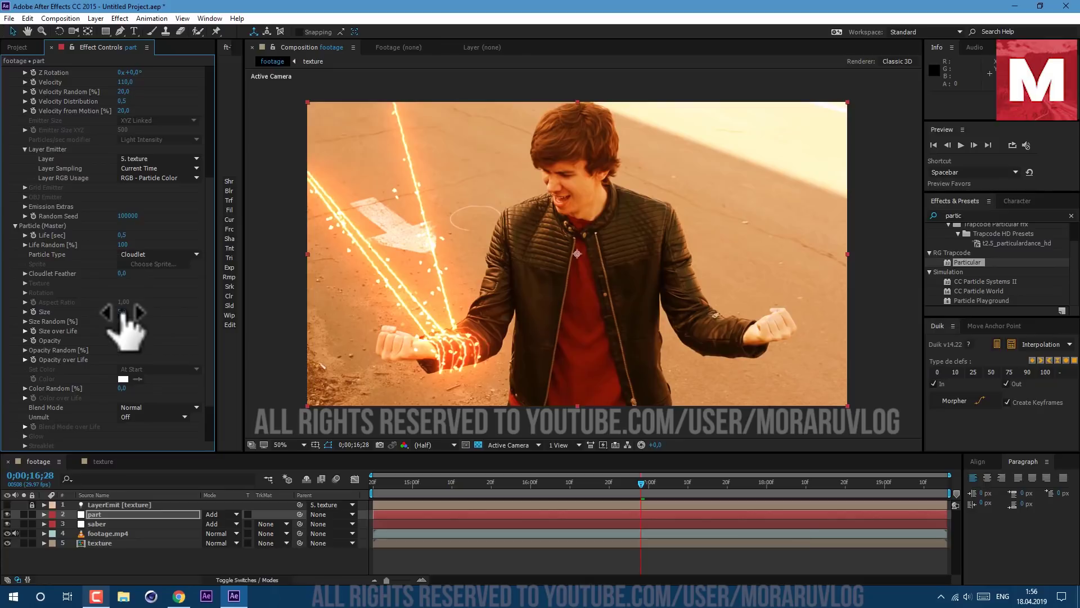
pyautogui.moveTo(122, 313); pyautogui.dragTo(112, 313)
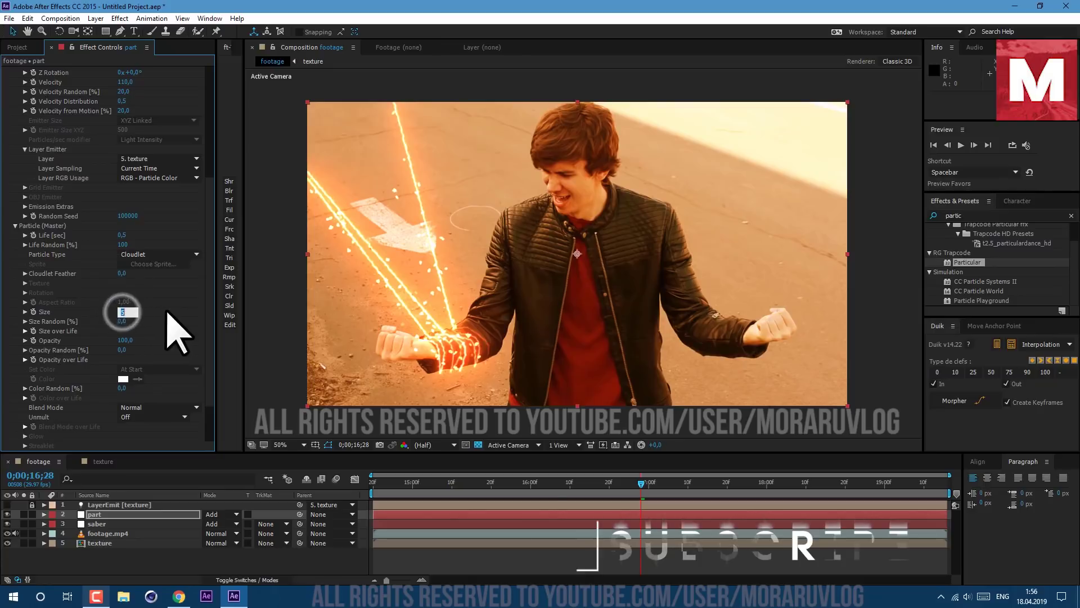
pyautogui.click(25, 321)
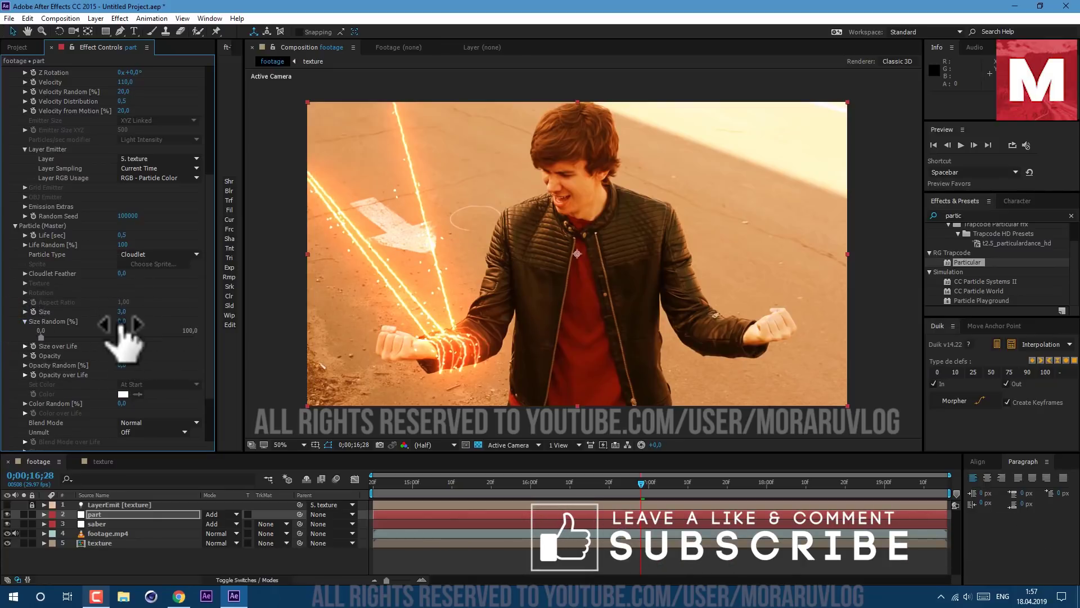
pyautogui.moveTo(121, 324); pyautogui.dragTo(125, 316)
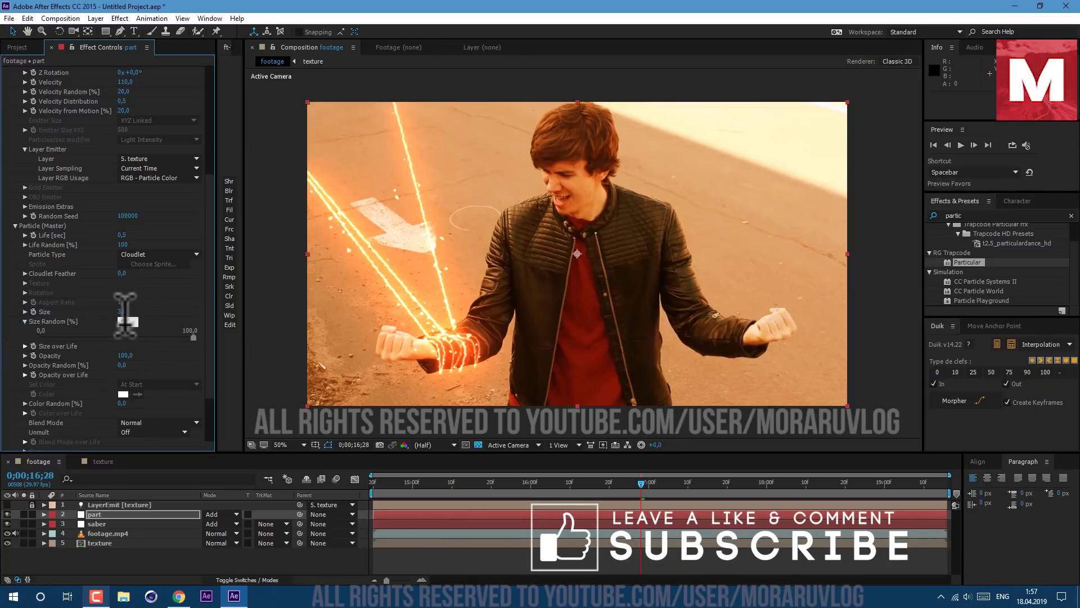
pyautogui.click(25, 346)
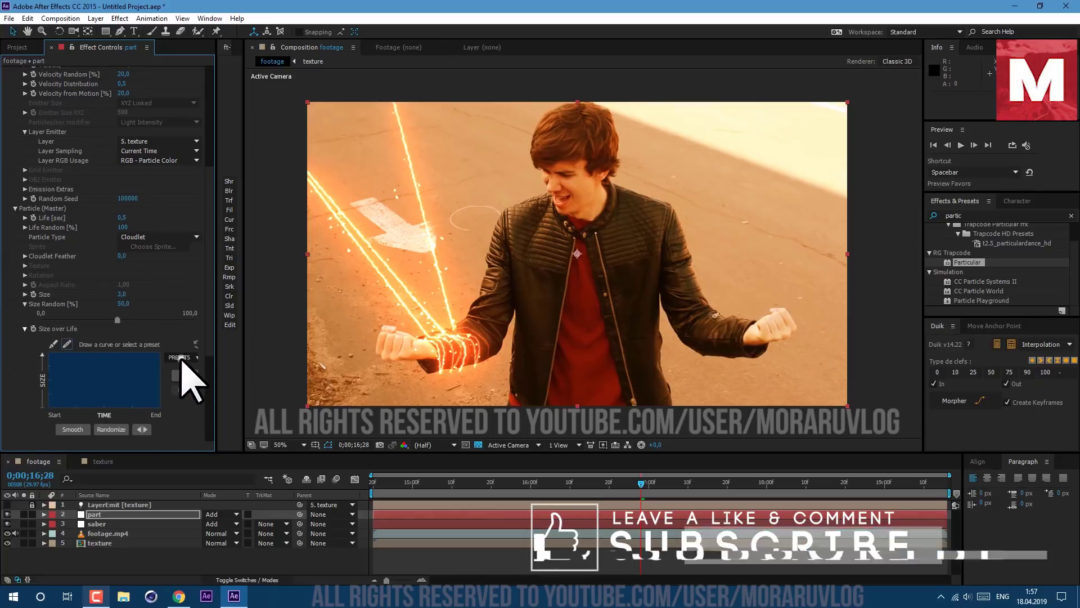
pyautogui.click(181, 358)
pyautogui.click(25, 328)
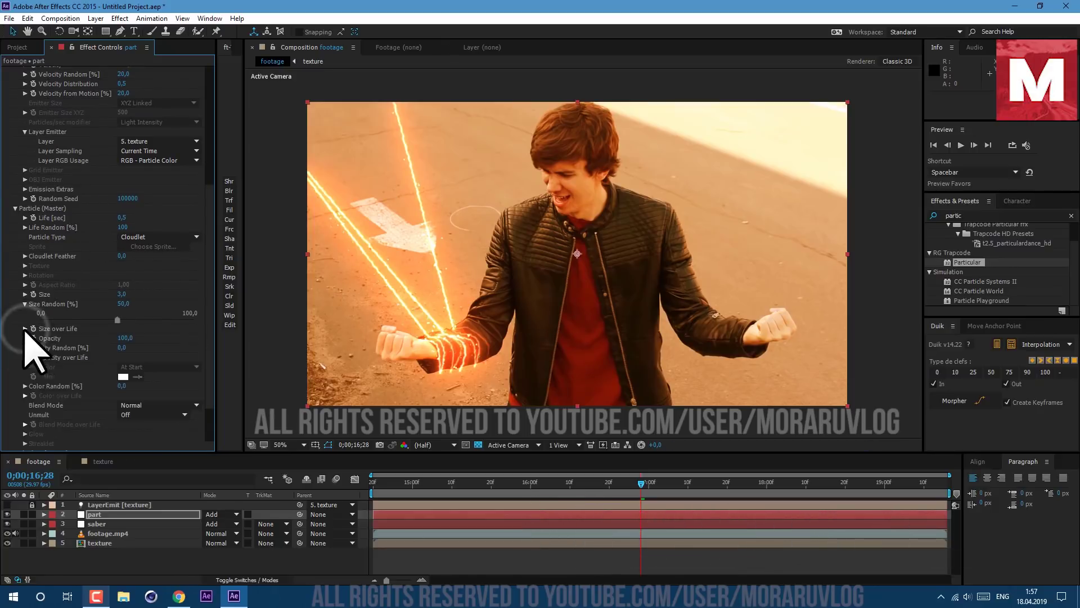
pyautogui.scroll(-2, 49, 382)
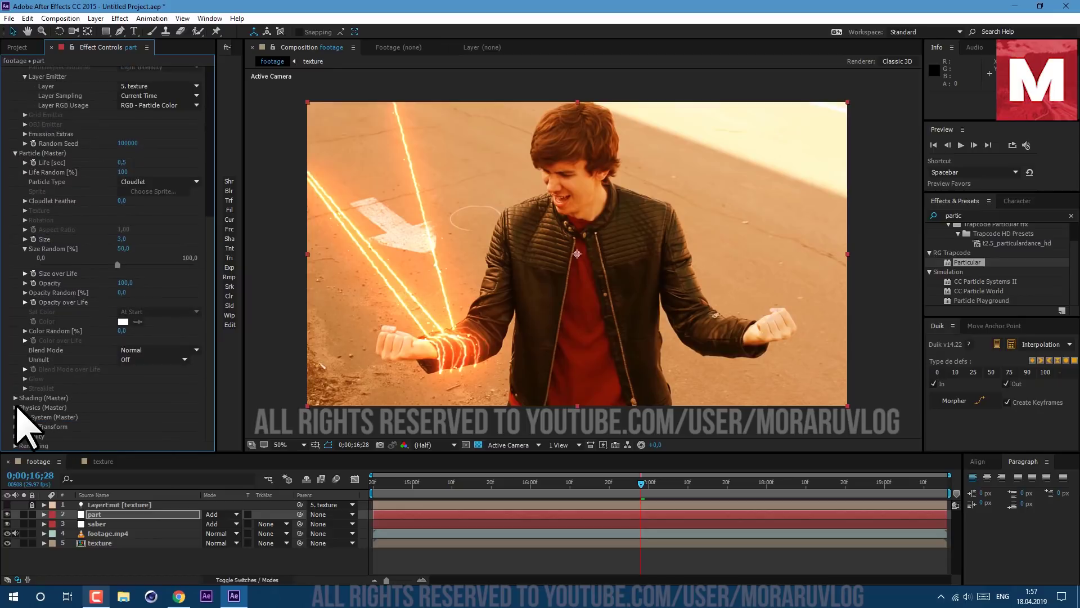
# - Set gravity to 550, stretch the part layer to the comp end, and preview
pyautogui.click(16, 407)
pyautogui.click(121, 417)
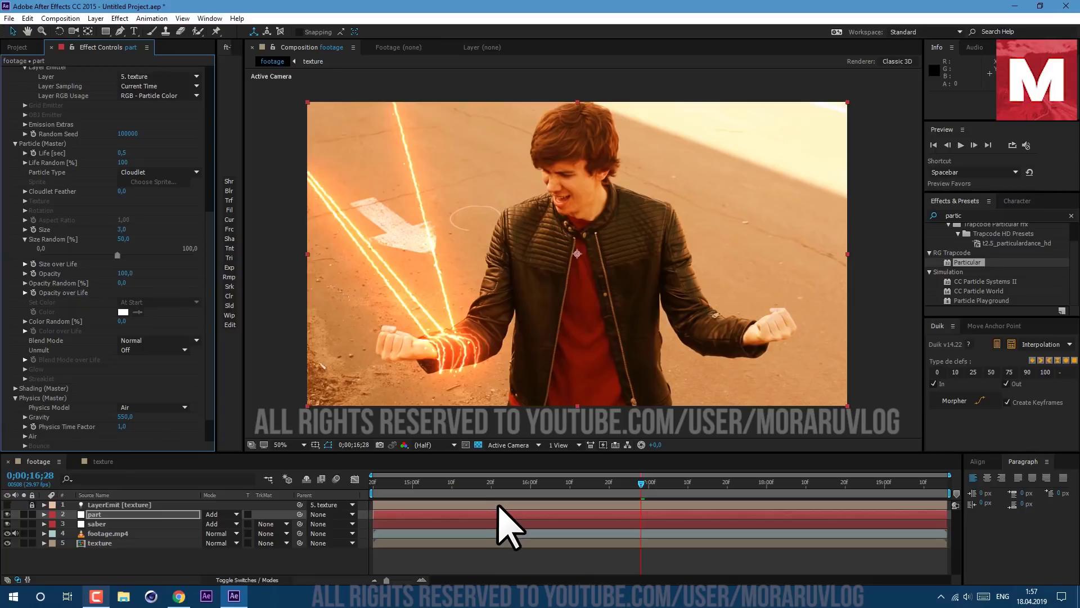
pyautogui.moveTo(504, 511); pyautogui.dragTo(413, 529)
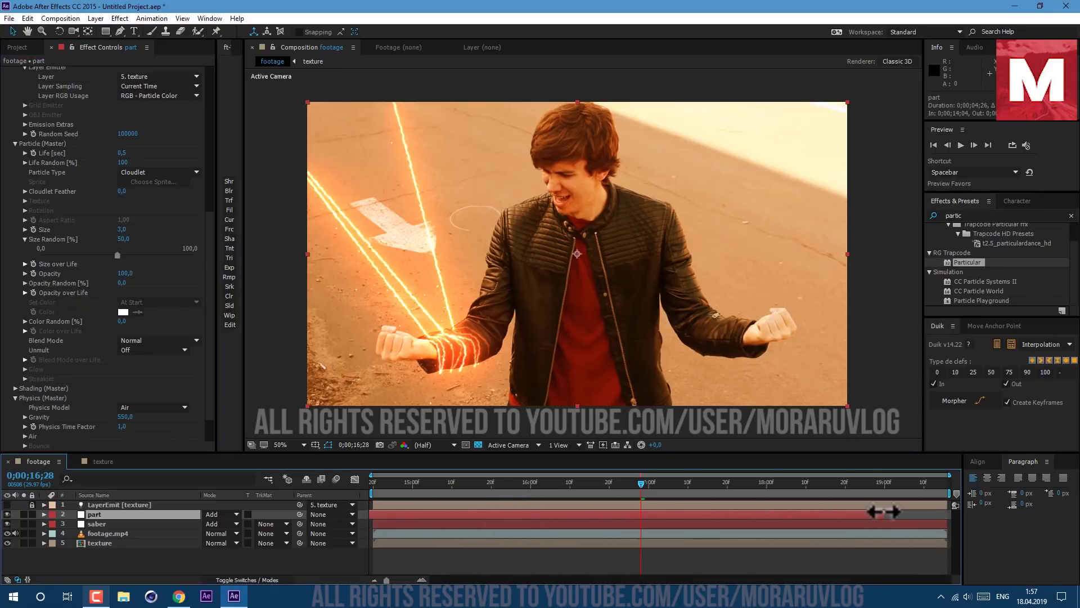
pyautogui.moveTo(884, 512); pyautogui.dragTo(951, 508)
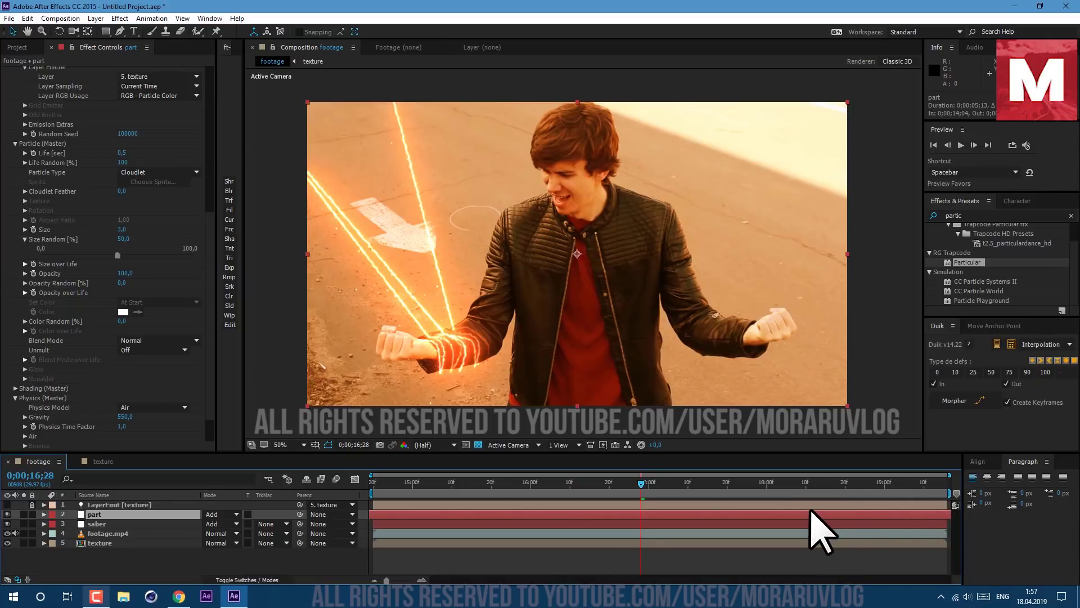
pyautogui.press('space')
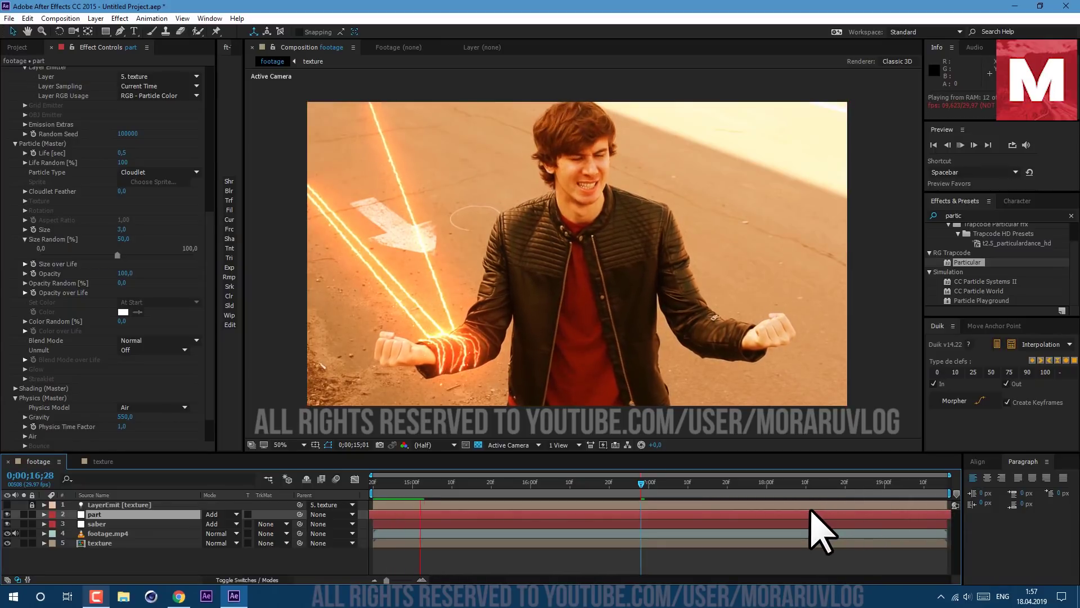
# - Duplicate the part layer and give the copy 20000 particles/sec and random seed 100010
pyautogui.click(126, 513)
pyautogui.click(27, 18)
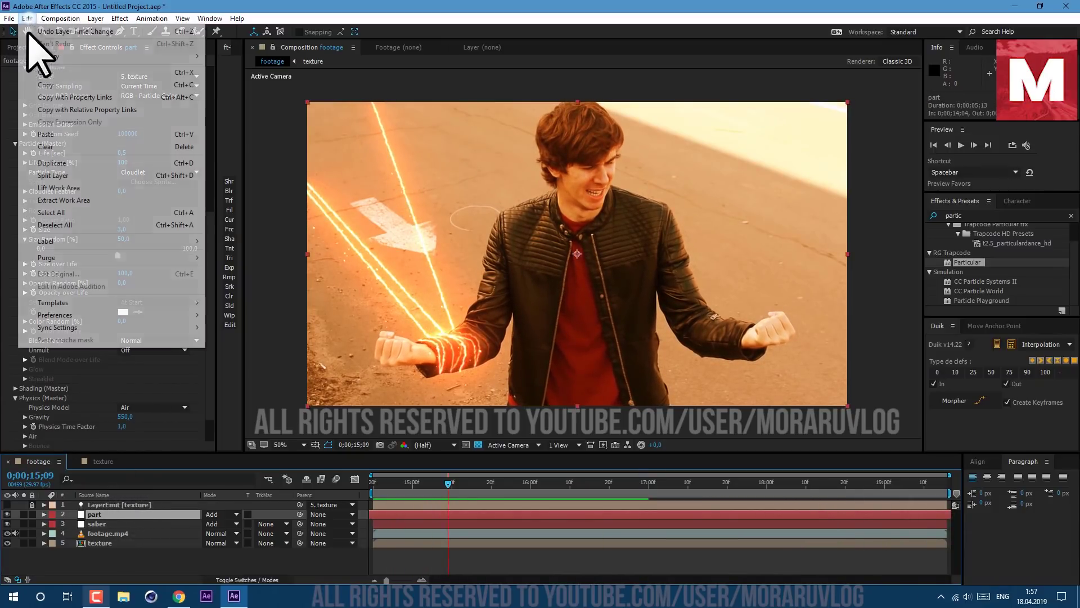
pyautogui.click(67, 163)
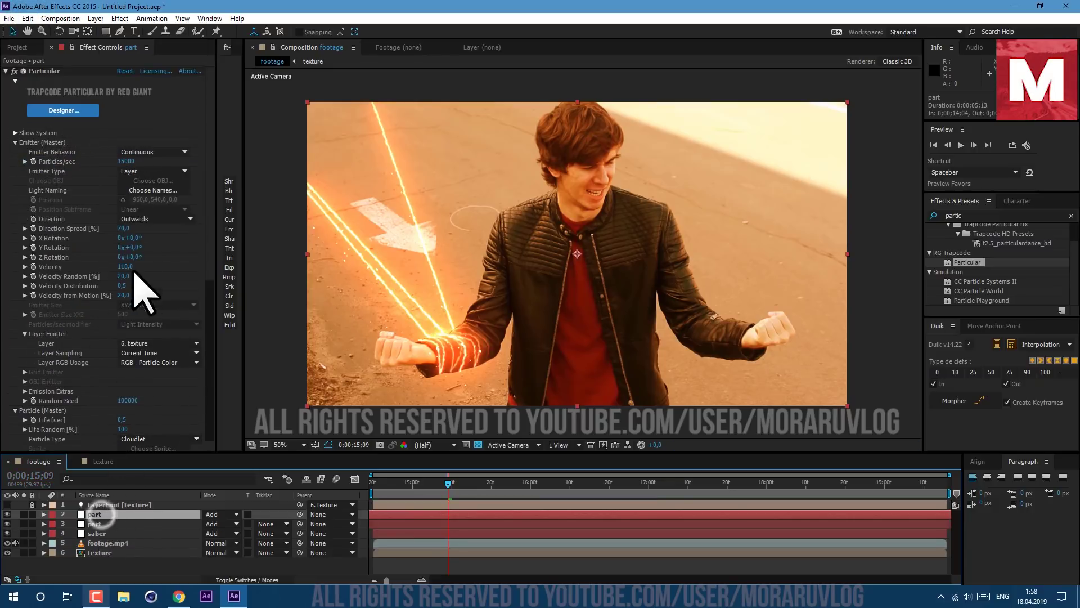
pyautogui.click(130, 161)
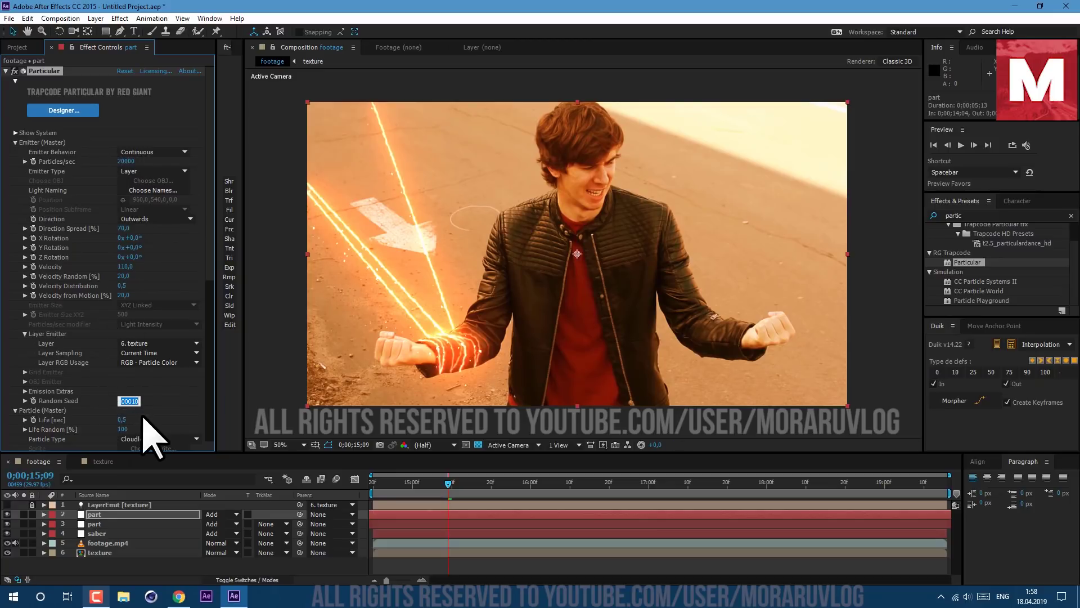
# - Apply Fast Blur to the duplicated part layer, blurriness 9,0
pyautogui.click(966, 214)
pyautogui.write('fast')
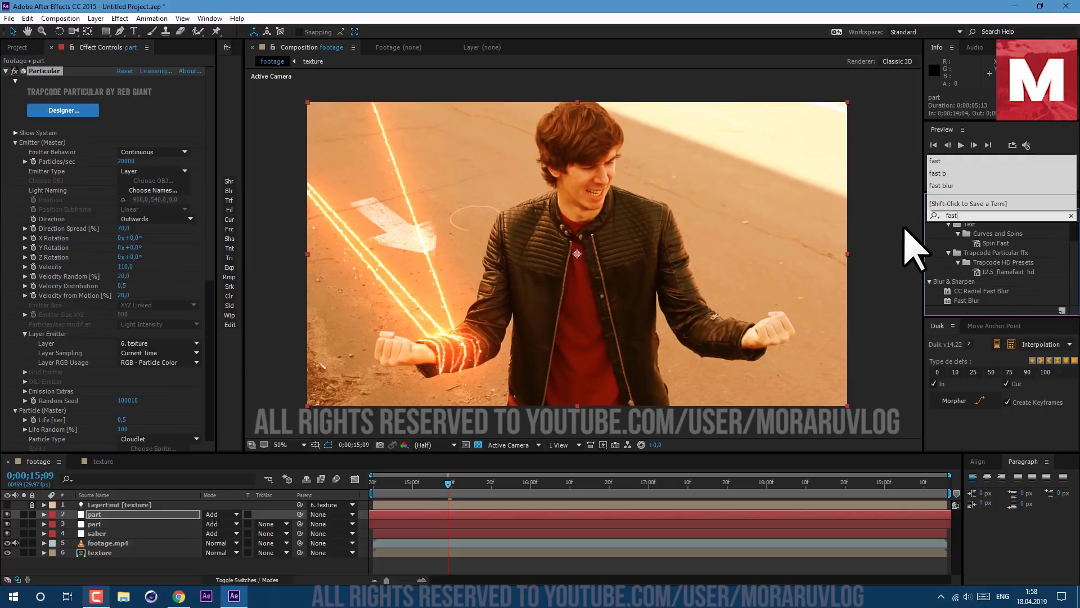
pyautogui.moveTo(967, 300); pyautogui.dragTo(104, 447)
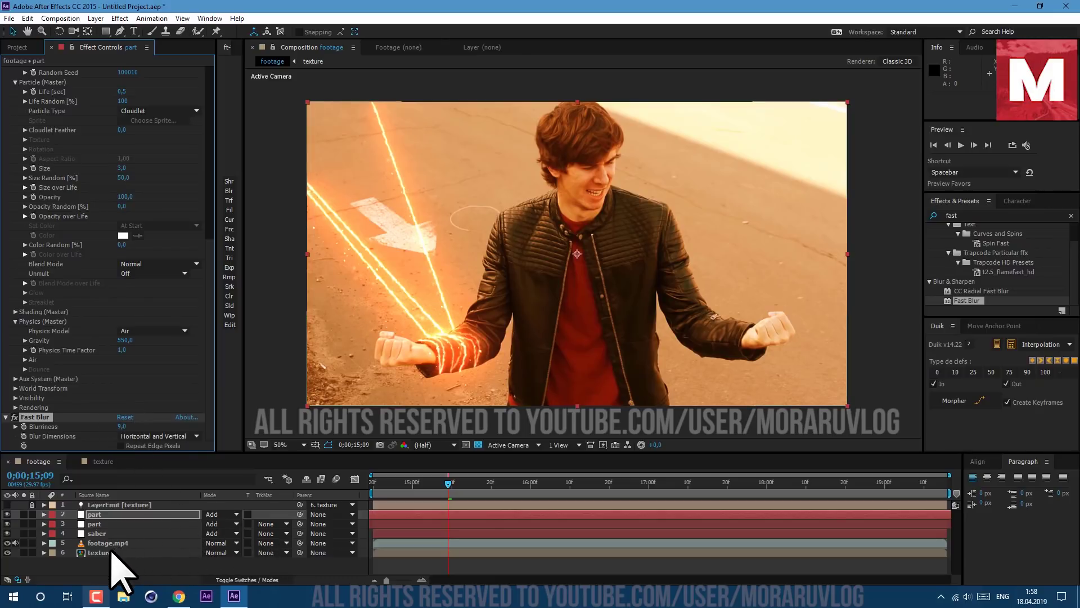
# - Drive the saber's Turbulent Displace Evolution with the expression time*750
pyautogui.click(103, 533)
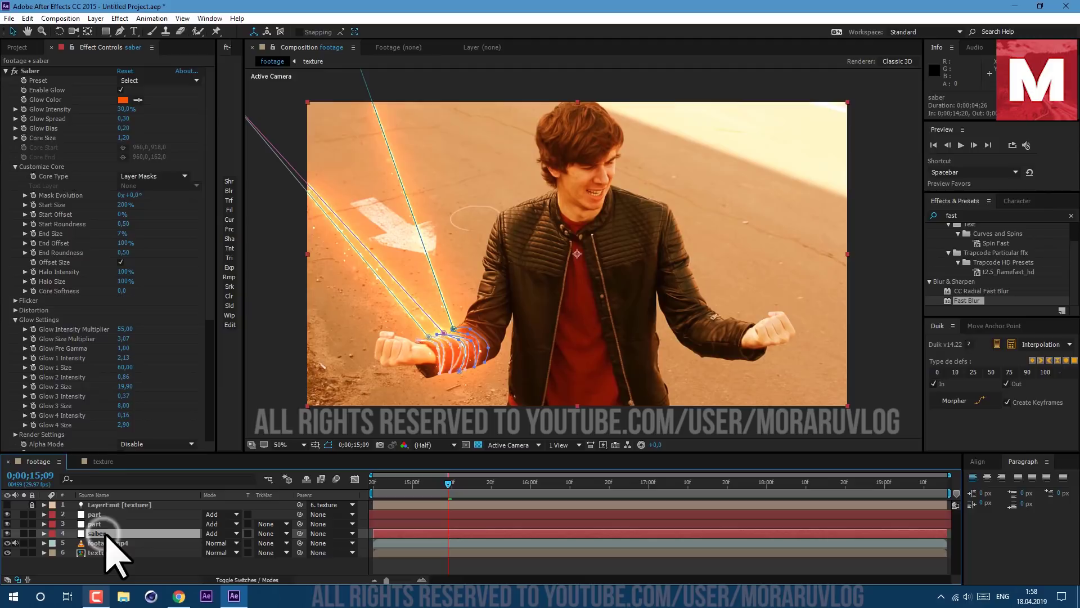
pyautogui.scroll(-5, 92, 386)
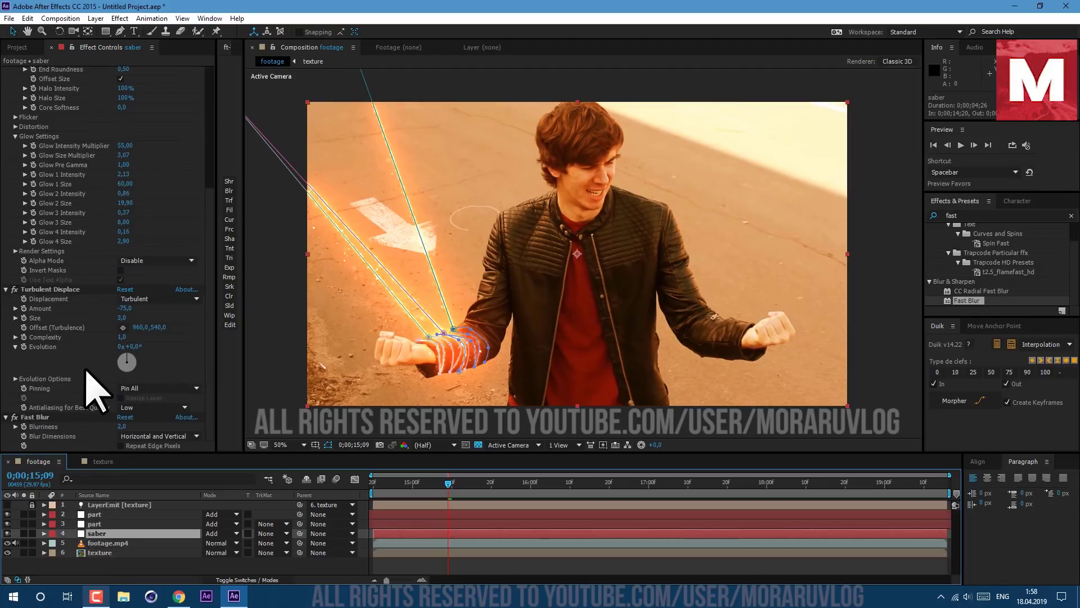
pyautogui.moveTo(135, 346); pyautogui.dragTo(349, 333)
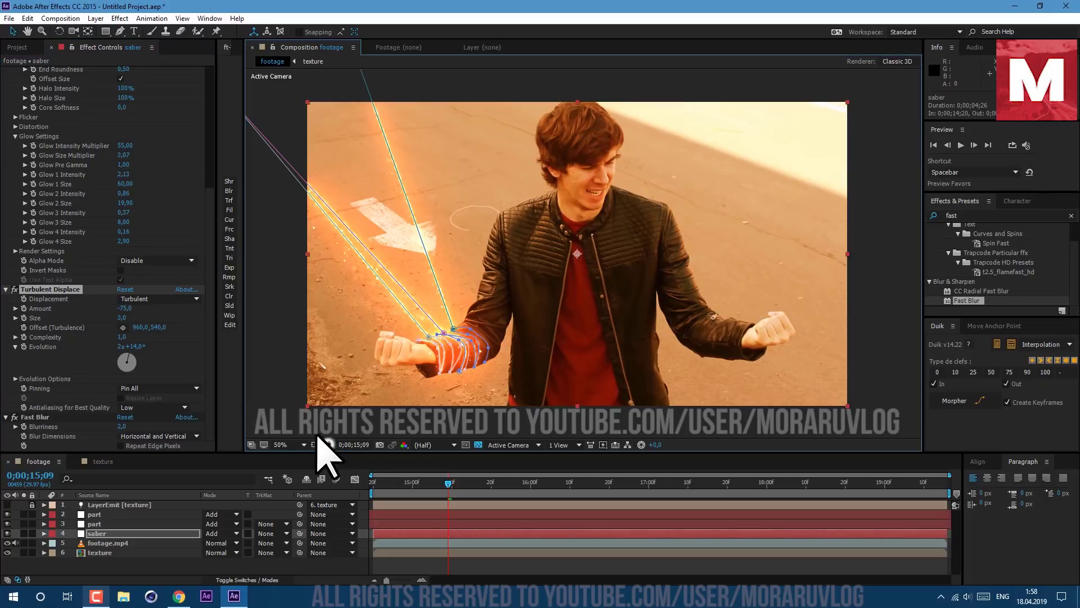
pyautogui.moveTo(135, 358); pyautogui.dragTo(410, 326)
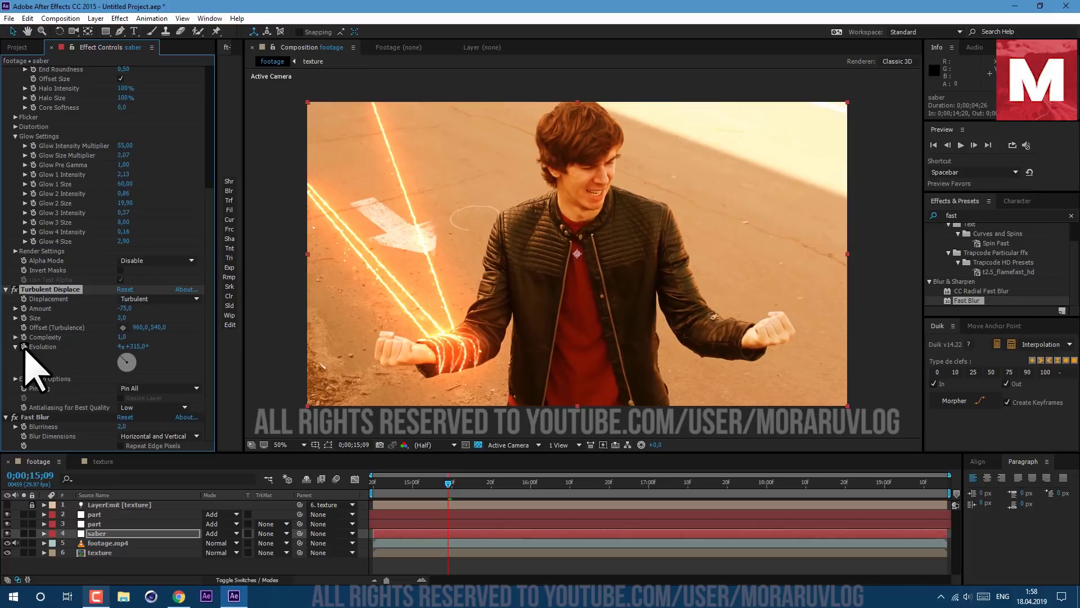
pyautogui.keyDown('alt'); pyautogui.click(23, 347); pyautogui.keyUp('alt')
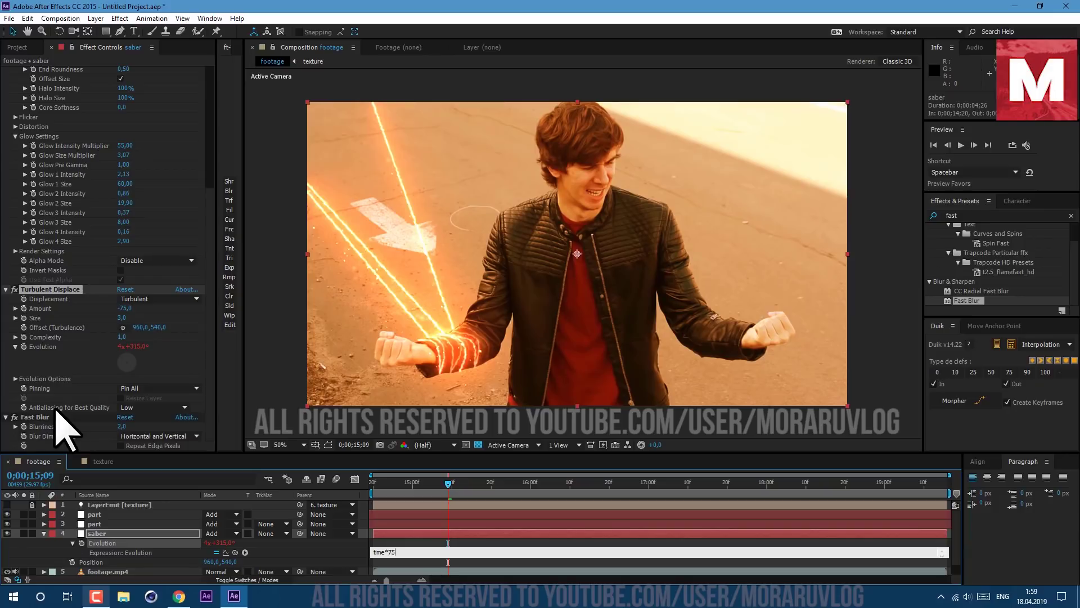
pyautogui.press('KP_Enter')
pyautogui.click(43, 533)
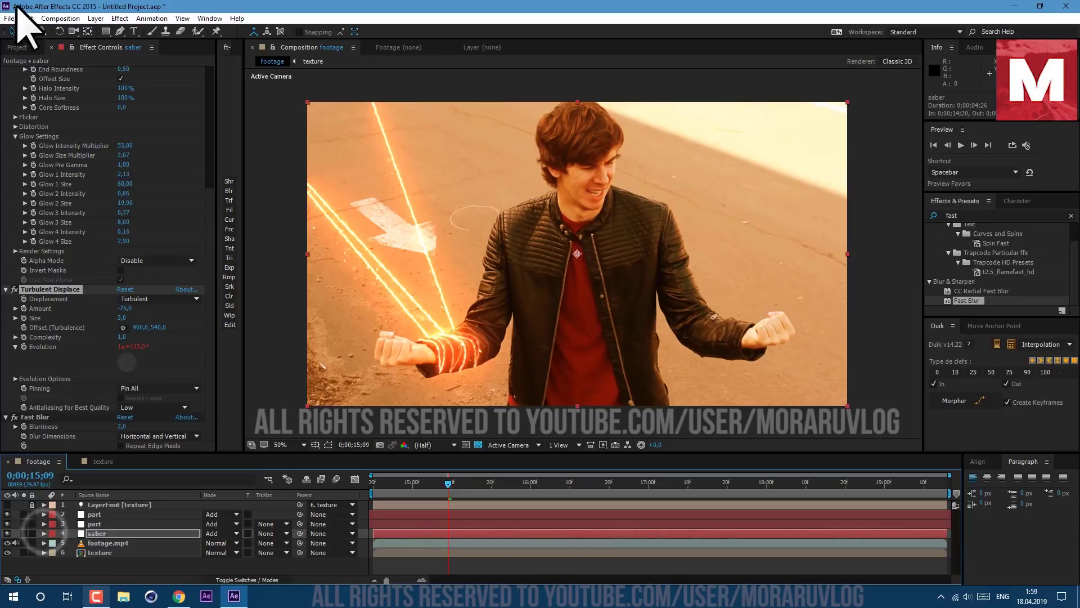
# - Nest footage in a new comp footage 2 and keyframe Scale from 100% to 116%
pyautogui.click(14, 47)
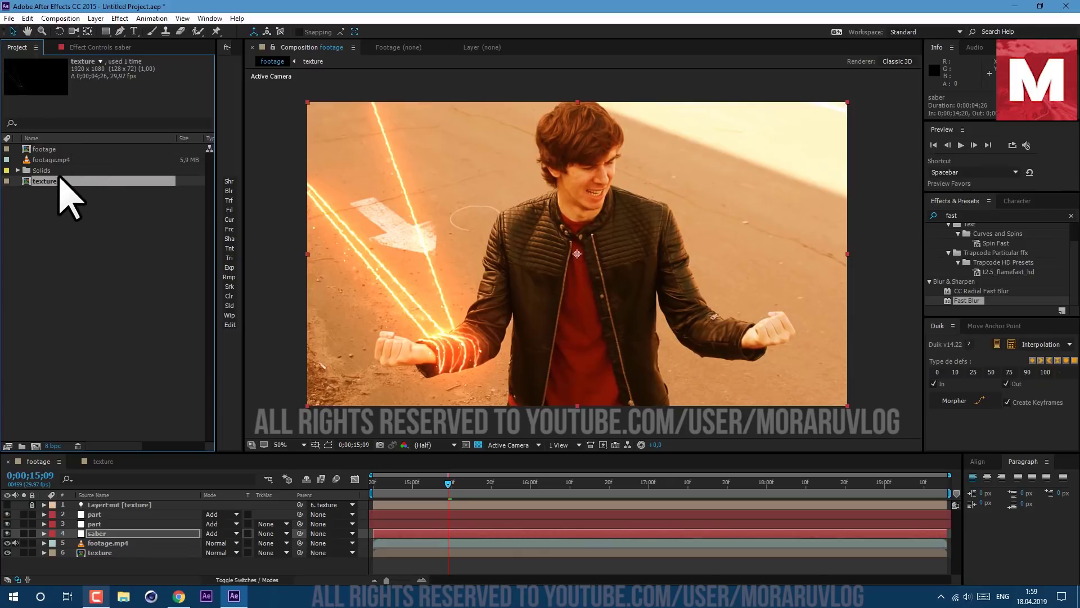
pyautogui.moveTo(47, 153); pyautogui.dragTo(36, 445)
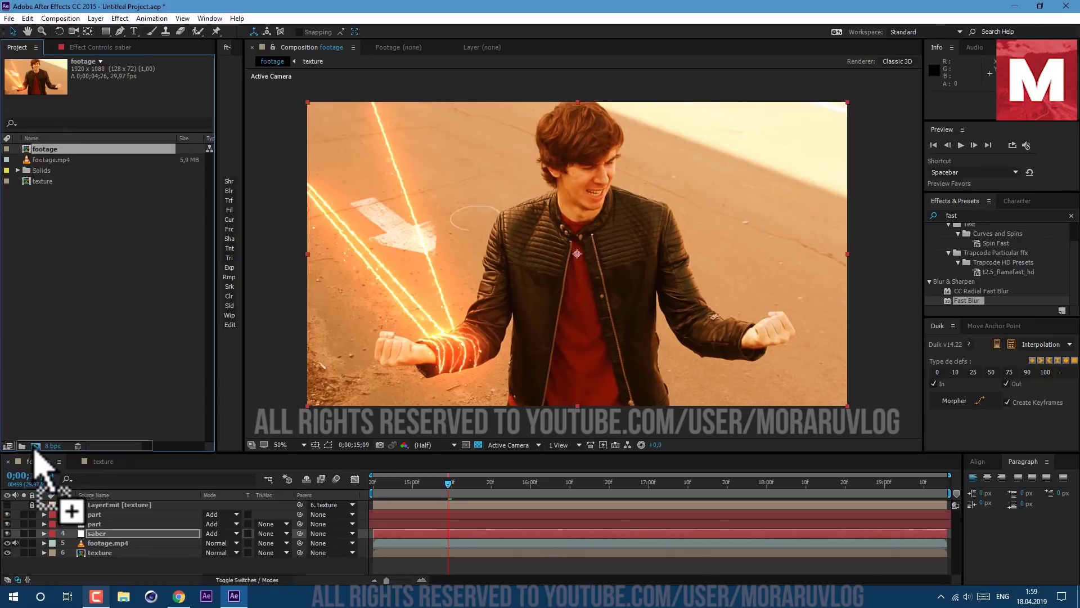
pyautogui.press('s')
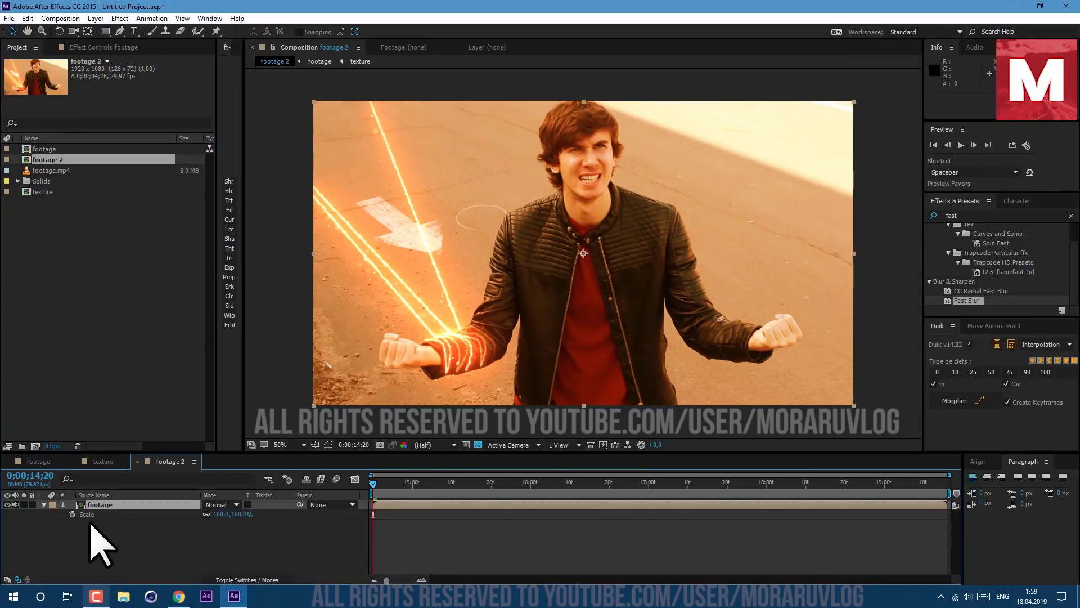
pyautogui.click(71, 514)
pyautogui.moveTo(472, 482); pyautogui.dragTo(1041, 499)
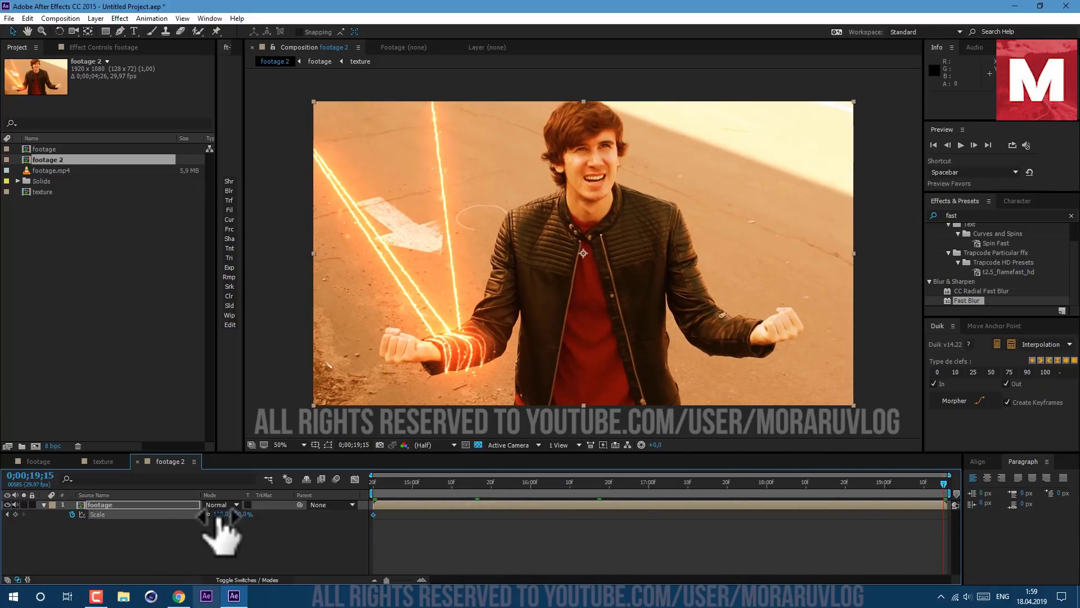
pyautogui.moveTo(221, 515); pyautogui.dragTo(229, 514)
pyautogui.moveTo(377, 487); pyautogui.dragTo(338, 495)
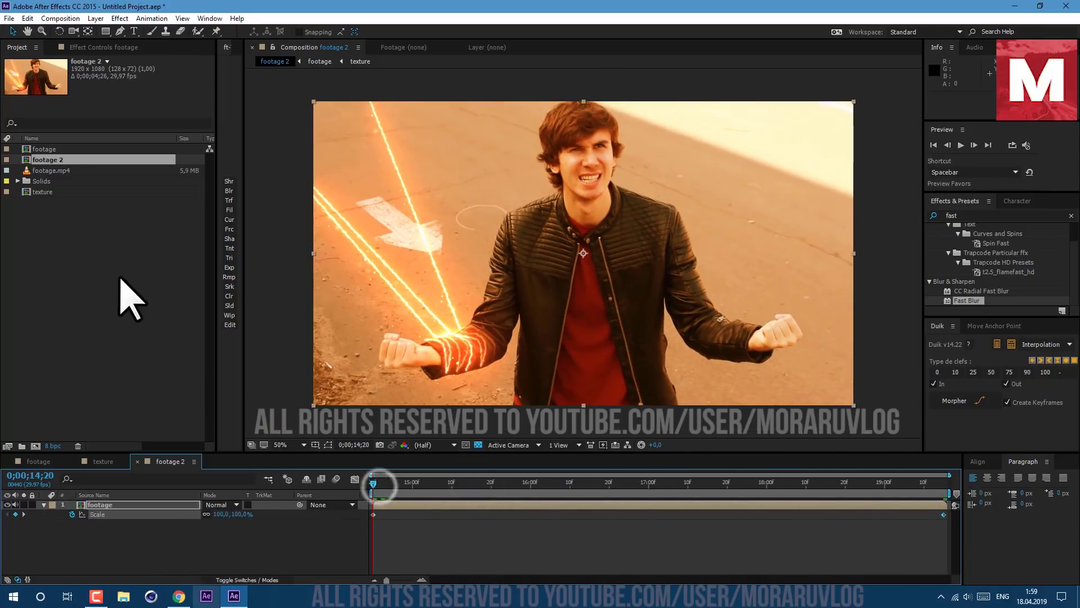
# - Move the footage layer's anchor point up onto the face with Pan Behind
pyautogui.click(87, 29)
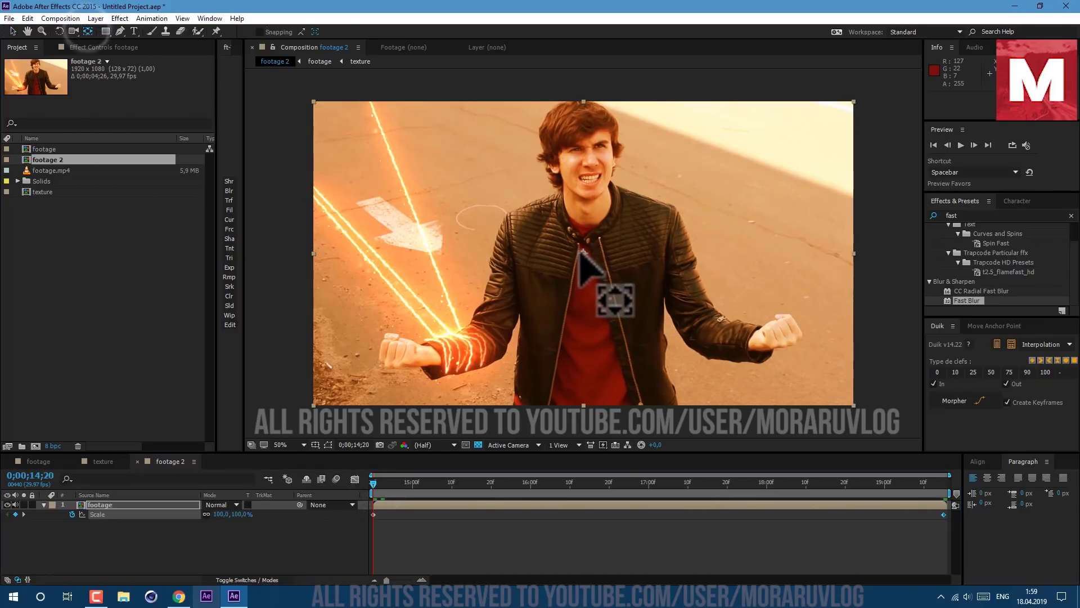
pyautogui.moveTo(584, 253); pyautogui.dragTo(588, 179)
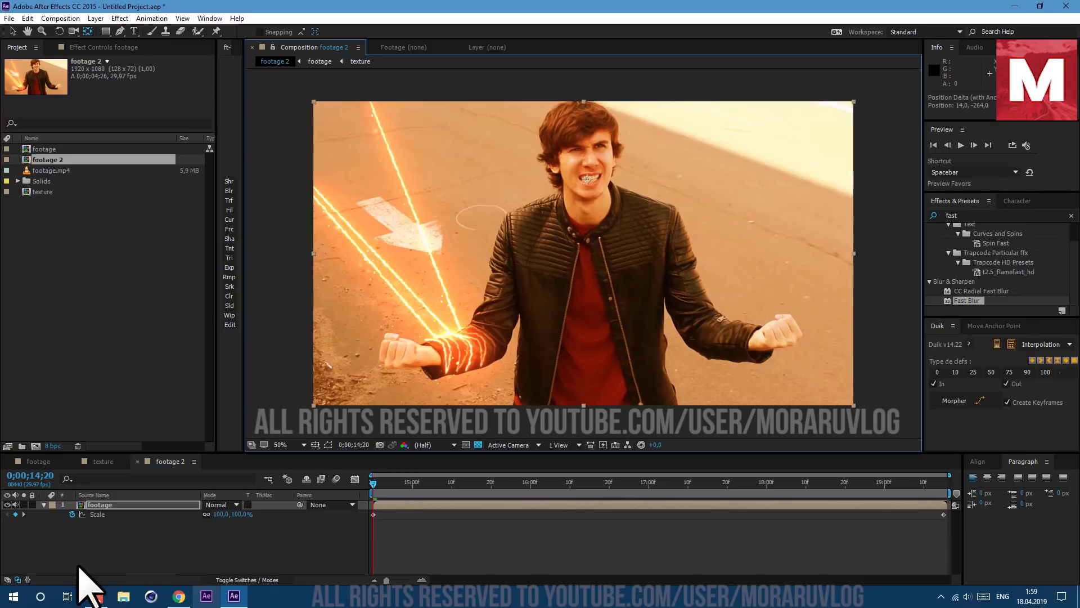
pyautogui.click(90, 551)
# - Add a wiggle(1,35) Position expression and raise the first Scale keyframe to 103%
pyautogui.click(132, 505)
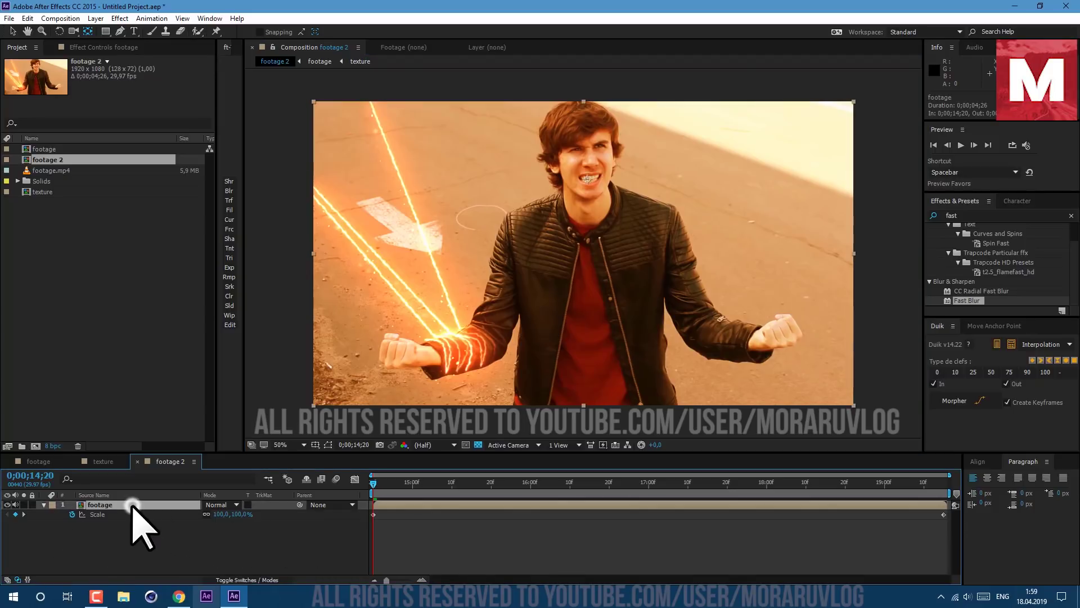
pyautogui.press('p')
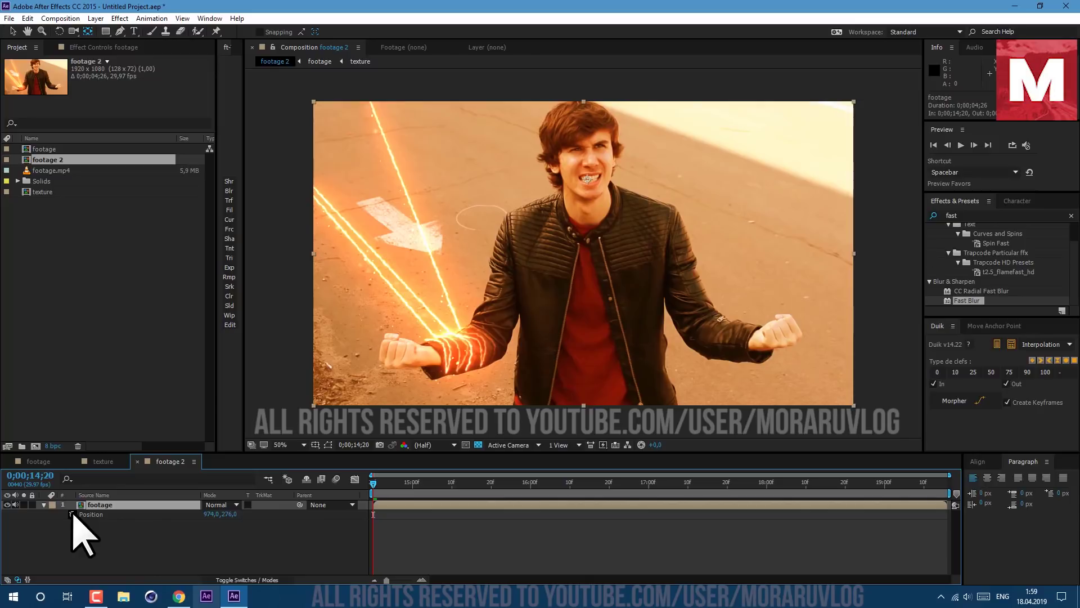
pyautogui.keyDown('alt'); pyautogui.click(72, 513); pyautogui.keyUp('alt')
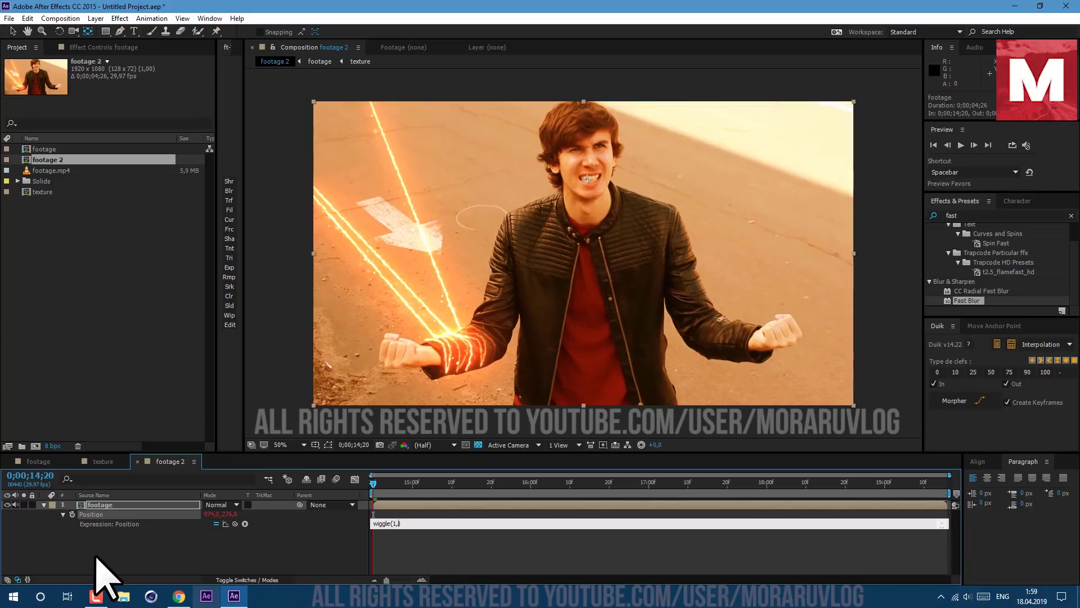
pyautogui.press('KP_Enter')
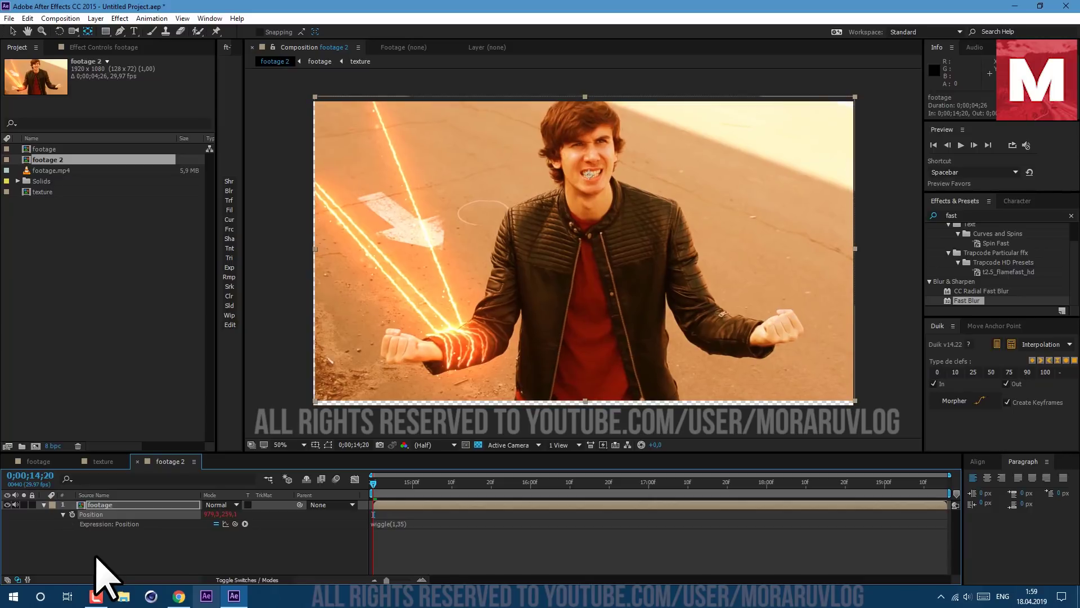
pyautogui.press('s')
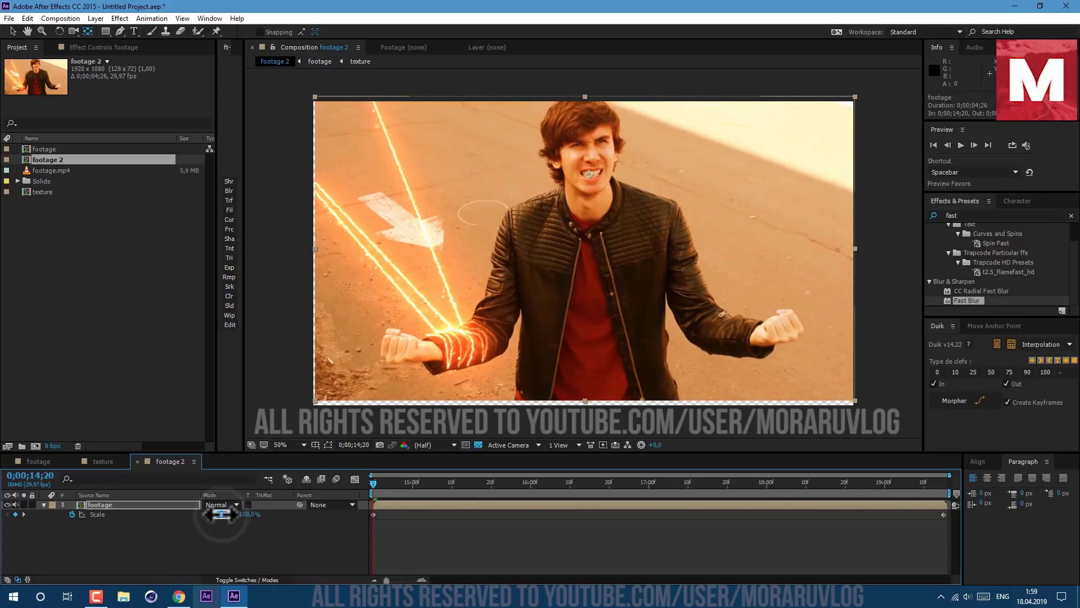
pyautogui.moveTo(221, 514); pyautogui.dragTo(222, 513)
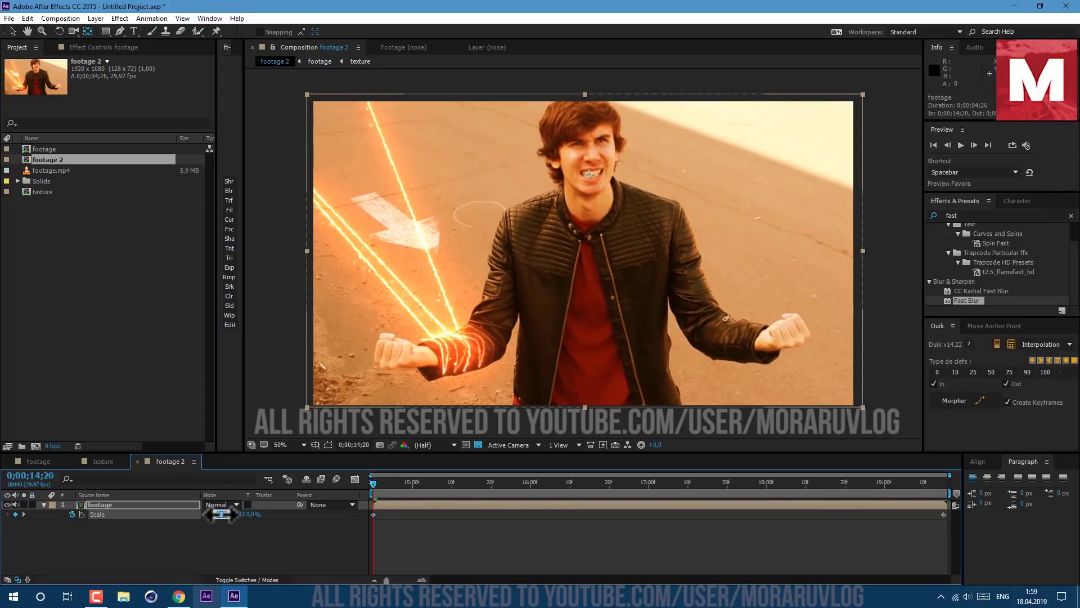
# - Preview the footage 2 comp to check the zoom, shake and saber ropes
pyautogui.press('space')
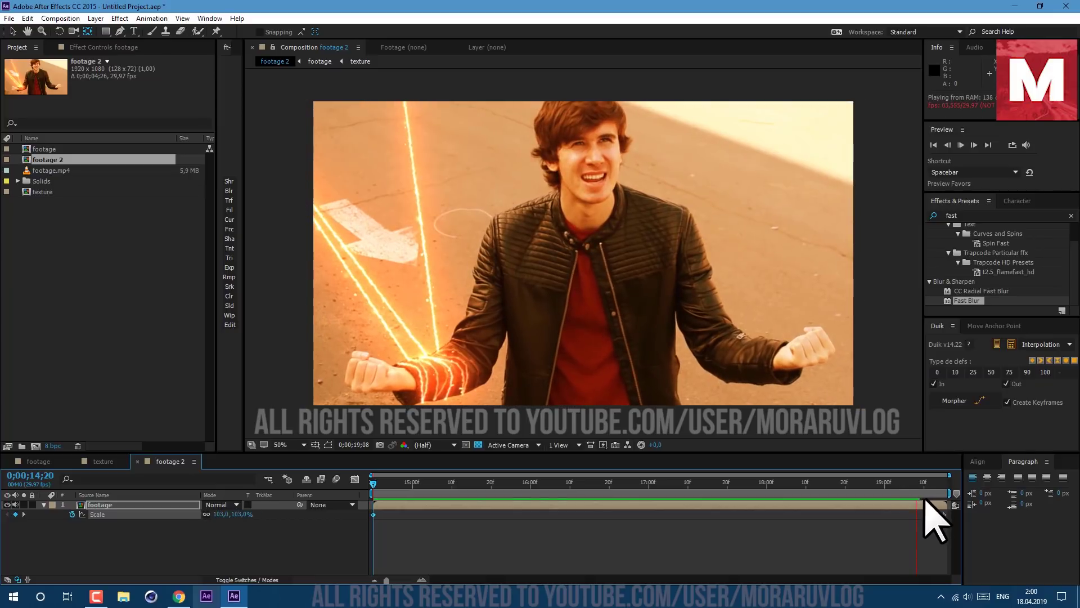